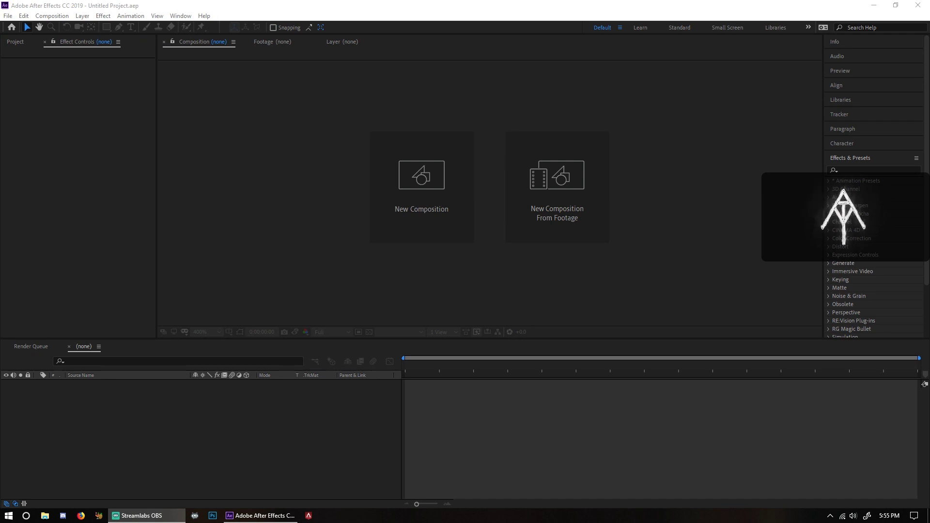
Step: Create a new empty project
{"action": "left_click", "coordinate": [8, 16]}
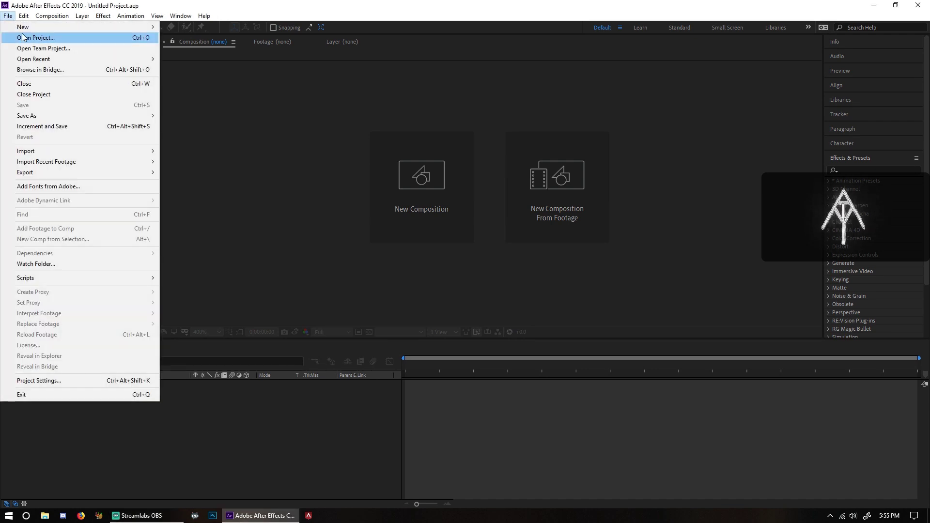
{"action": "mouse_move", "coordinate": [20, 28]}
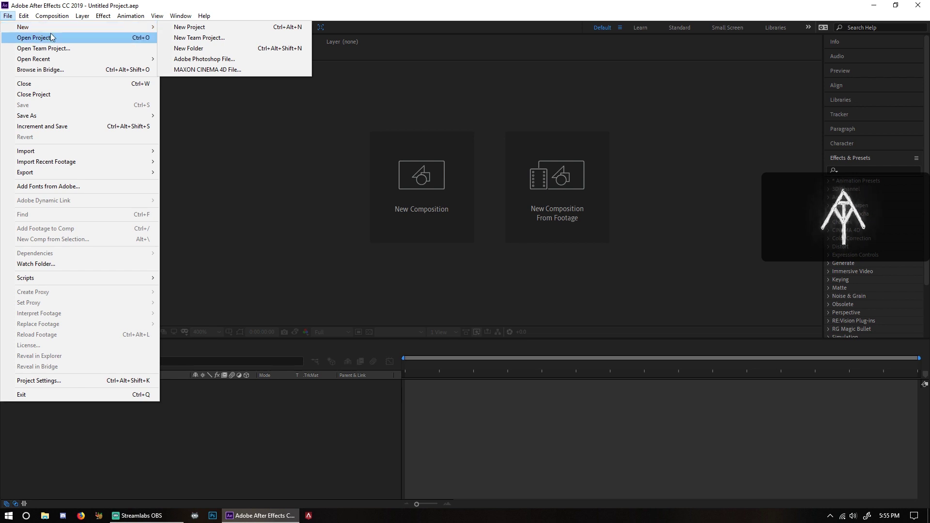
{"action": "left_click", "coordinate": [202, 26]}
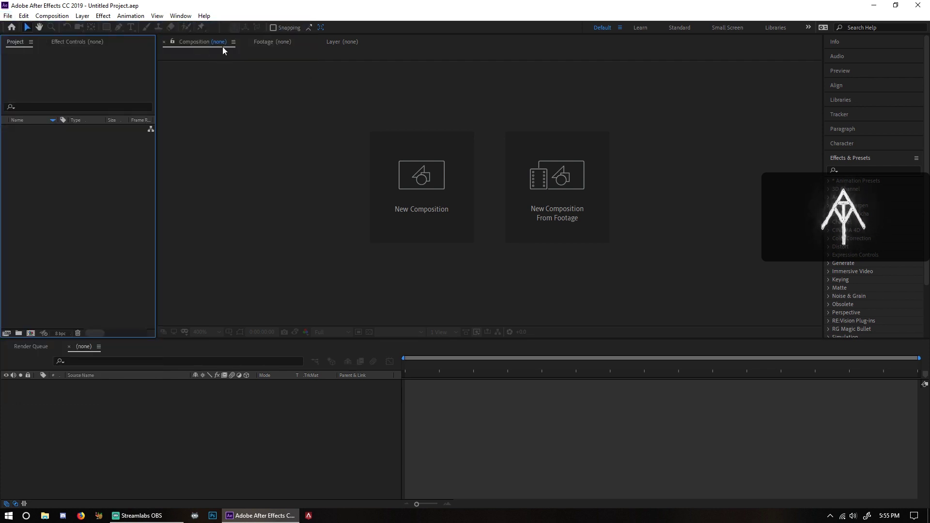
{"action": "left_click", "coordinate": [406, 185]}
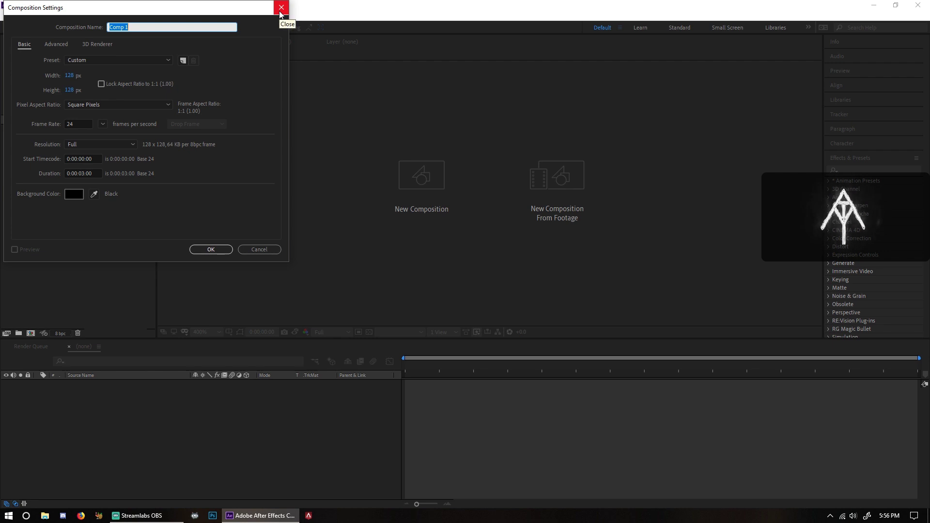
{"action": "left_click", "coordinate": [281, 10]}
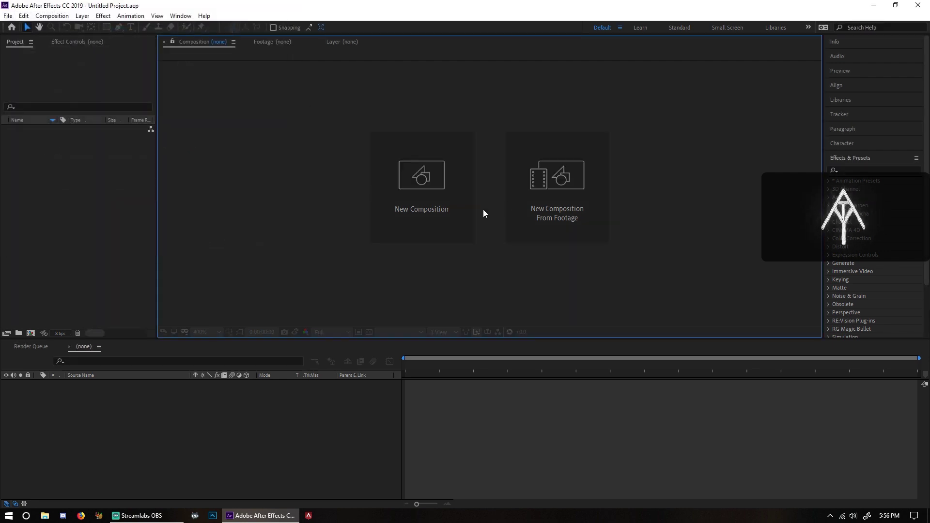
{"action": "left_click", "coordinate": [544, 160]}
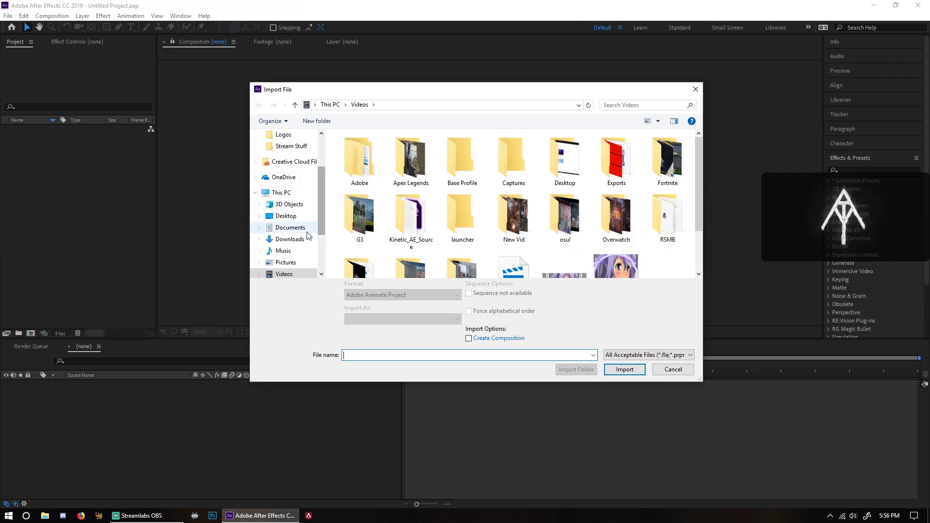
{"action": "scroll", "coordinate": [446, 220], "scroll_direction": "down", "scroll_amount": 1}
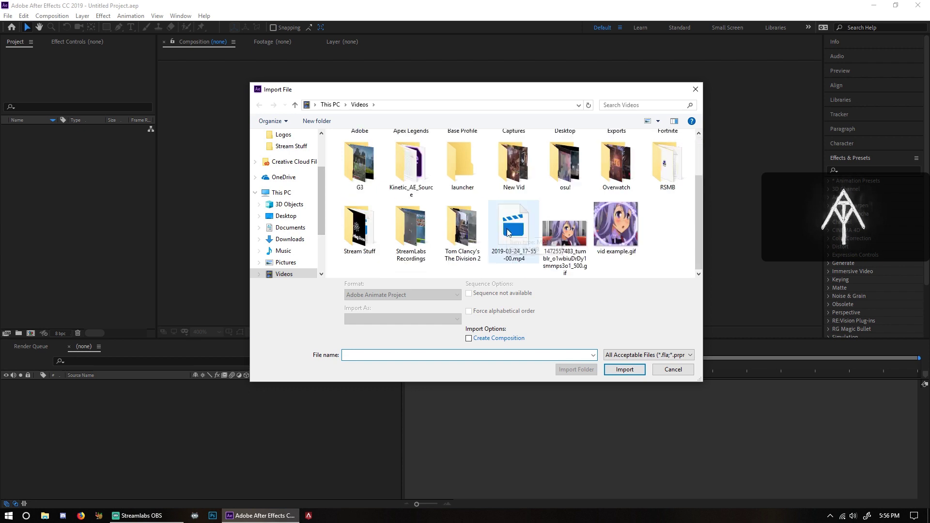
{"action": "left_click", "coordinate": [574, 229]}
{"action": "left_click", "coordinate": [618, 372]}
Step: Set the composition's width and height to 128 px each in its composition settings
{"action": "right_click", "coordinate": [209, 425]}
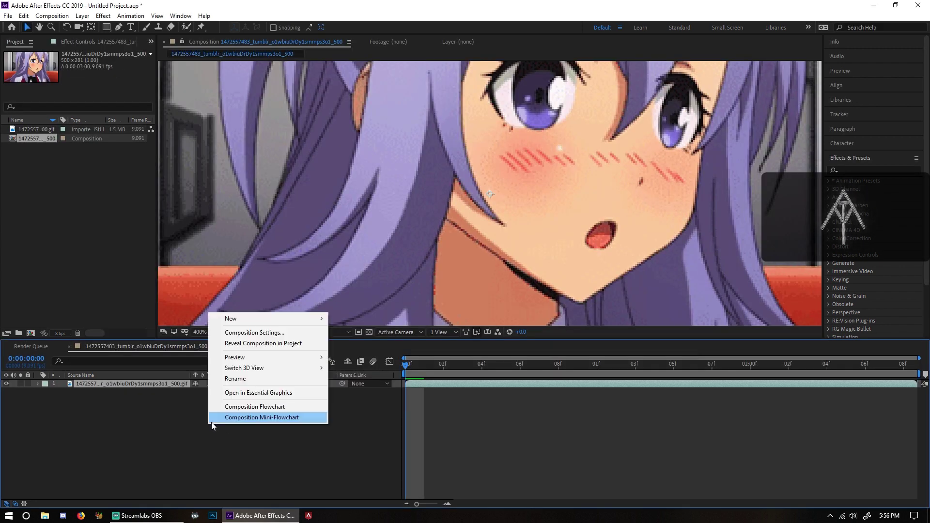
{"action": "left_click", "coordinate": [254, 332]}
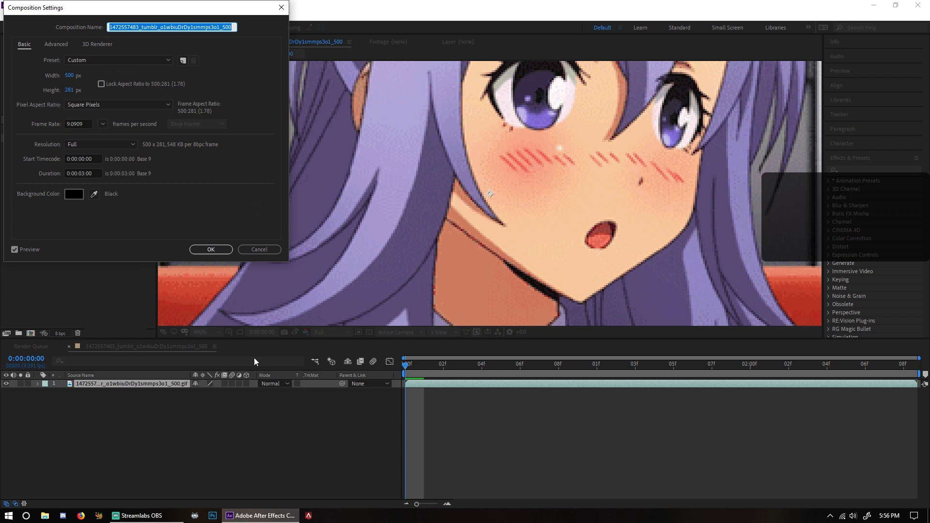
{"action": "left_click", "coordinate": [69, 75]}
{"action": "type", "text": "128"}
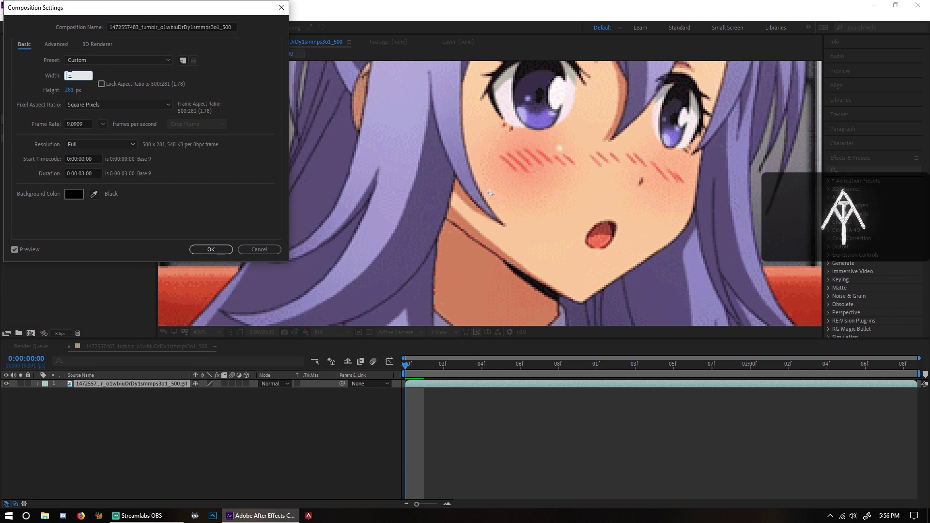
{"action": "left_click", "coordinate": [70, 88]}
{"action": "type", "text": "128"}
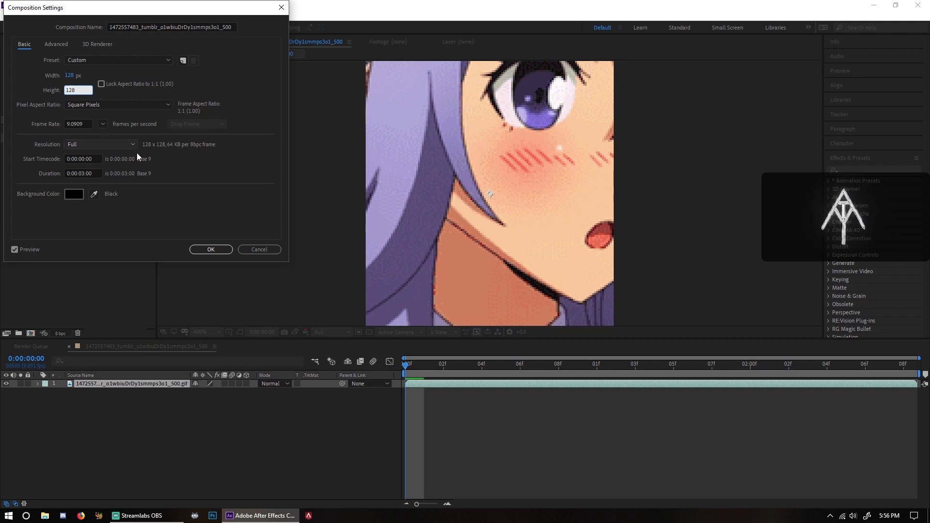
{"action": "left_click", "coordinate": [203, 249]}
{"action": "key", "text": "comma"}
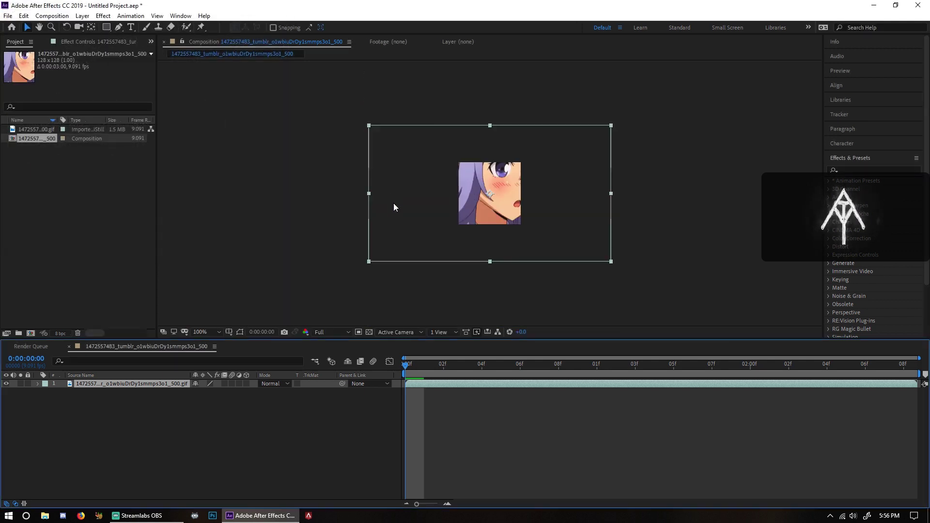
Step: Play the composition preview from the start, stop it and return to the first frame
{"action": "left_click_drag", "start_coordinate": [414, 365], "coordinate": [394, 374]}
{"action": "key", "text": "space"}
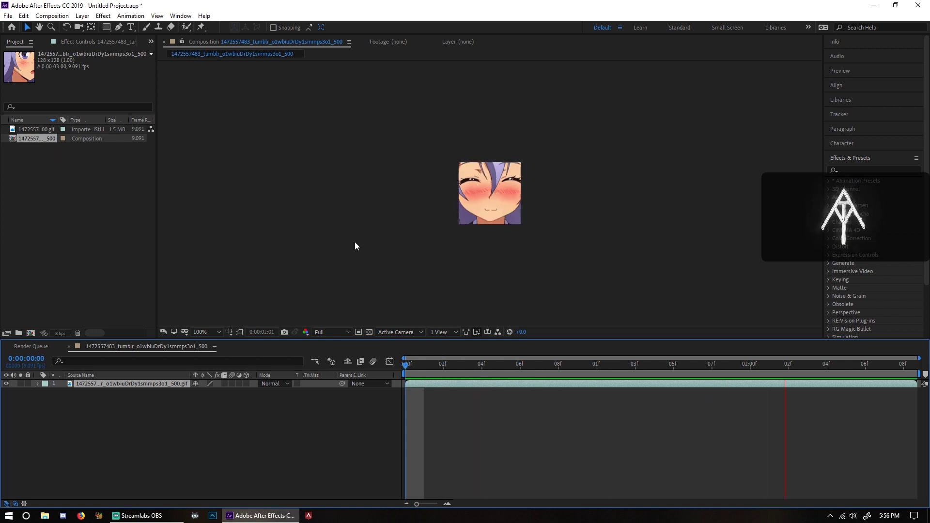
{"action": "key", "text": "space"}
{"action": "key", "text": "Page_Up"}
{"action": "key", "text": "Page_Up"}
{"action": "key", "text": "Page_Up"}
{"action": "key", "text": "Page_Up"}
{"action": "key", "text": "Page_Up"}
{"action": "key", "text": "Page_Up"}
{"action": "key", "text": "Page_Up"}
{"action": "key", "text": "Page_Up"}
{"action": "key", "text": "Page_Up"}
{"action": "key", "text": "Page_Up"}
{"action": "key", "text": "Page_Up"}
{"action": "key", "text": "Page_Up"}
{"action": "key", "text": "Page_Up"}
{"action": "key", "text": "Page_Up"}
{"action": "key", "text": "Page_Up"}
{"action": "key", "text": "Page_Up"}
{"action": "key", "text": "Page_Up"}
{"action": "key", "text": "Page_Up"}
{"action": "key", "text": "Page_Up"}
{"action": "key", "text": "Page_Up"}
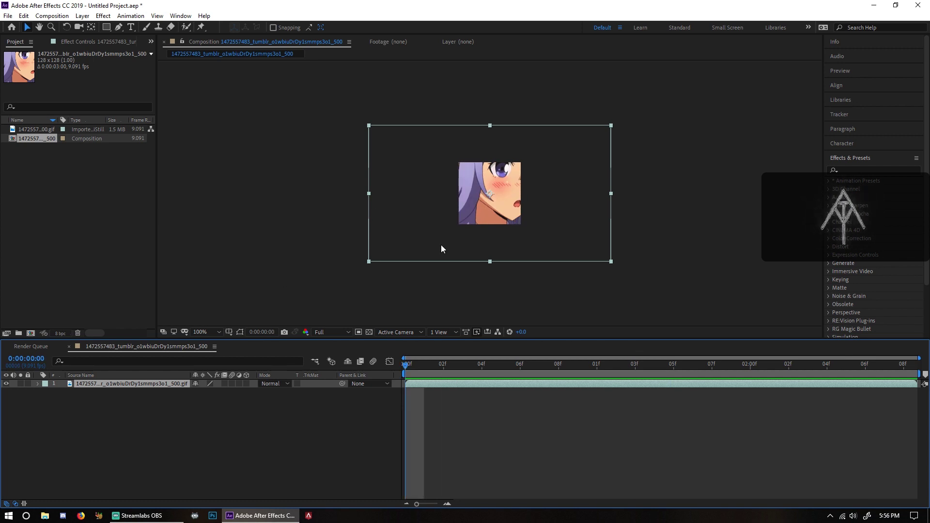
Step: Scale the GIF layer down around its centre so the character's face fits inside the square frame
{"action": "key", "text": "period"}
{"action": "key", "text": "period"}
{"action": "key", "text": "comma"}
{"action": "key", "text": "comma"}
{"action": "key", "text": "comma"}
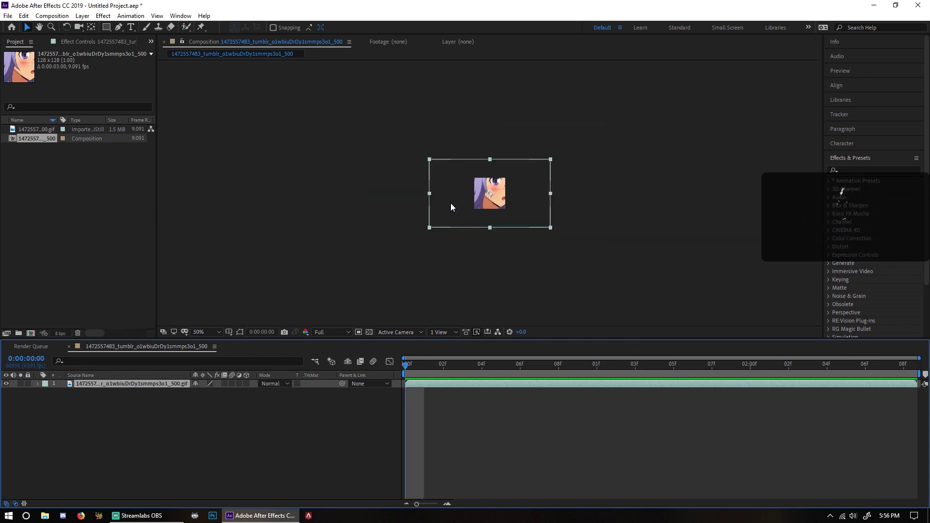
{"action": "key", "text": "period"}
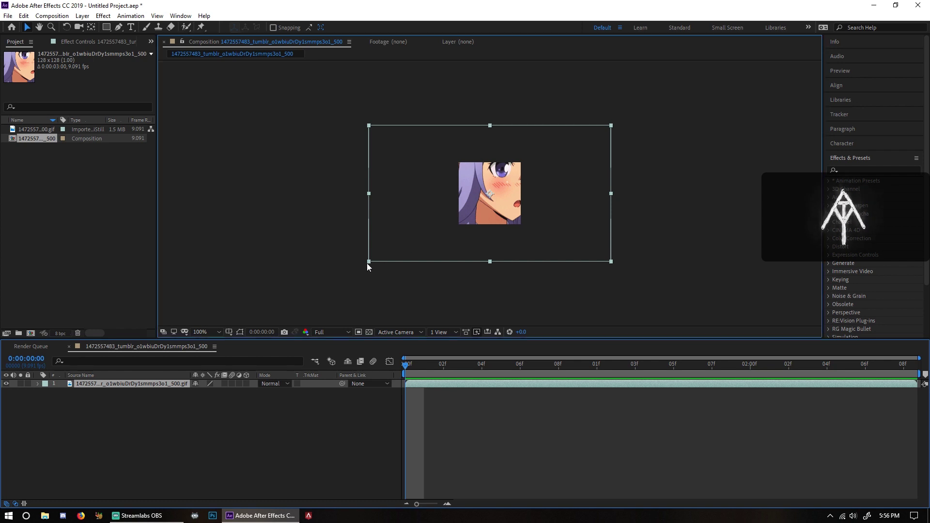
{"action": "left_click_drag", "start_coordinate": [368, 262], "coordinate": [436, 237]}
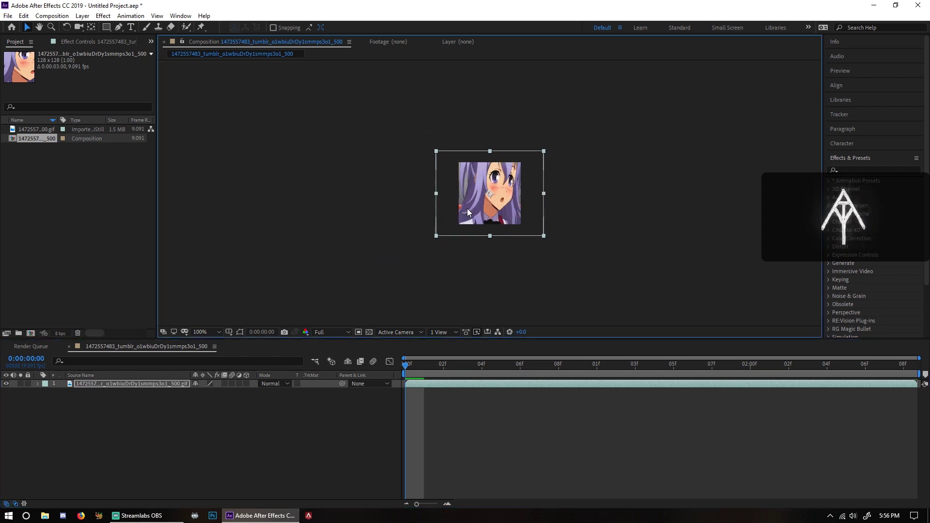
{"action": "key", "text": "period"}
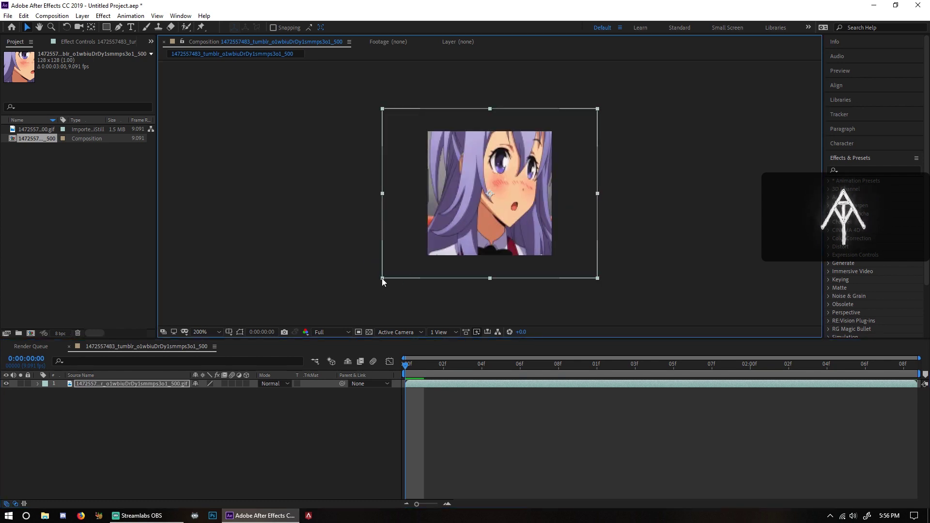
{"action": "mouse_move", "coordinate": [383, 278]}
{"action": "left_mouse_down"}
{"action": "mouse_move", "coordinate": [405, 276]}
{"action": "mouse_move", "coordinate": [398, 286]}
{"action": "mouse_move", "coordinate": [384, 274]}
{"action": "left_mouse_up"}
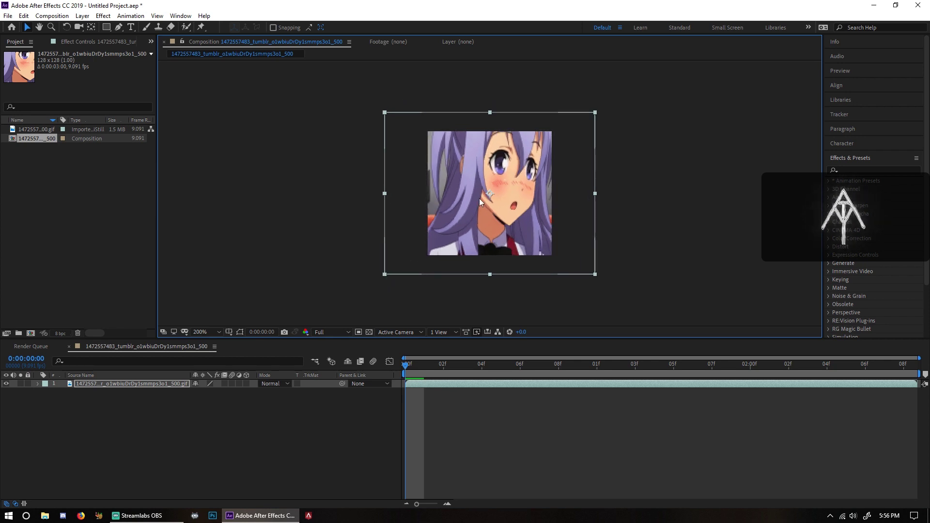
Step: Shrink the GIF layer a little more, then stretch its width and height slightly so it just overfills the frame
{"action": "left_click_drag", "start_coordinate": [387, 112], "coordinate": [405, 126]}
{"action": "key", "text": "period"}
{"action": "key", "text": "comma"}
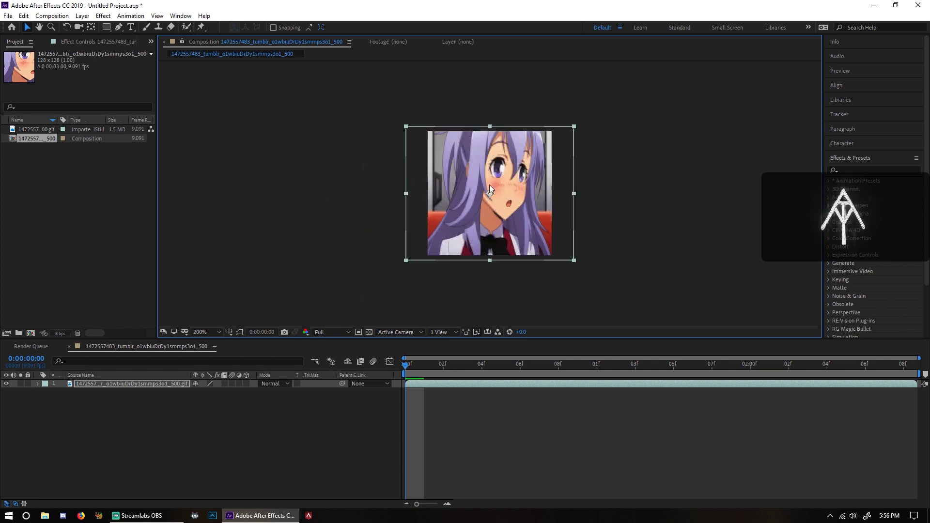
{"action": "left_click_drag", "start_coordinate": [573, 193], "coordinate": [582, 193]}
{"action": "left_click_drag", "start_coordinate": [490, 127], "coordinate": [489, 124]}
Step: Scrub through the timeline, play the preview to check the framing and deselect the GIF layer
{"action": "left_click_drag", "start_coordinate": [411, 364], "coordinate": [686, 384]}
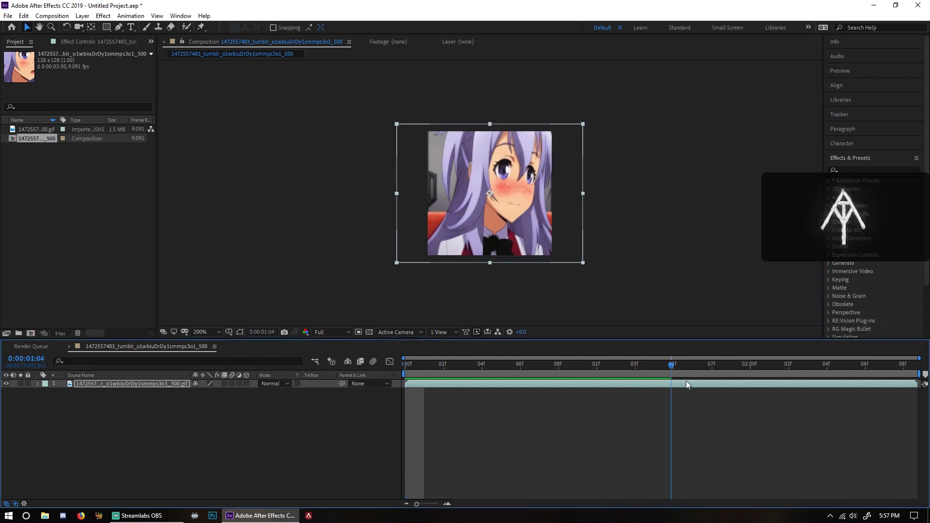
{"action": "key", "text": "space"}
{"action": "left_click", "coordinate": [292, 164]}
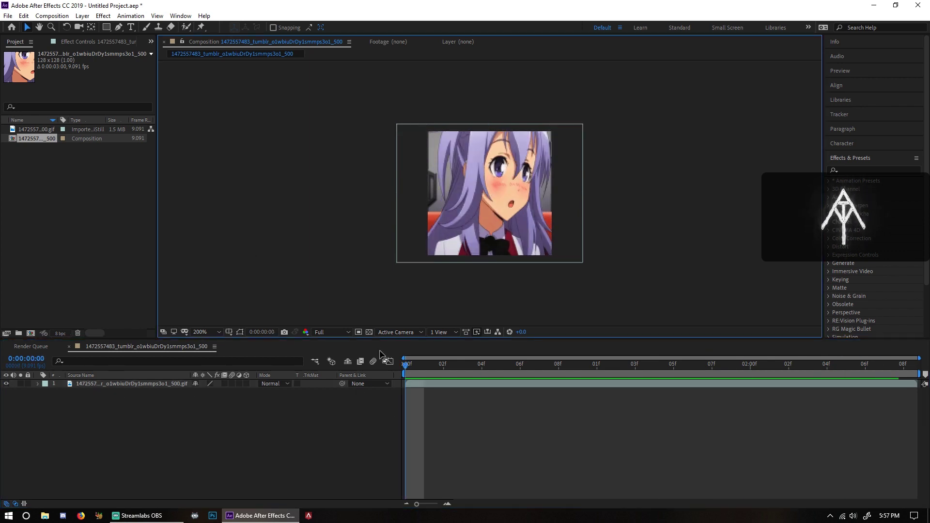
Step: Turn on the transparency grid and hide the GIF layer
{"action": "left_click", "coordinate": [369, 332]}
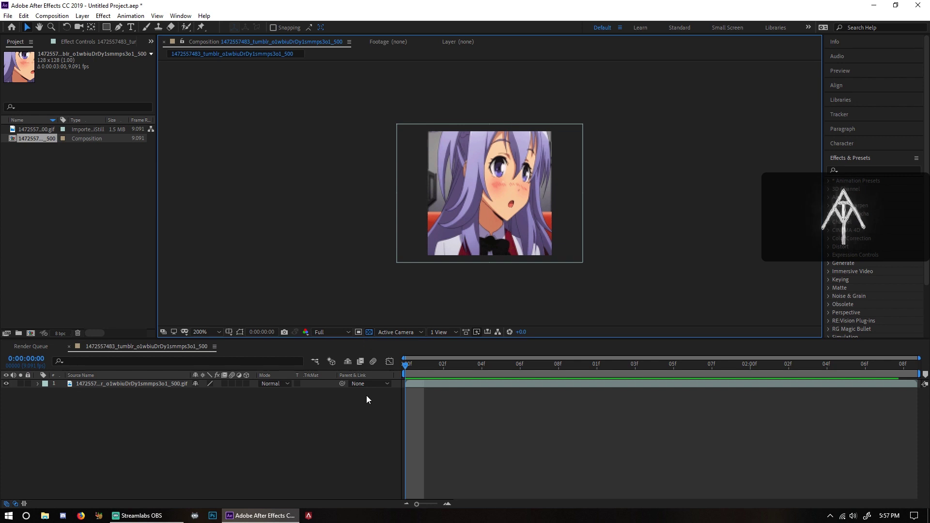
{"action": "left_click", "coordinate": [6, 384]}
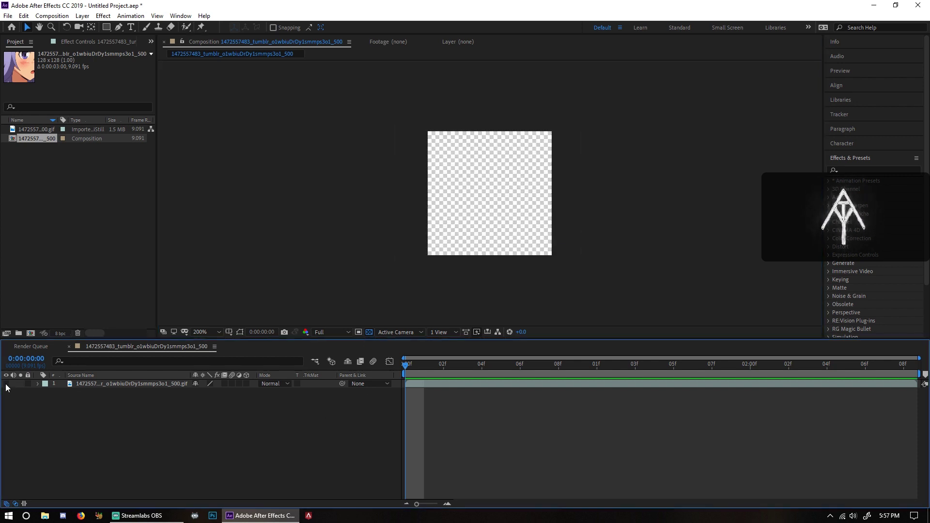
{"action": "left_click", "coordinate": [6, 384]}
{"action": "left_click", "coordinate": [7, 384]}
{"action": "left_click", "coordinate": [6, 384]}
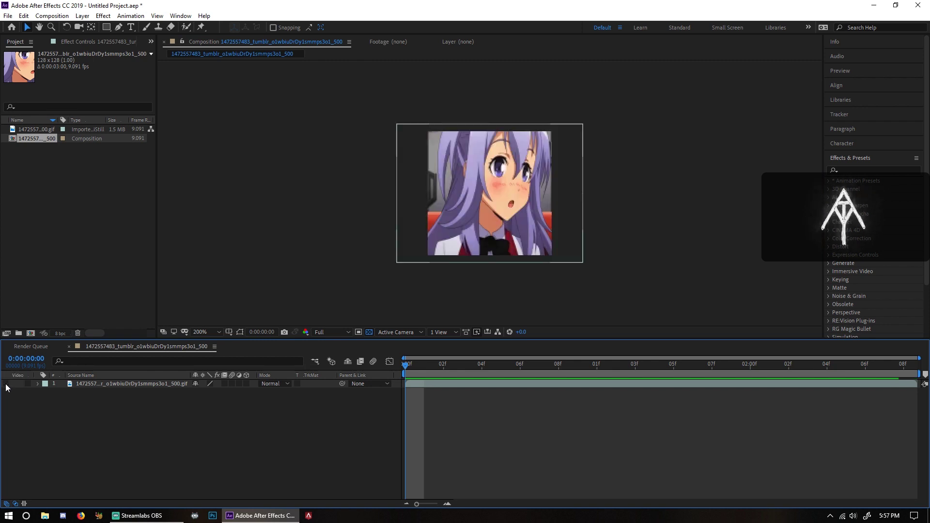
{"action": "left_click", "coordinate": [6, 384]}
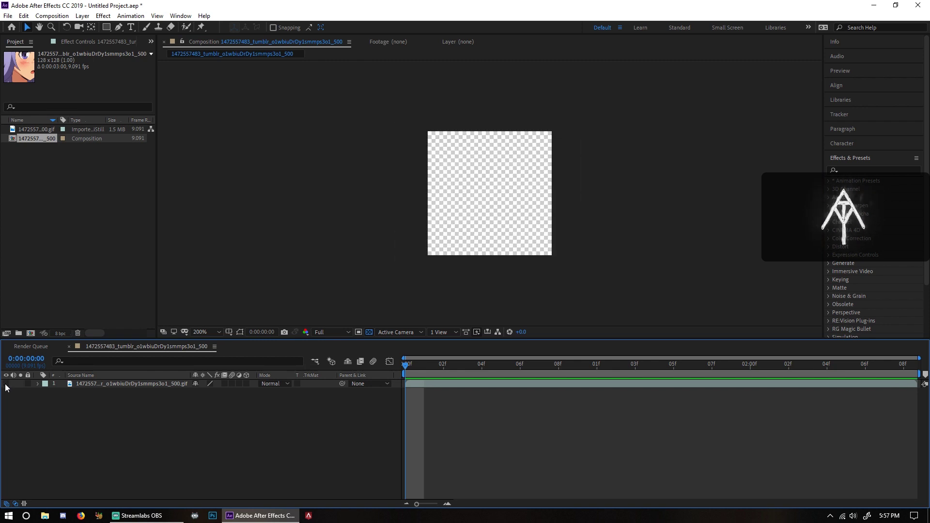
Step: Draw a circle with the Ellipse Tool on a new shape layer, nearly filling the 128 px square frame
{"action": "left_click", "coordinate": [107, 27]}
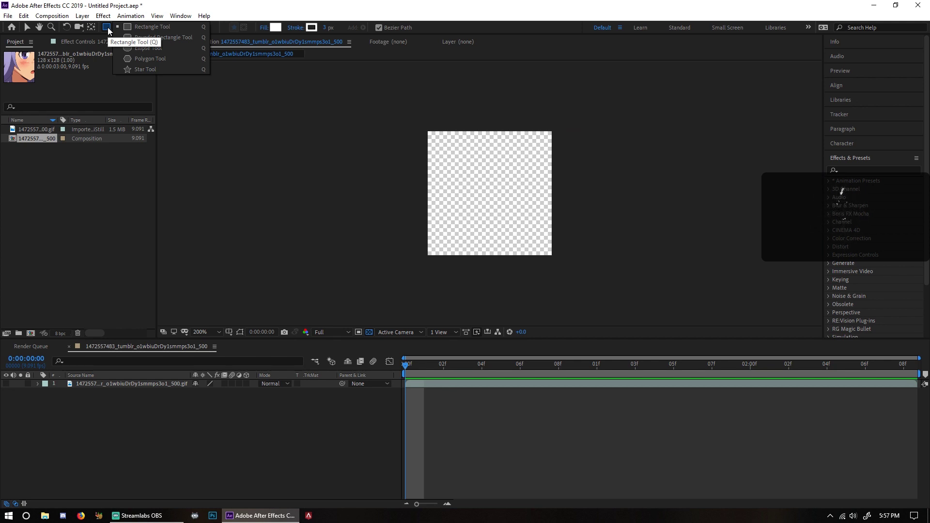
{"action": "left_click", "coordinate": [137, 49]}
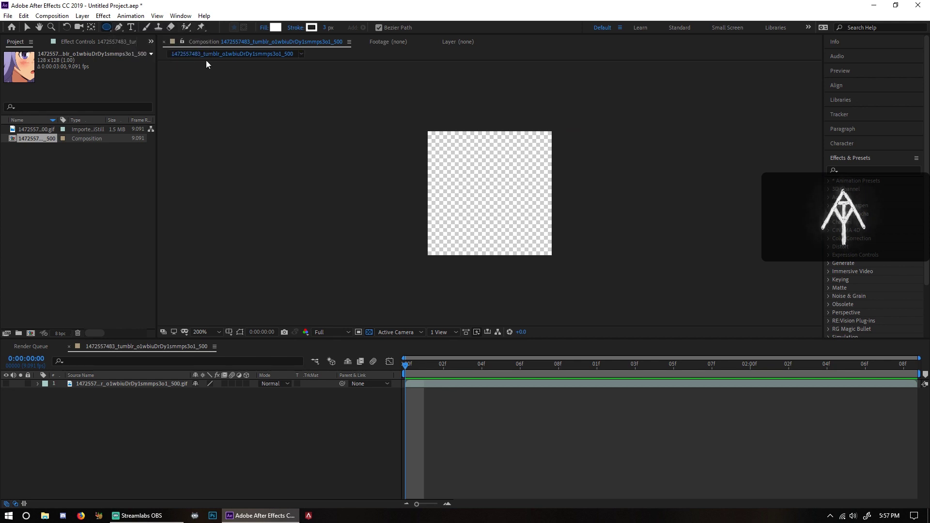
{"action": "key", "text": "period"}
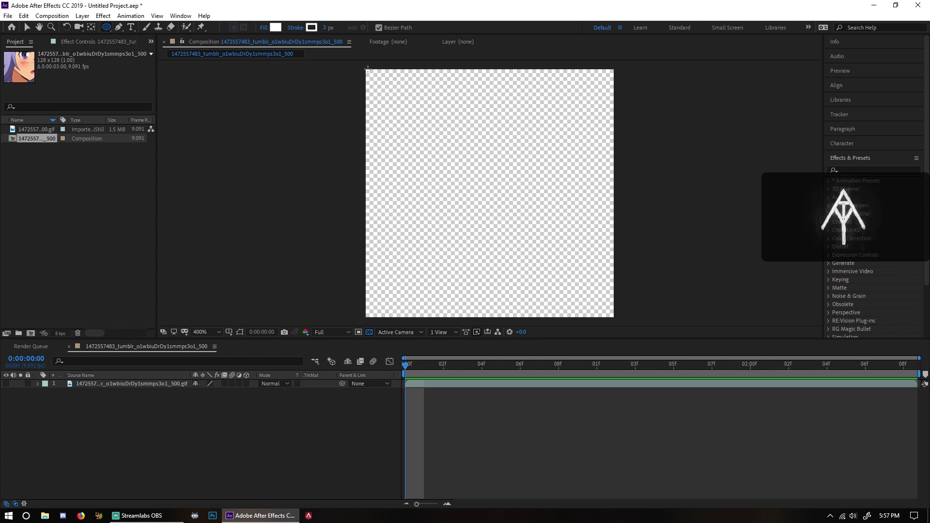
{"action": "left_click_drag", "start_coordinate": [368, 70], "coordinate": [566, 270]}
{"action": "left_click_drag", "start_coordinate": [566, 203], "coordinate": [611, 241]}
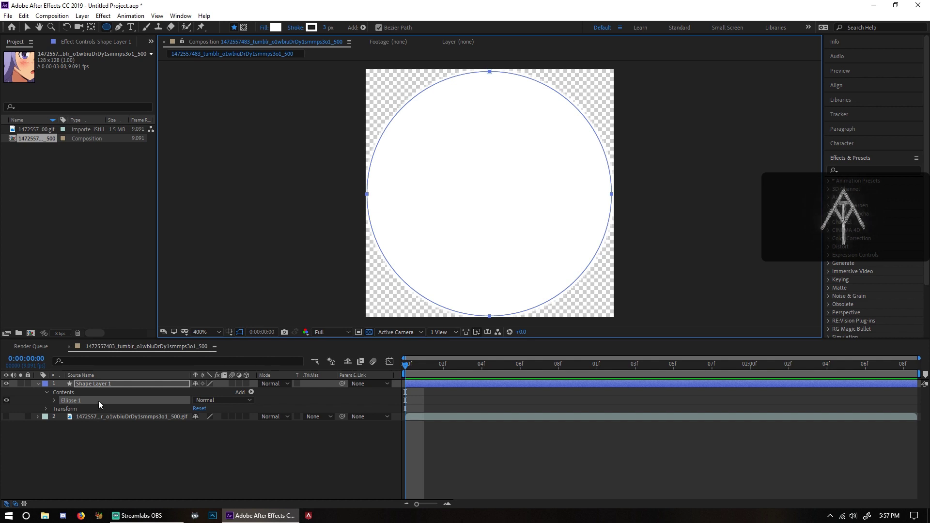
Step: Set the opacity of the ellipse's fill to 0% and turn off the transparency grid
{"action": "left_click", "coordinate": [53, 403]}
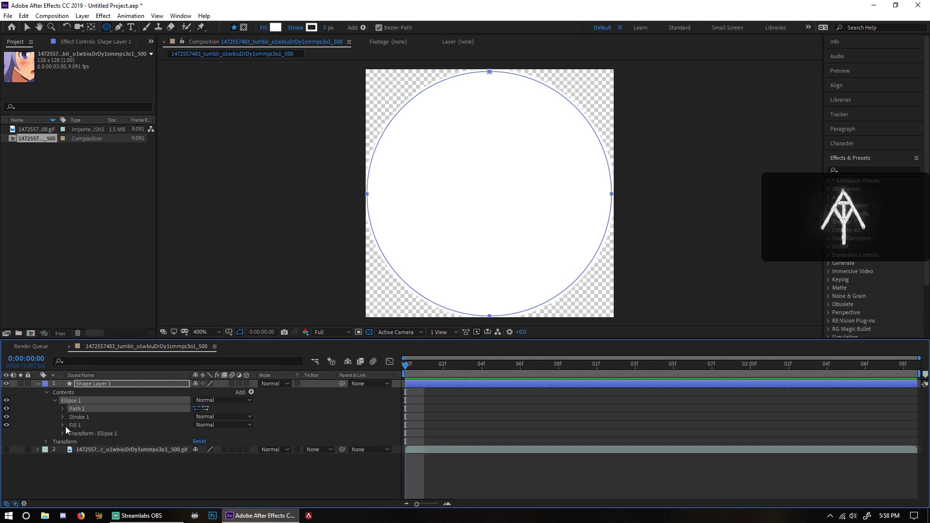
{"action": "left_click", "coordinate": [63, 425]}
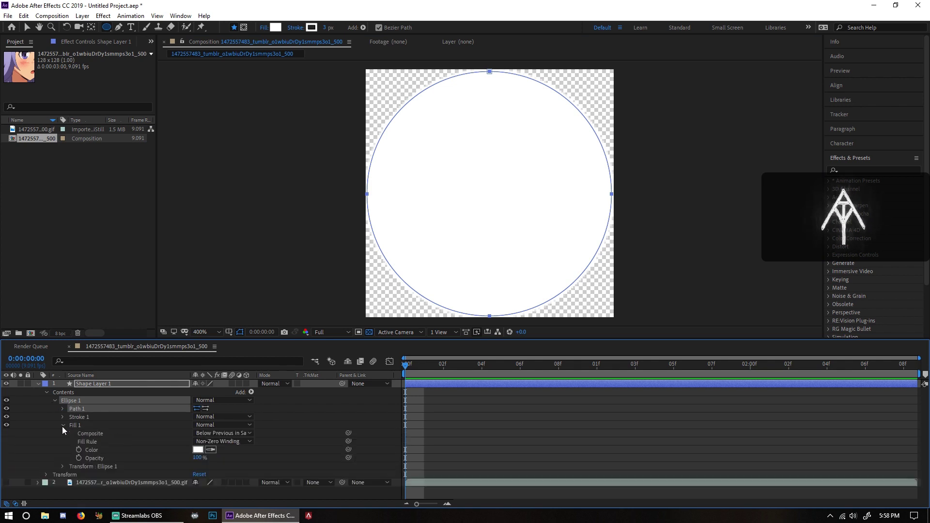
{"action": "left_click", "coordinate": [199, 458]}
{"action": "type", "text": "0"}
{"action": "key", "text": "Return"}
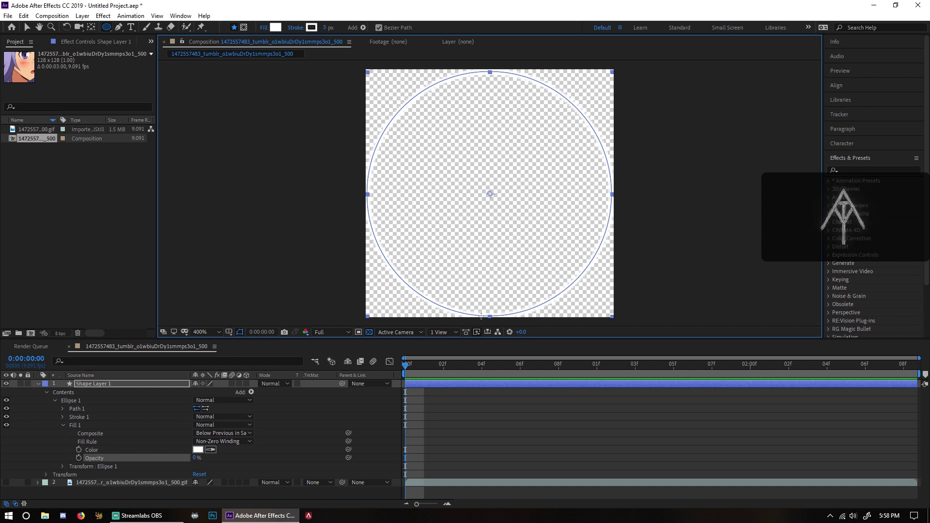
{"action": "left_click", "coordinate": [369, 332]}
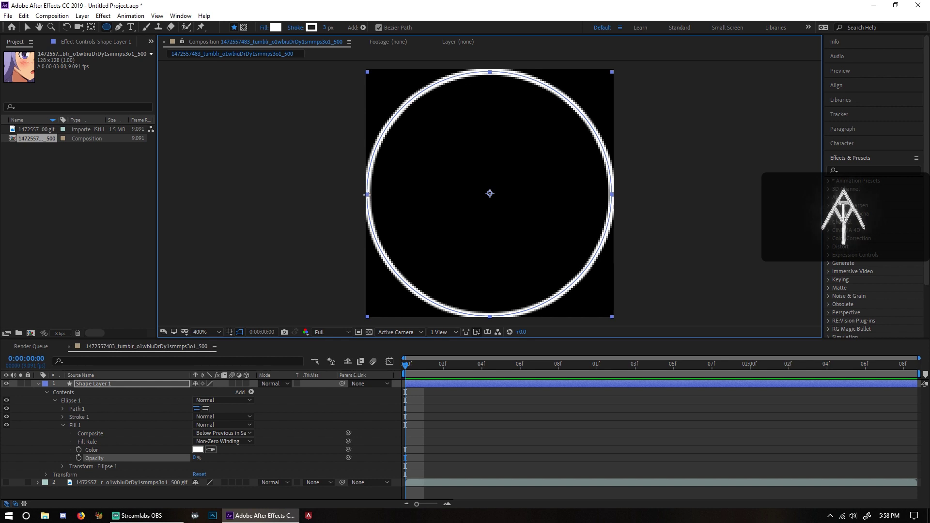
{"action": "key", "text": "comma"}
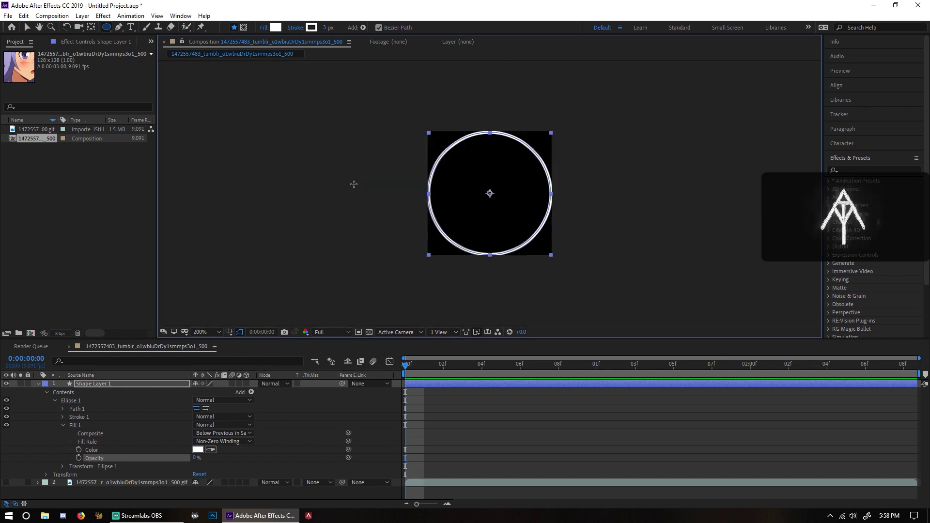
Step: Inspect the circle outline's edge up close and with its shape path hidden and shown, ending with the whole composition fitted in view
{"action": "key", "text": "period"}
{"action": "key", "text": "period"}
{"action": "key", "text": "period"}
{"action": "left_click_drag", "start_coordinate": [366, 184], "coordinate": [547, 189]}
{"action": "key", "text": "period"}
{"action": "key", "text": "period"}
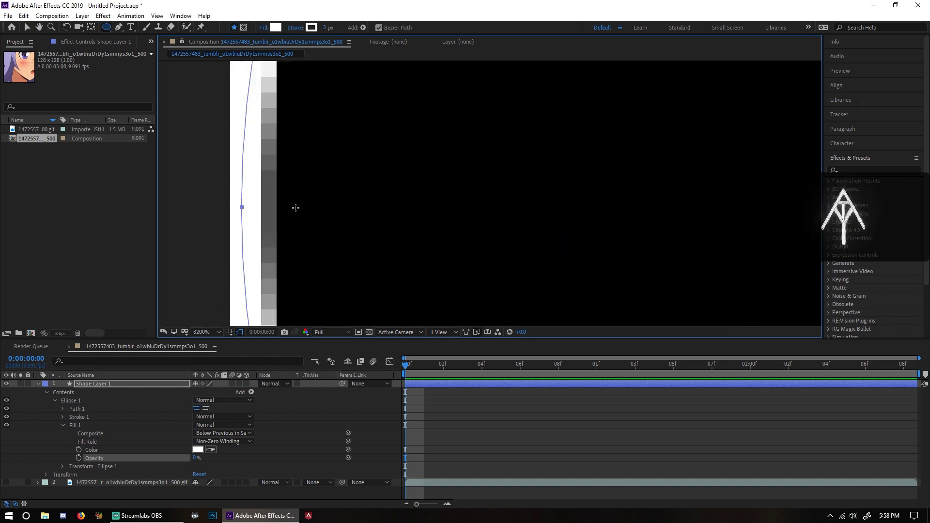
{"action": "key", "text": "comma"}
{"action": "key", "text": "comma"}
{"action": "key", "text": "comma"}
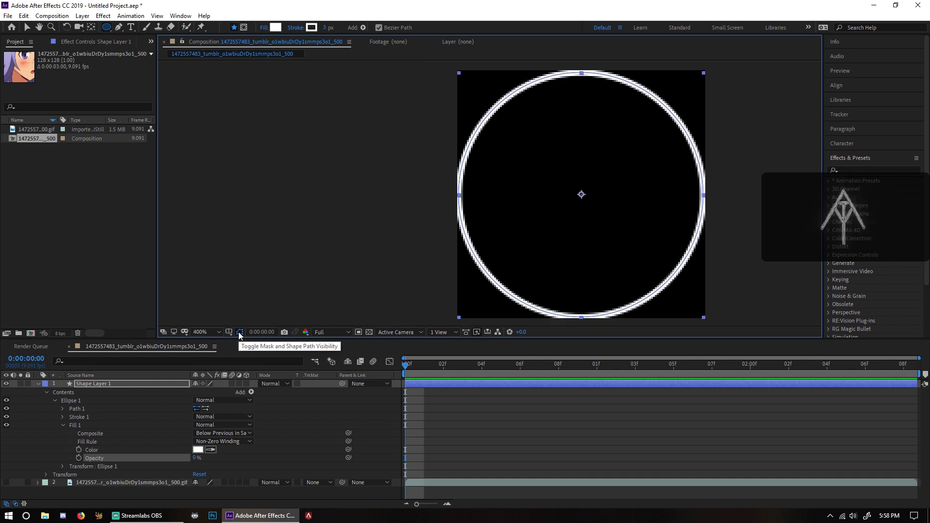
{"action": "key", "text": "comma"}
{"action": "key", "text": "period"}
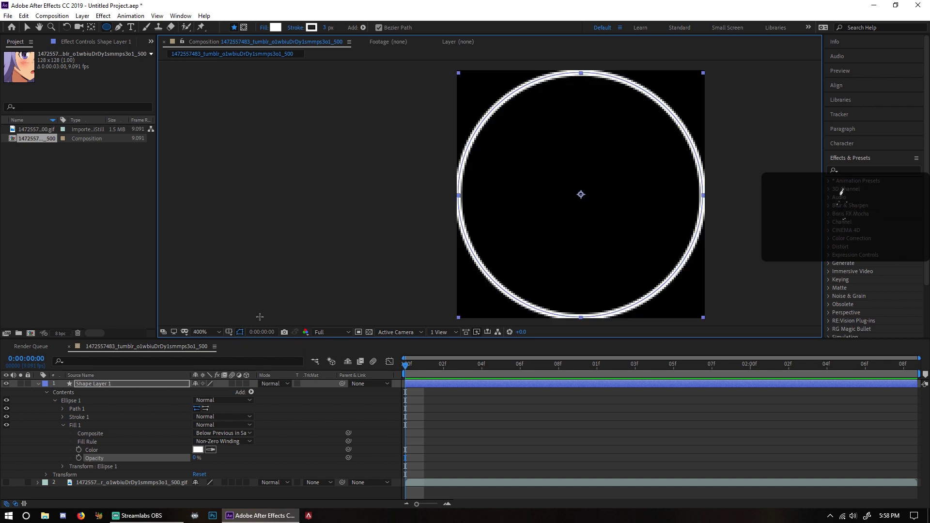
{"action": "left_click", "coordinate": [239, 332]}
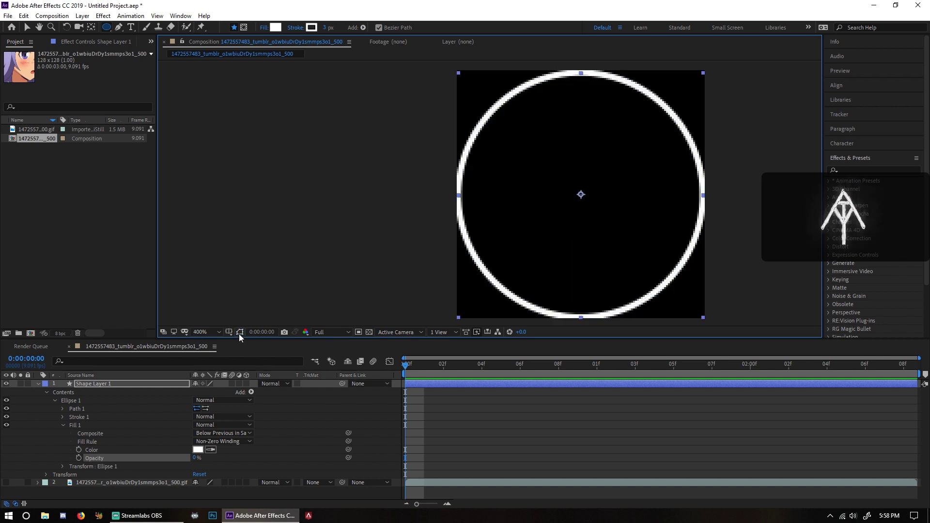
{"action": "left_click", "coordinate": [239, 332]}
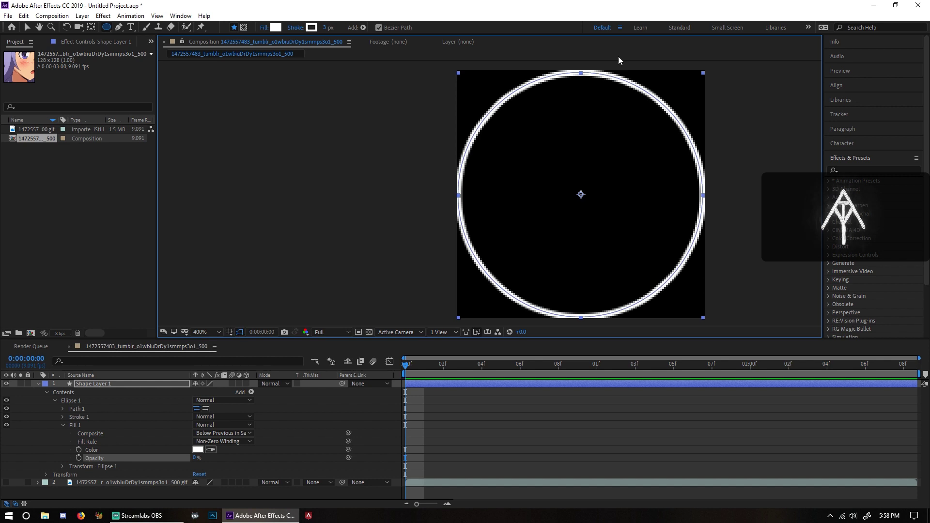
{"action": "scroll", "coordinate": [484, 189], "scroll_direction": "down", "scroll_amount": 1}
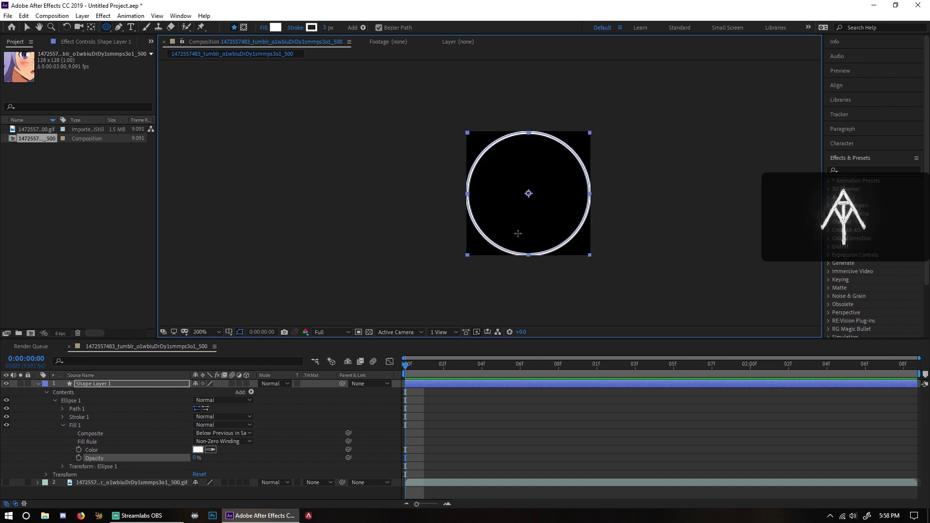
{"action": "left_click", "coordinate": [208, 332]}
{"action": "left_click", "coordinate": [207, 279]}
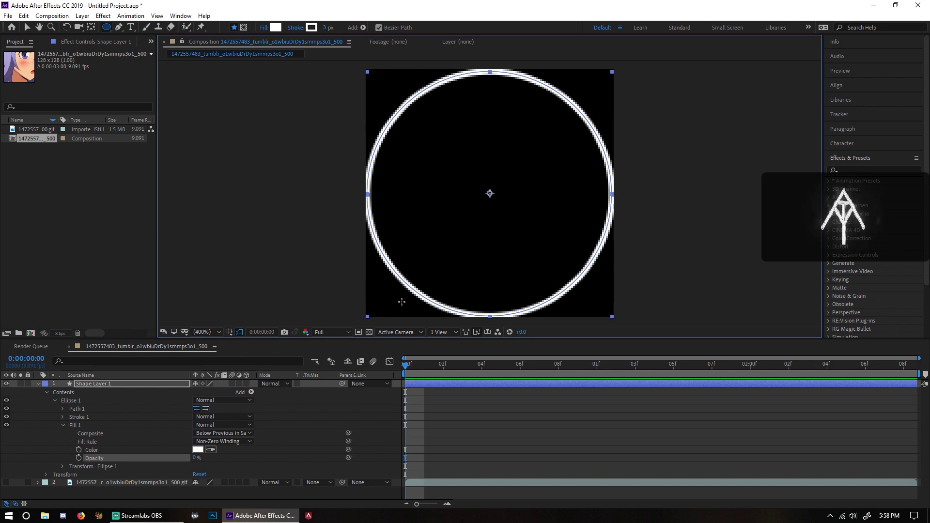
Step: Pre-compose the circle's shape layer, then pre-compose the resulting layer again, moving all attributes into the new composition both times
{"action": "left_click", "coordinate": [37, 383]}
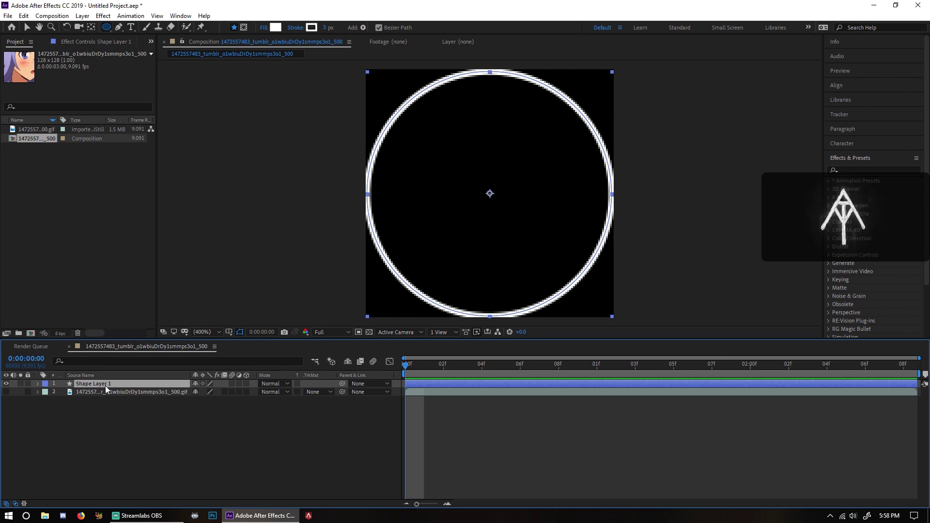
{"action": "left_click", "coordinate": [82, 16]}
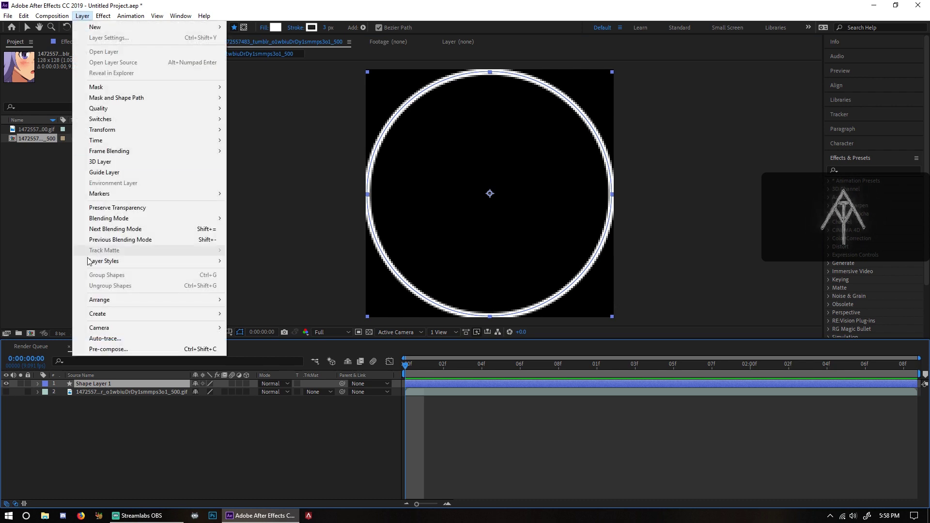
{"action": "left_click", "coordinate": [108, 349]}
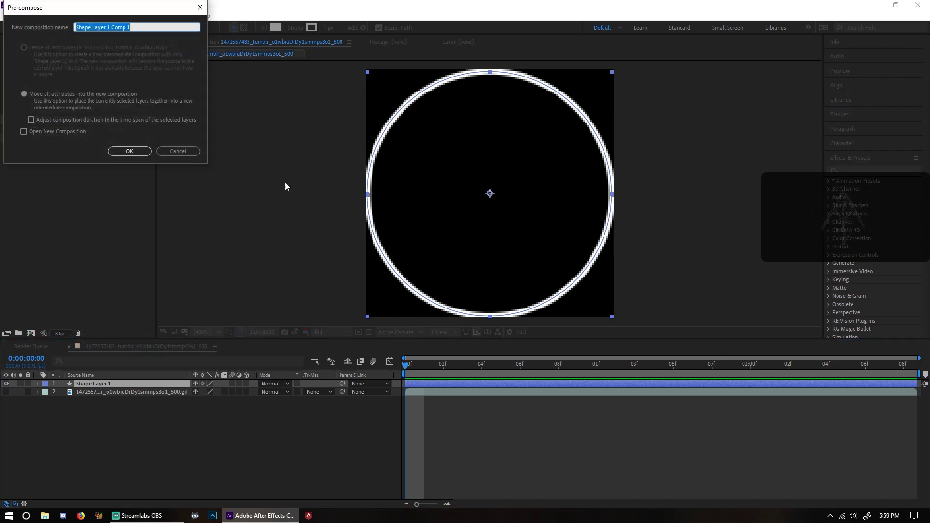
{"action": "left_click", "coordinate": [134, 151]}
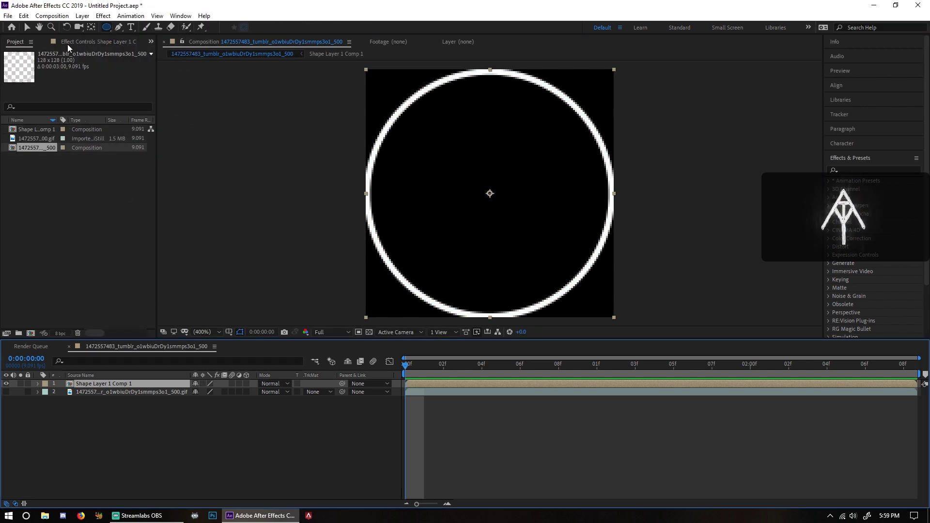
{"action": "left_click", "coordinate": [83, 16]}
{"action": "left_click", "coordinate": [107, 349]}
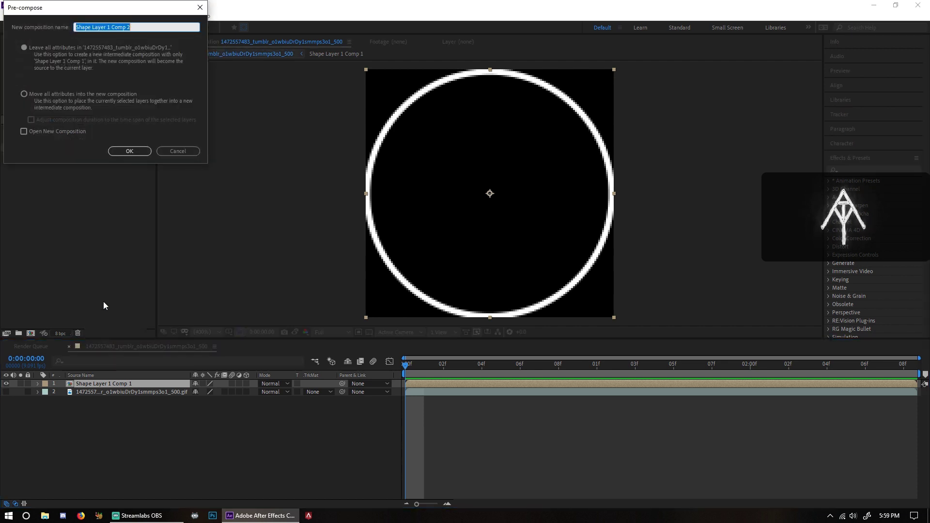
{"action": "left_click", "coordinate": [25, 94]}
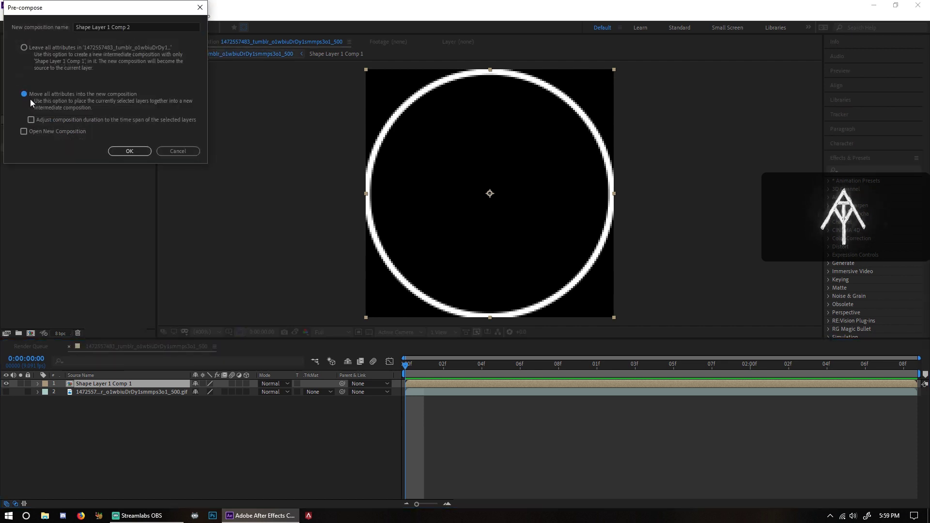
{"action": "left_click", "coordinate": [124, 151]}
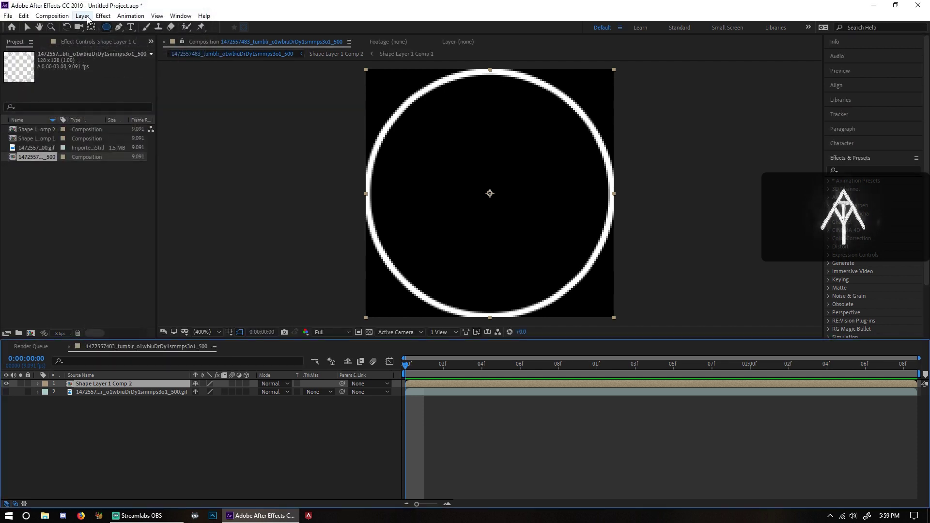
{"action": "left_click", "coordinate": [83, 16]}
{"action": "left_click", "coordinate": [104, 338]}
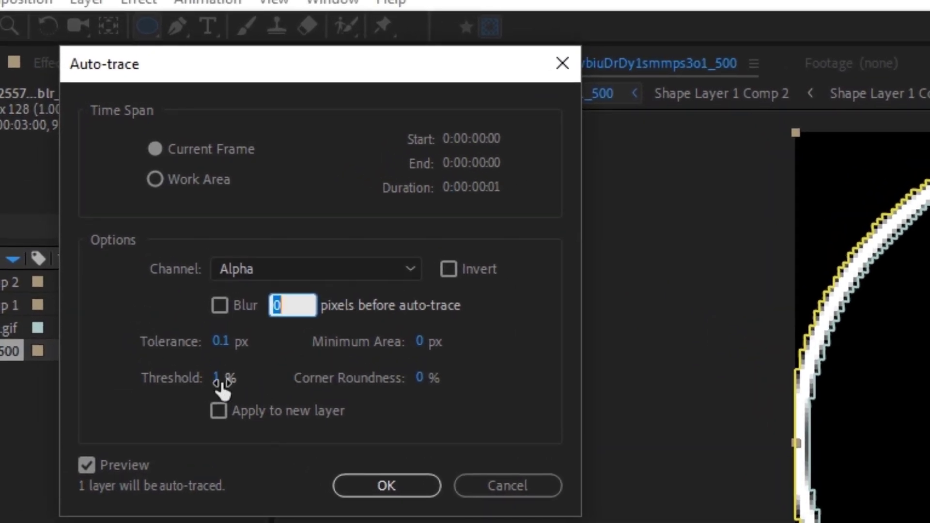
{"action": "left_click_drag", "start_coordinate": [217, 379], "coordinate": [238, 390]}
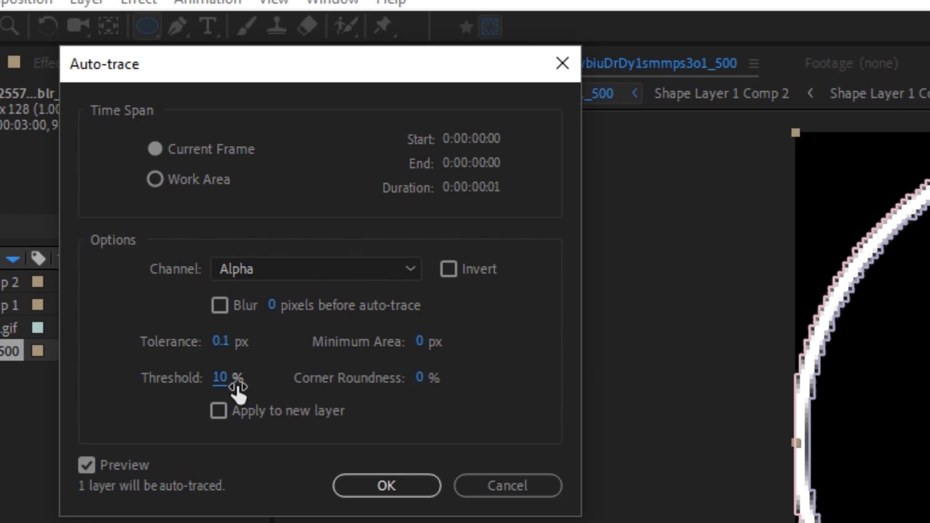
{"action": "left_click_drag", "start_coordinate": [238, 387], "coordinate": [259, 387]}
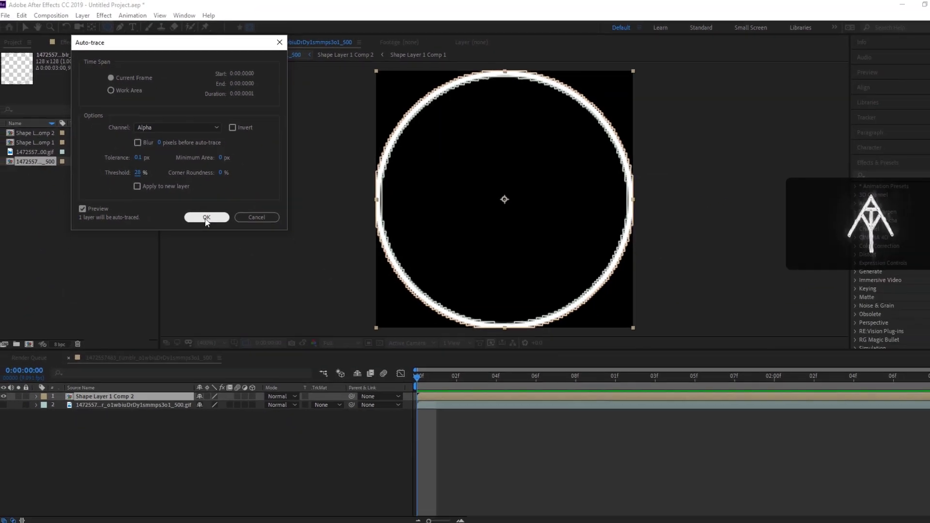
{"action": "left_click", "coordinate": [269, 311]}
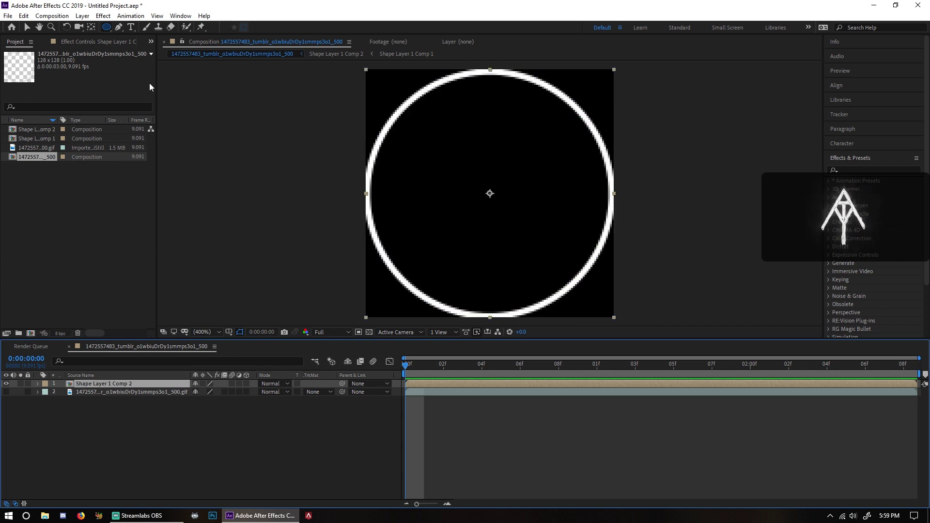
{"action": "left_click", "coordinate": [82, 16]}
{"action": "left_click", "coordinate": [97, 346]}
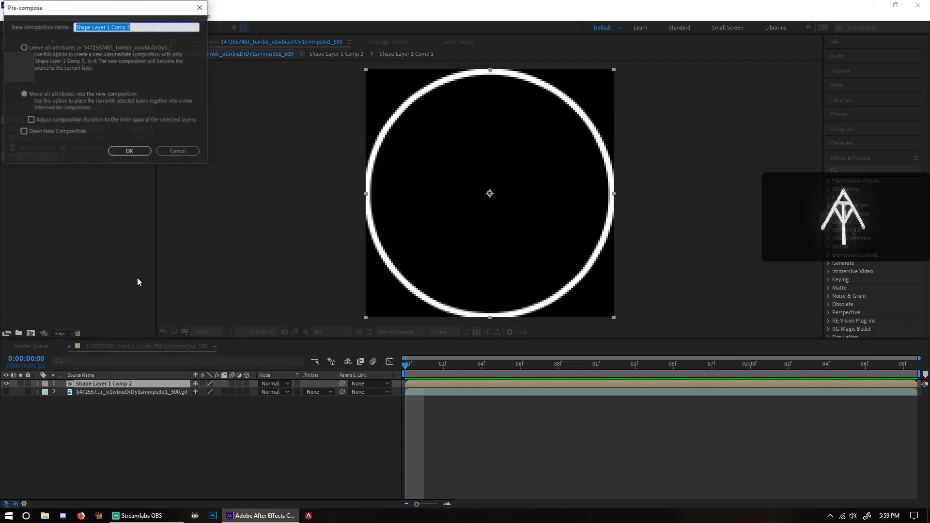
{"action": "left_click", "coordinate": [199, 8]}
Step: Auto-trace the pre-composed circle layer on the current frame from its Alpha channel with a threshold of 1%
{"action": "left_click", "coordinate": [82, 16]}
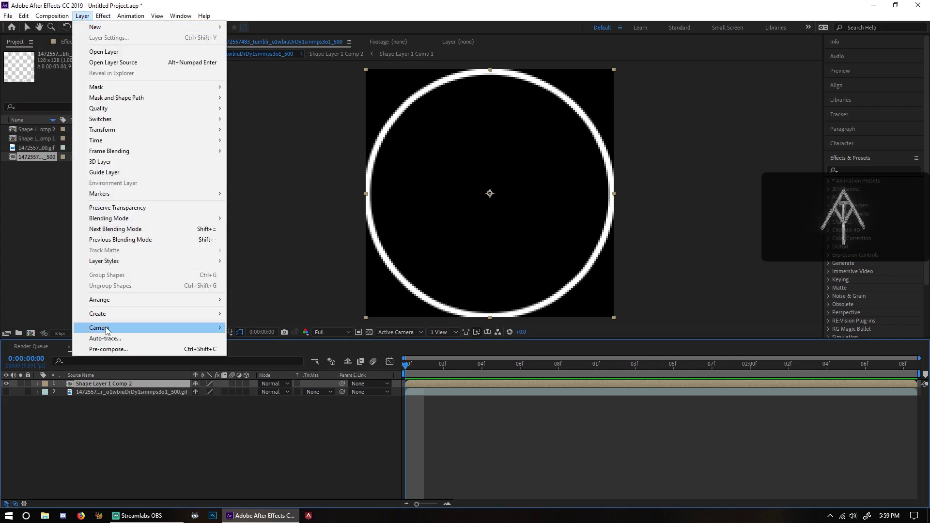
{"action": "left_click", "coordinate": [105, 338]}
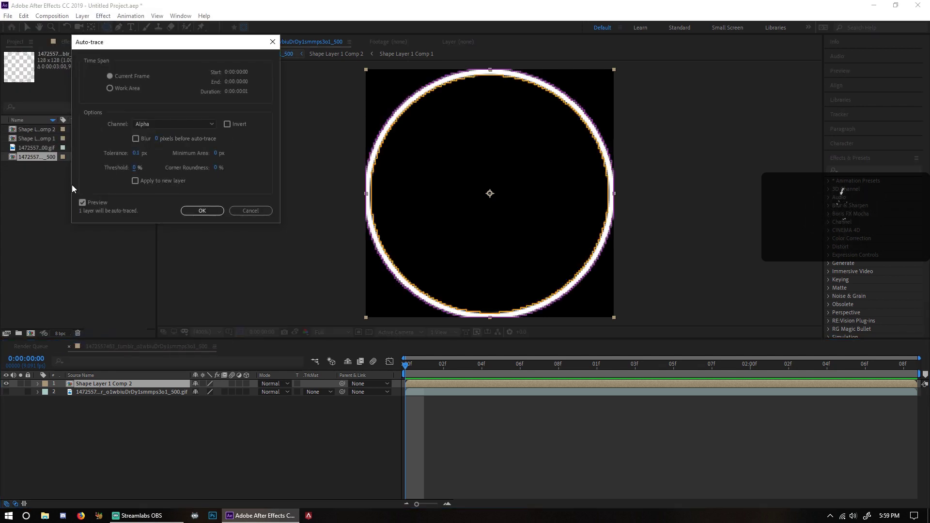
{"action": "left_click", "coordinate": [134, 167]}
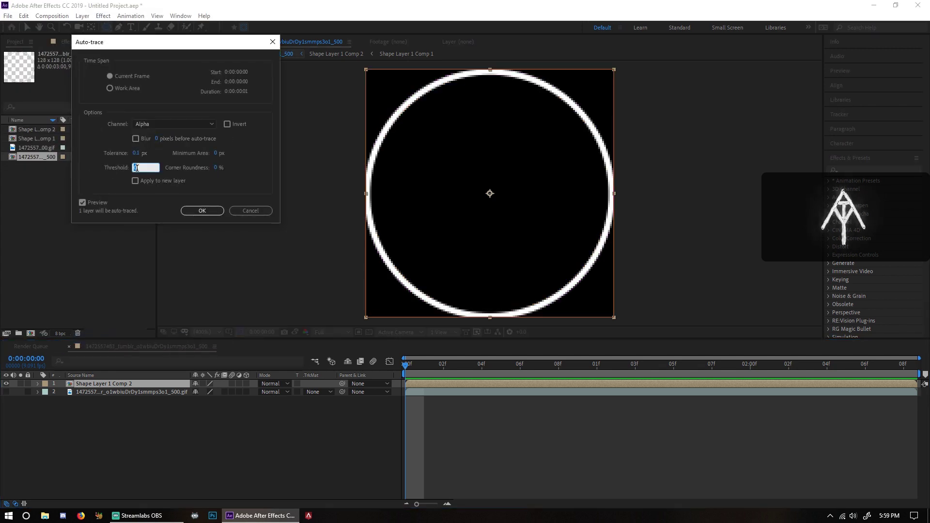
{"action": "type", "text": "1"}
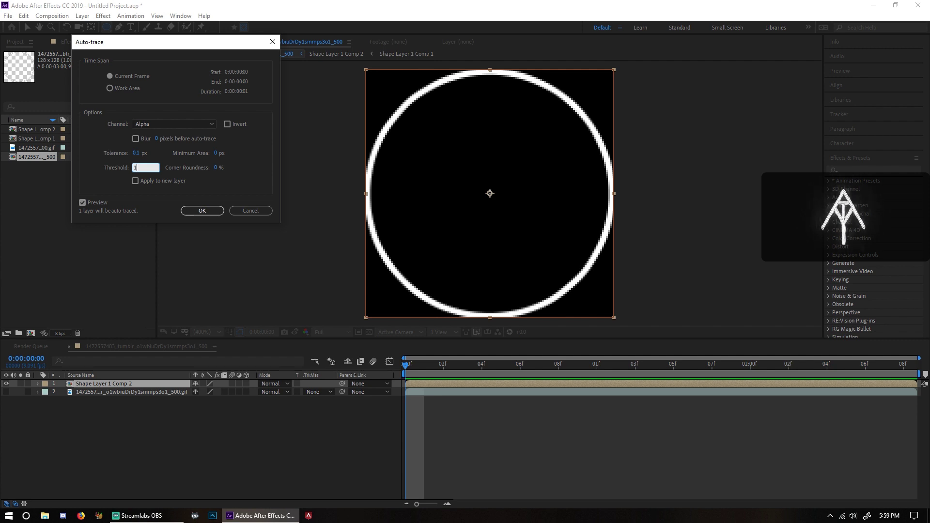
{"action": "left_click", "coordinate": [202, 211]}
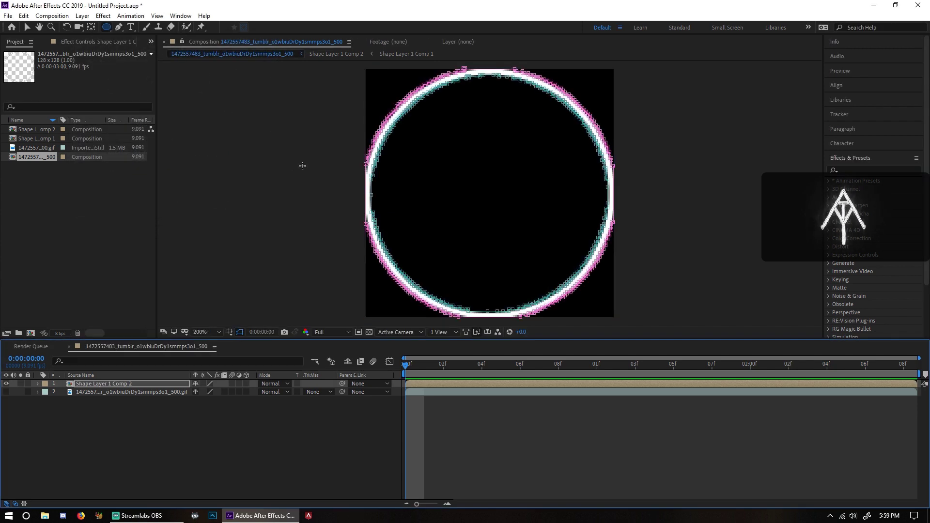
{"action": "scroll", "coordinate": [297, 162], "scroll_direction": "up", "scroll_amount": 1}
{"action": "scroll", "coordinate": [289, 162], "scroll_direction": "down", "scroll_amount": 1}
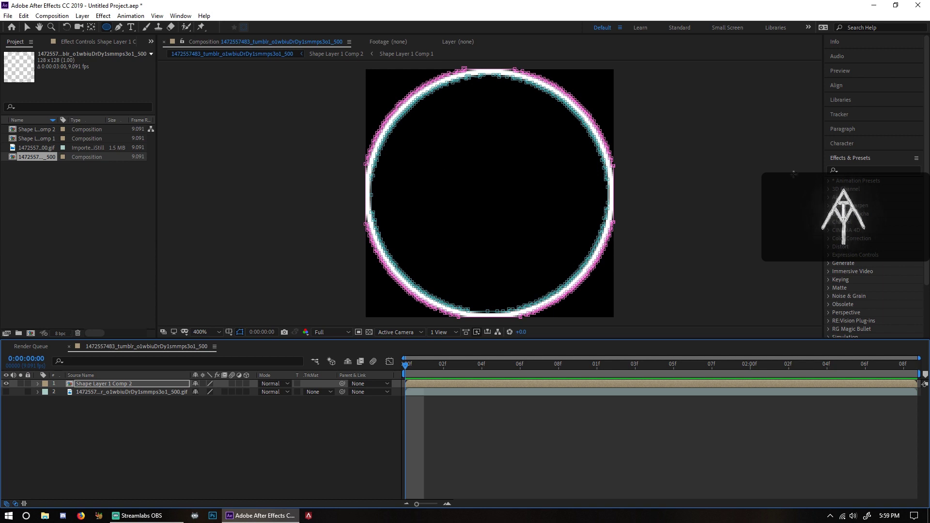
Step: Apply the Saber effect to the auto-traced circle layer and set its core type to Layer Masks
{"action": "left_click", "coordinate": [879, 169]}
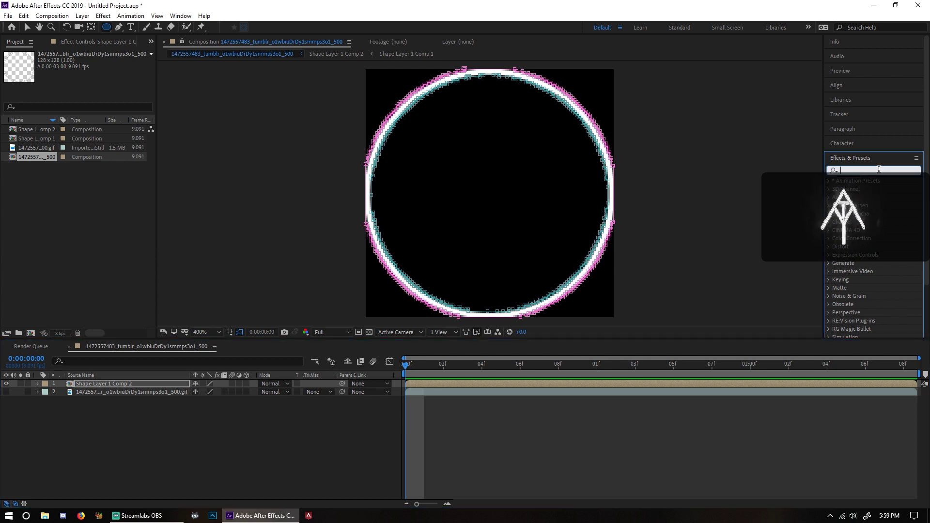
{"action": "type", "text": "saber"}
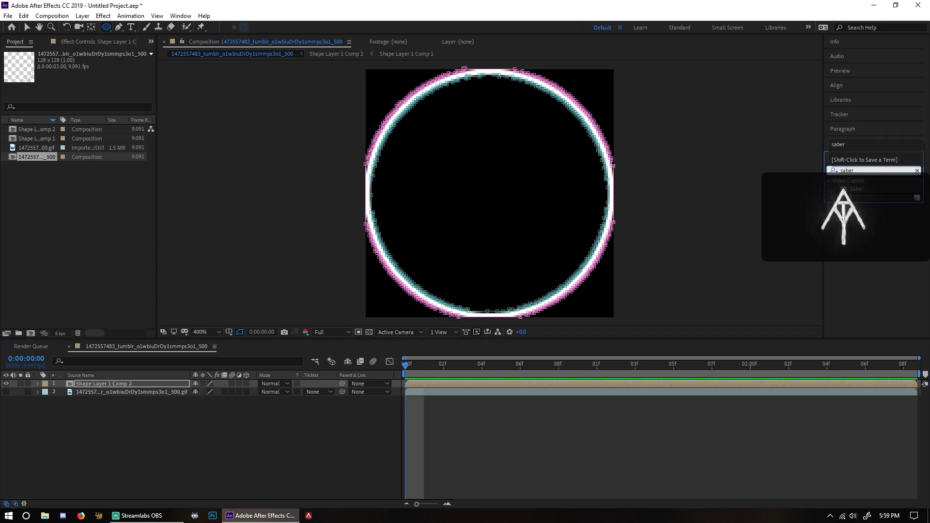
{"action": "left_click_drag", "start_coordinate": [856, 188], "coordinate": [147, 384]}
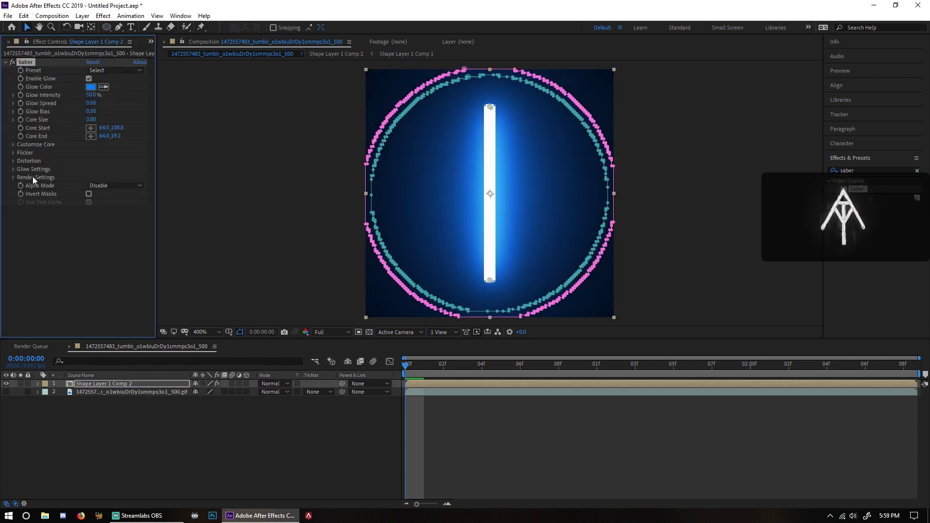
{"action": "left_click", "coordinate": [13, 145]}
{"action": "left_click", "coordinate": [111, 155]}
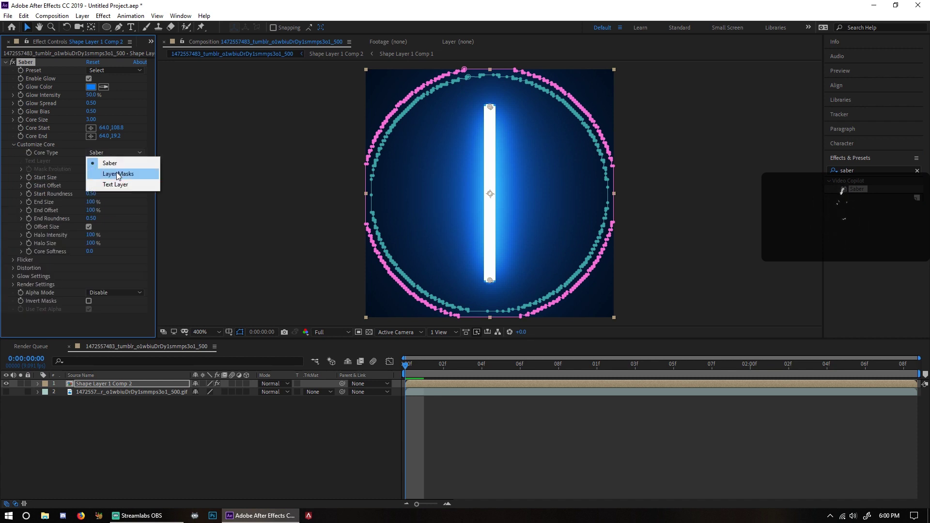
{"action": "left_click", "coordinate": [116, 173]}
{"action": "left_click", "coordinate": [301, 178]}
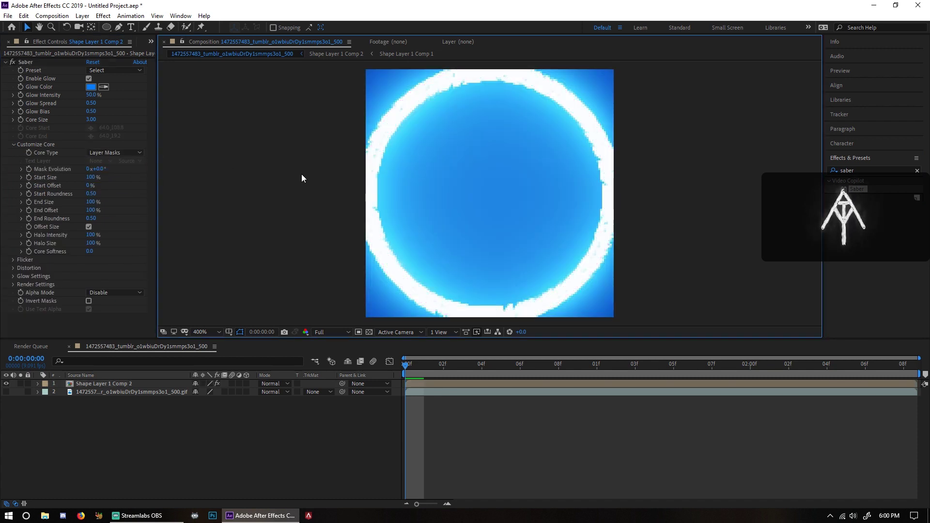
Step: Set the Saber effect's core size to 0.2 and check the thinner glowing outline
{"action": "left_click", "coordinate": [91, 120]}
{"action": "type", "text": "0.2"}
{"action": "key", "text": "Return"}
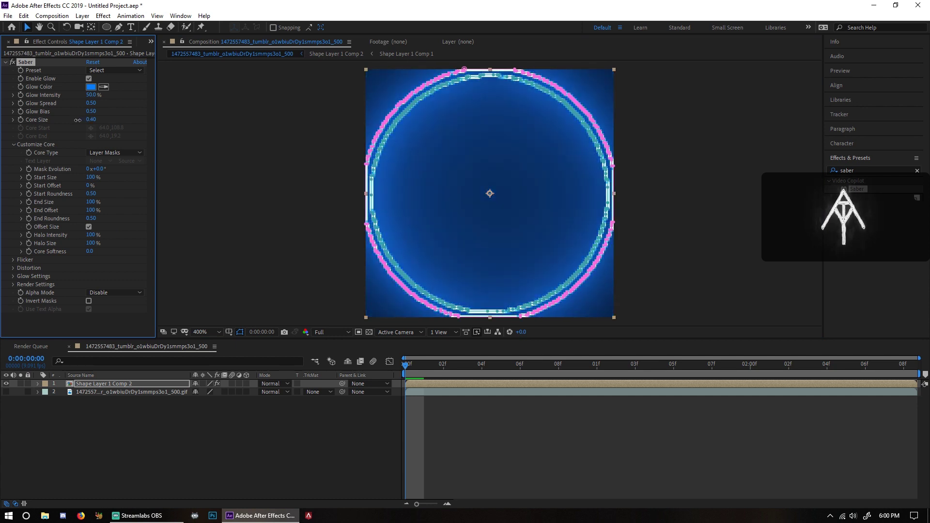
{"action": "left_click", "coordinate": [242, 144]}
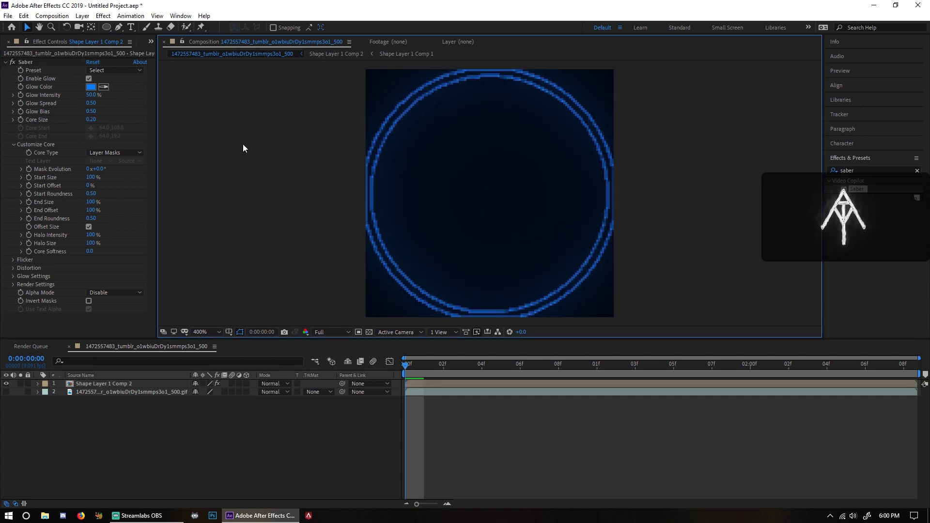
{"action": "scroll", "coordinate": [376, 193], "scroll_direction": "down", "scroll_amount": 1}
{"action": "scroll", "coordinate": [363, 197], "scroll_direction": "up", "scroll_amount": 2}
{"action": "scroll", "coordinate": [345, 188], "scroll_direction": "down", "scroll_amount": 1}
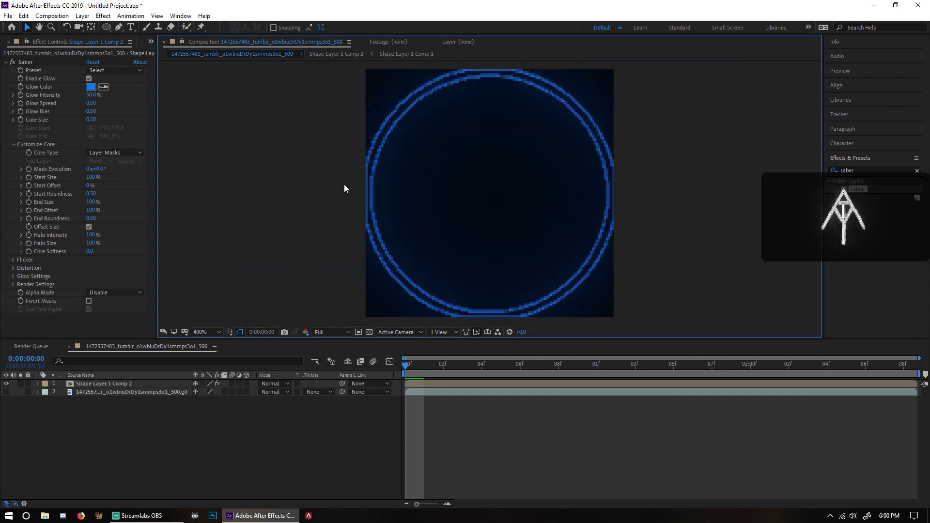
Step: Set the Saber effect's composite setting to Transparent in its render settings and make the GIF layer visible again
{"action": "left_click", "coordinate": [13, 284]}
{"action": "scroll", "coordinate": [13, 285], "scroll_direction": "down", "scroll_amount": 2}
{"action": "scroll", "coordinate": [68, 272], "scroll_direction": "down", "scroll_amount": 2}
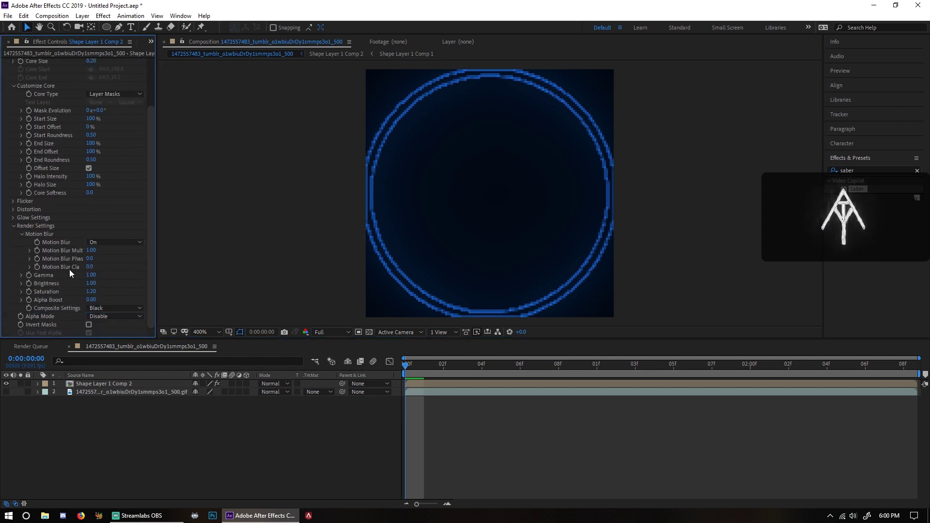
{"action": "left_click", "coordinate": [111, 309]}
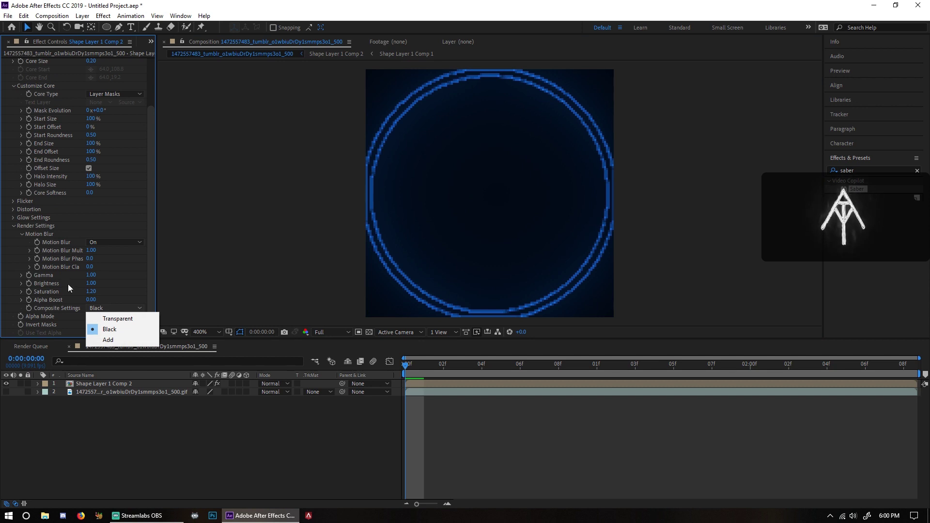
{"action": "left_click", "coordinate": [64, 311]}
{"action": "left_click", "coordinate": [99, 309]}
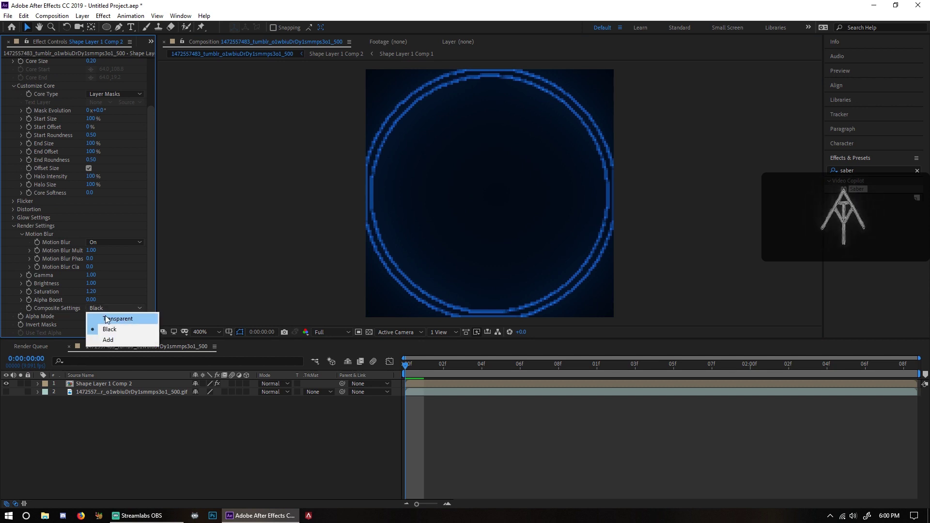
{"action": "left_click", "coordinate": [107, 319]}
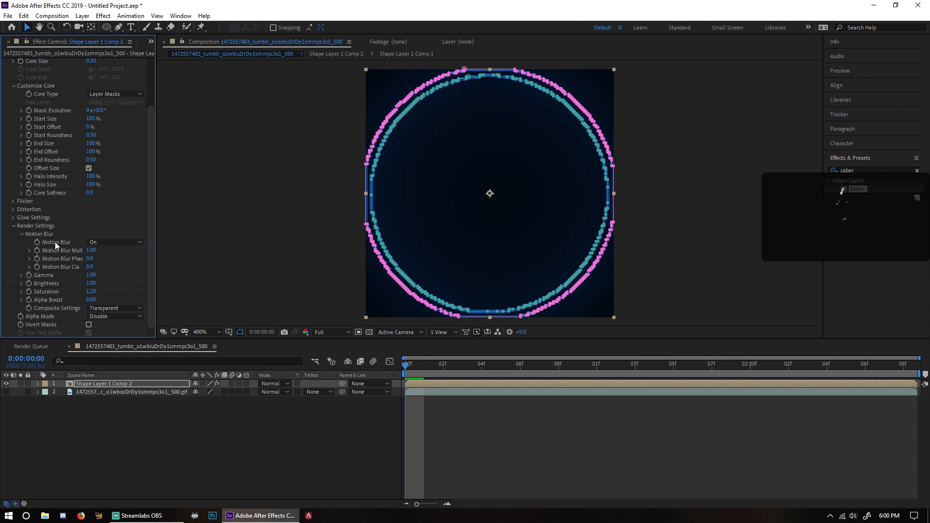
{"action": "scroll", "coordinate": [54, 243], "scroll_direction": "up", "scroll_amount": 3}
{"action": "left_click", "coordinate": [213, 257]}
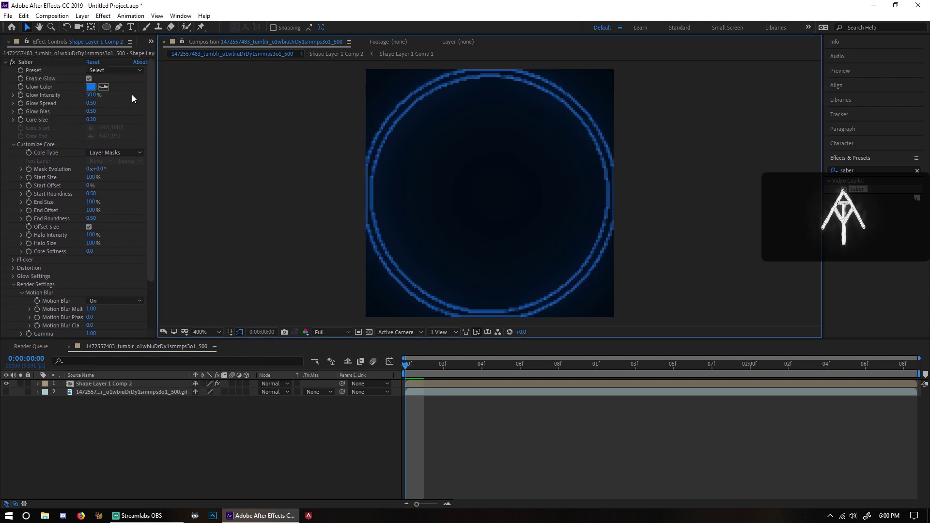
{"action": "left_click", "coordinate": [6, 391]}
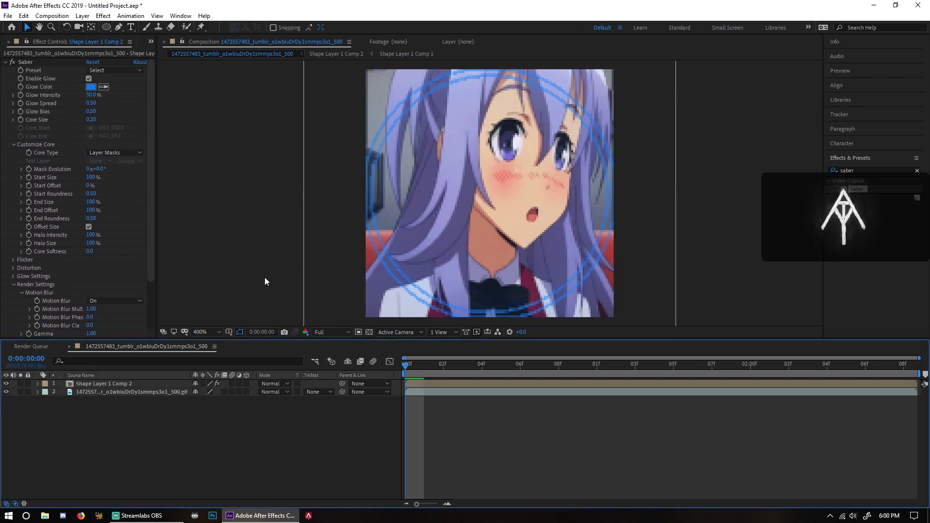
{"action": "left_click", "coordinate": [371, 332]}
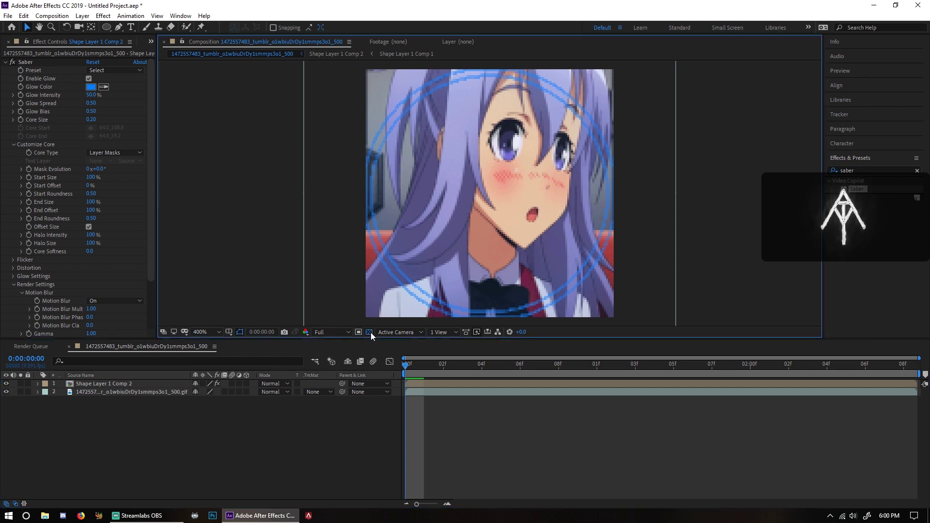
Step: Apply the Energize preset to the Saber effect, hide the mask outlines and move the playhead to frame 8
{"action": "left_click", "coordinate": [104, 70]}
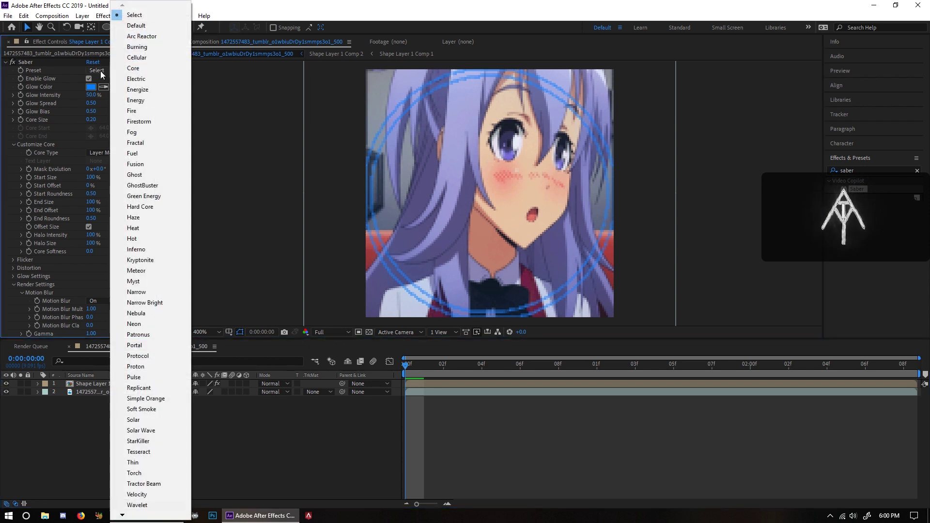
{"action": "left_click", "coordinate": [150, 90]}
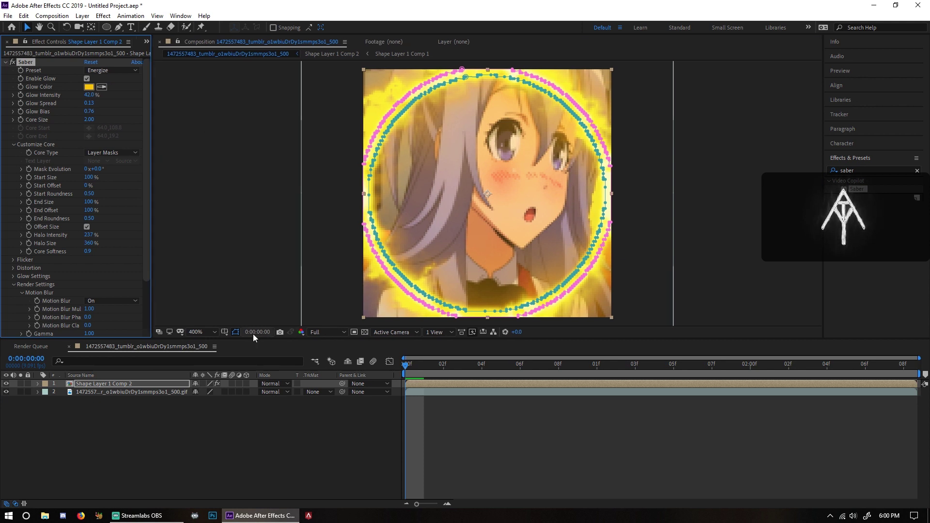
{"action": "left_click", "coordinate": [235, 332]}
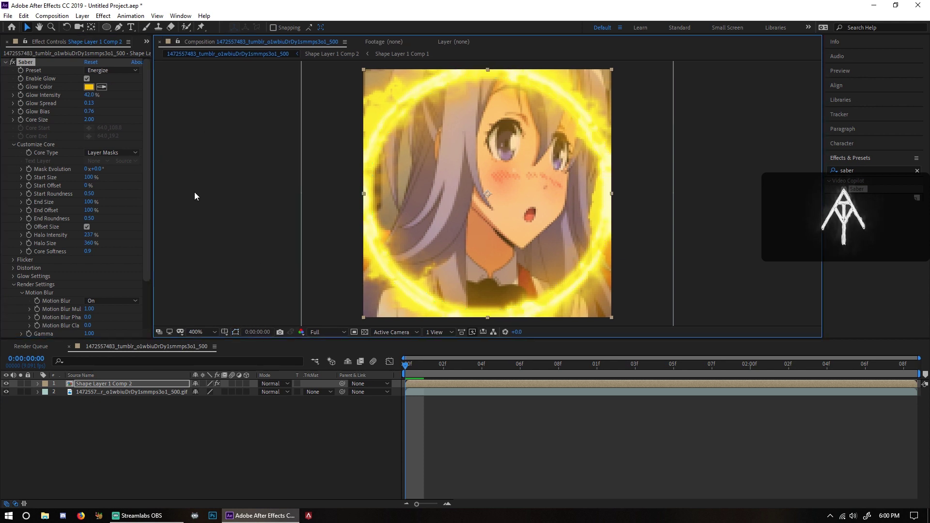
{"action": "left_click", "coordinate": [176, 203]}
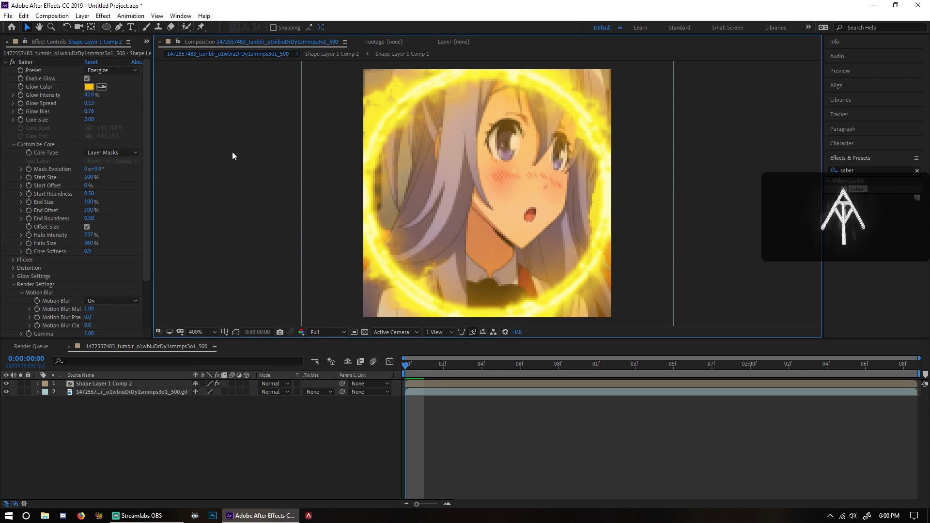
{"action": "scroll", "coordinate": [72, 209], "scroll_direction": "down", "scroll_amount": 1}
{"action": "scroll", "coordinate": [77, 209], "scroll_direction": "up", "scroll_amount": 1}
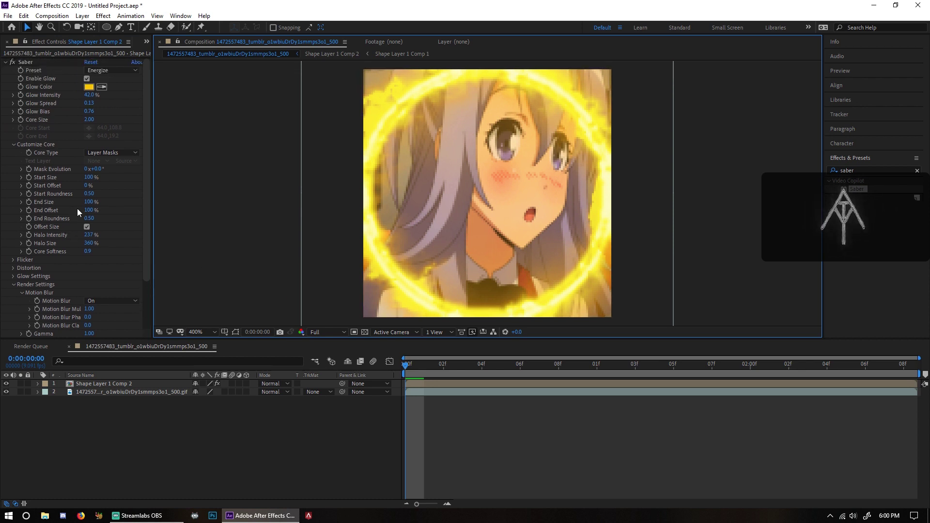
{"action": "left_click_drag", "start_coordinate": [414, 358], "coordinate": [576, 373]}
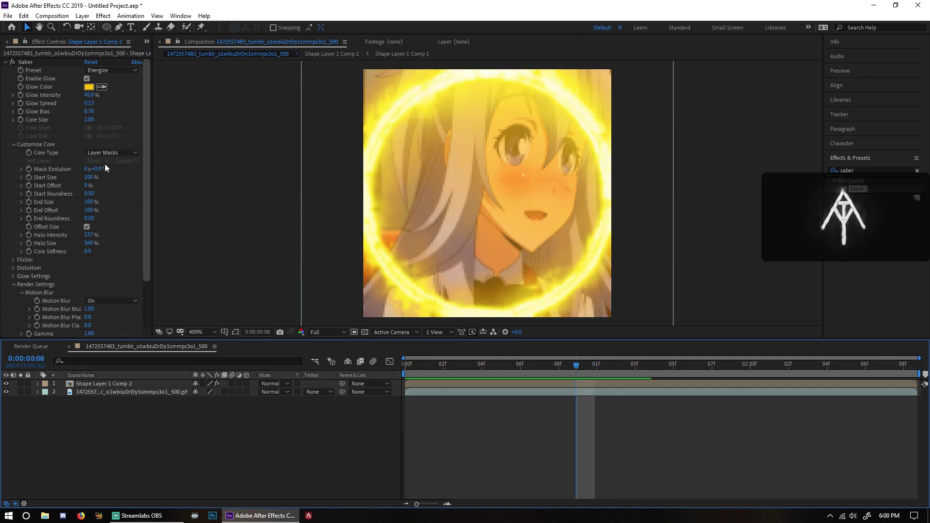
Step: Change the Saber glow color to purple 7D29DE, starting from a tone sampled in the picture
{"action": "left_click", "coordinate": [92, 86]}
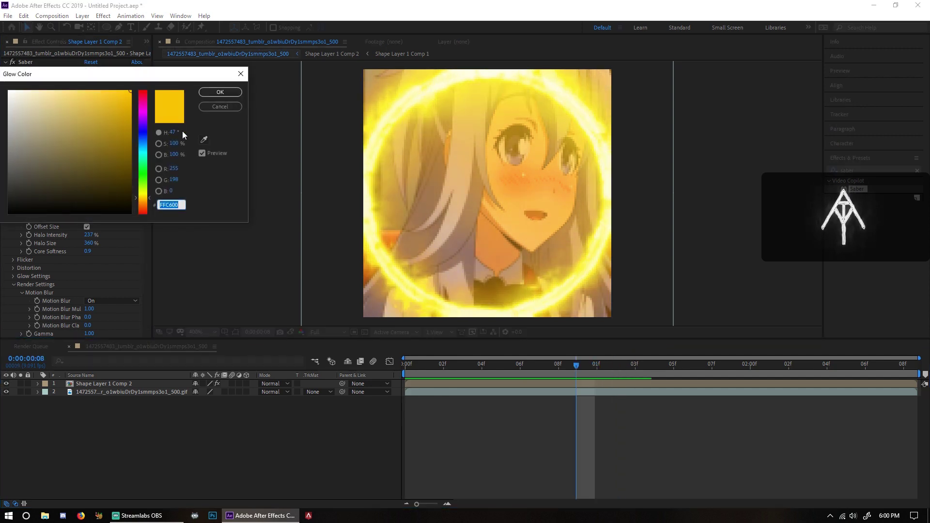
{"action": "left_click", "coordinate": [241, 75]}
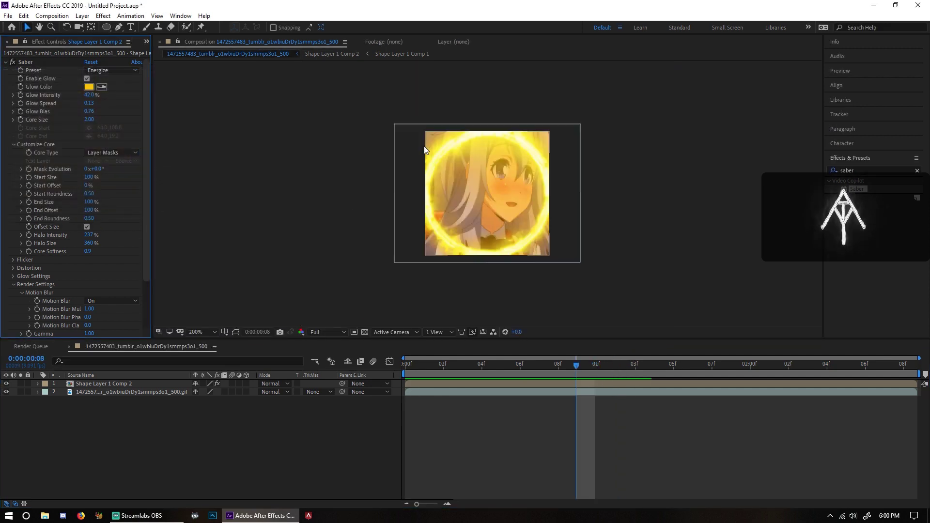
{"action": "left_click", "coordinate": [425, 147]}
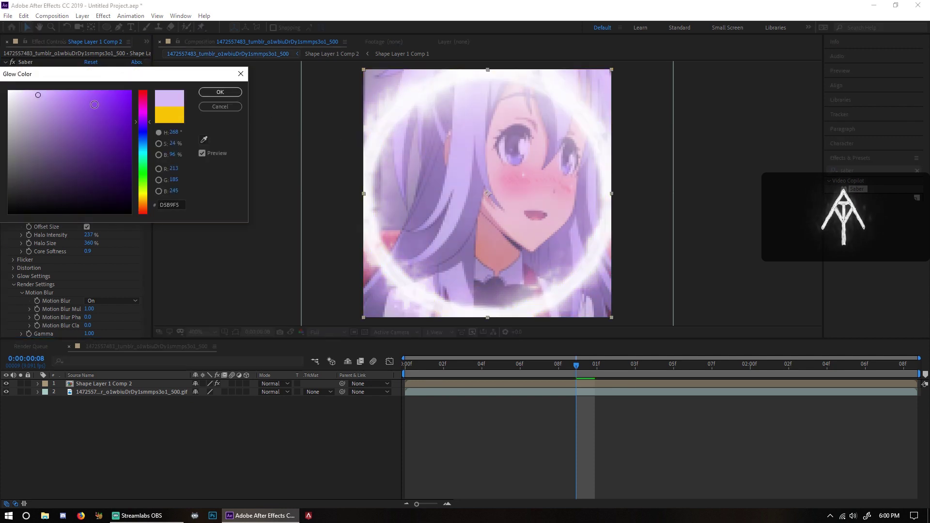
{"action": "left_click_drag", "start_coordinate": [95, 104], "coordinate": [105, 108]}
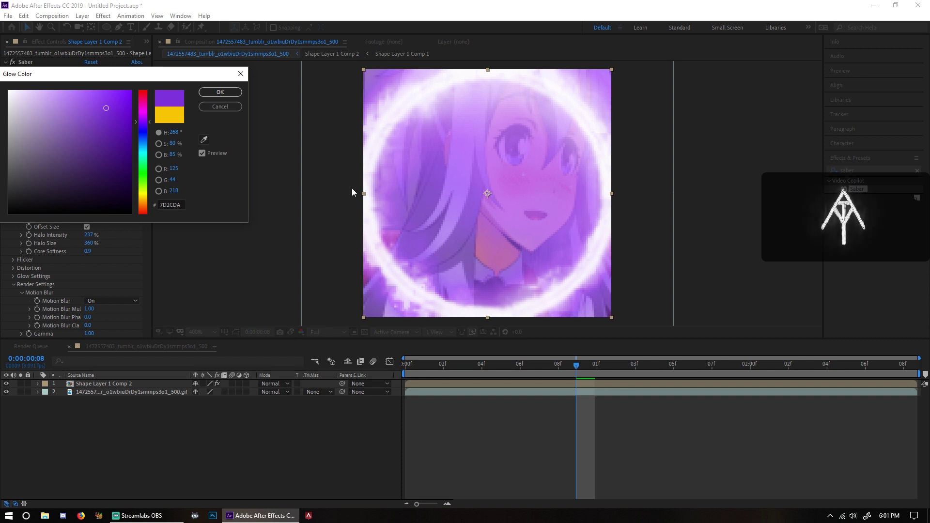
{"action": "left_click", "coordinate": [217, 94]}
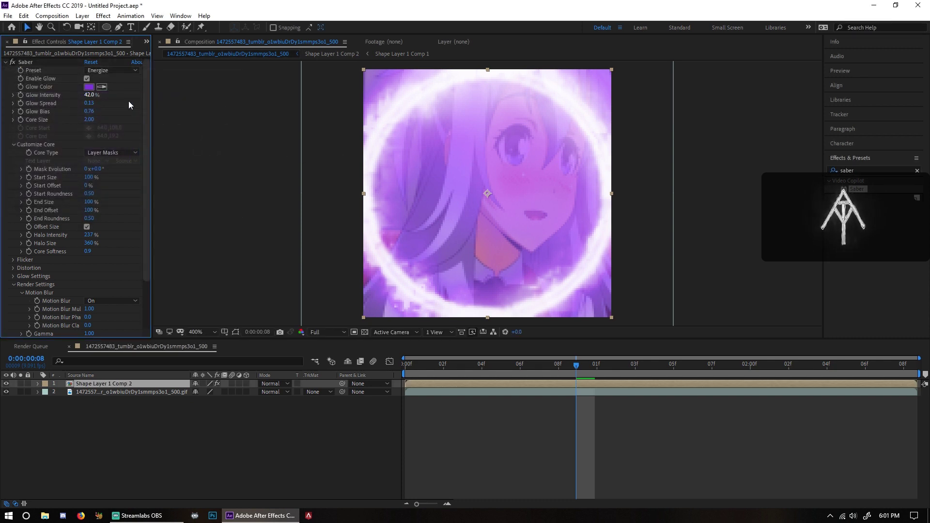
{"action": "left_click", "coordinate": [88, 86]}
{"action": "left_click", "coordinate": [27, 104]}
{"action": "left_click", "coordinate": [93, 111]}
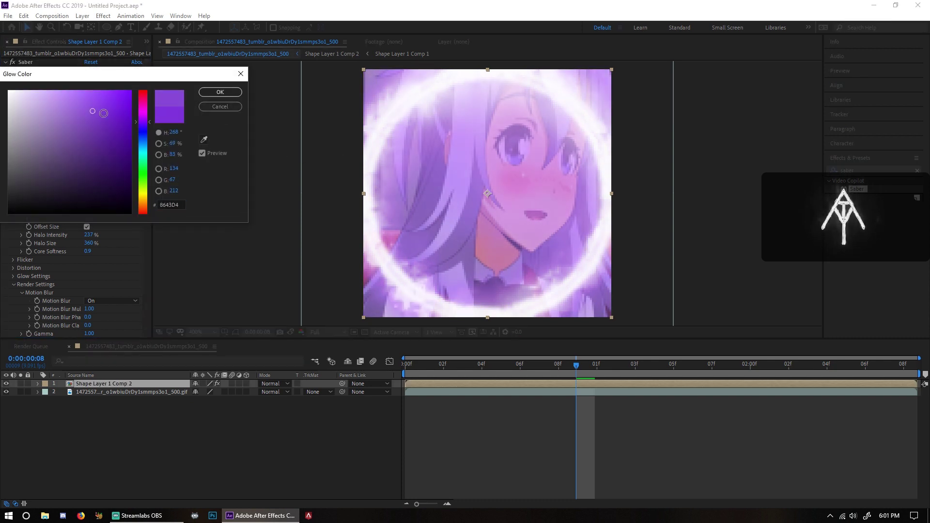
{"action": "mouse_move", "coordinate": [103, 112]}
{"action": "left_mouse_down"}
{"action": "mouse_move", "coordinate": [123, 108]}
{"action": "mouse_move", "coordinate": [98, 100]}
{"action": "mouse_move", "coordinate": [109, 106]}
{"action": "left_mouse_up"}
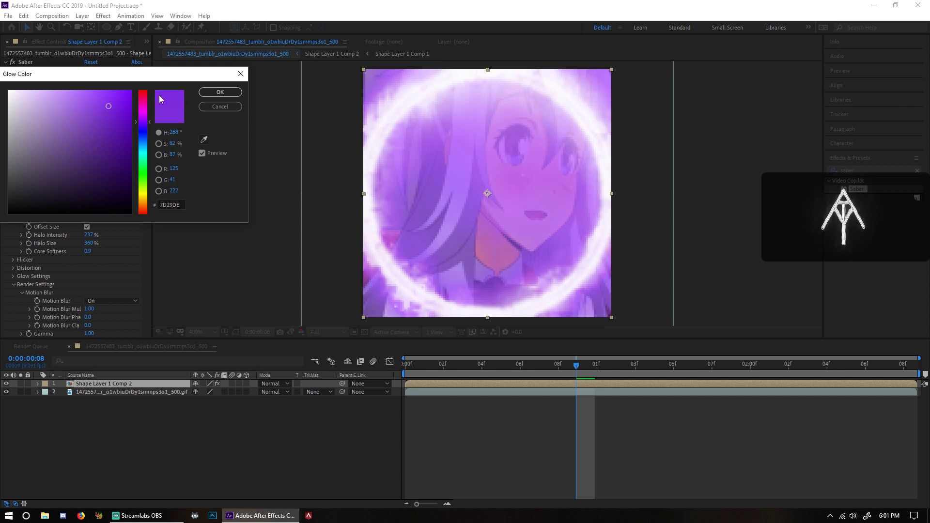
{"action": "left_click", "coordinate": [219, 92]}
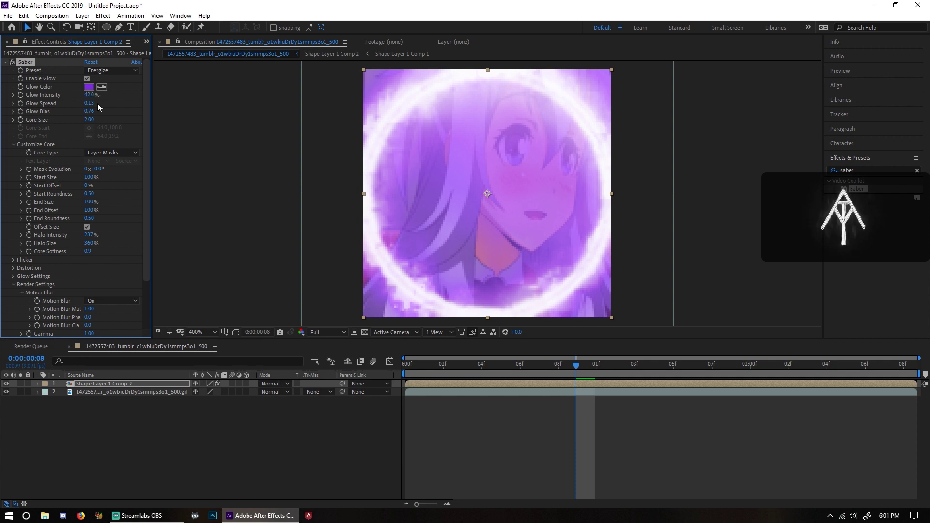
Step: Set the Saber glow intensity to 18%, the glow spread to 0.11 and the glow bias to 0.09
{"action": "left_click_drag", "start_coordinate": [92, 99], "coordinate": [57, 107]}
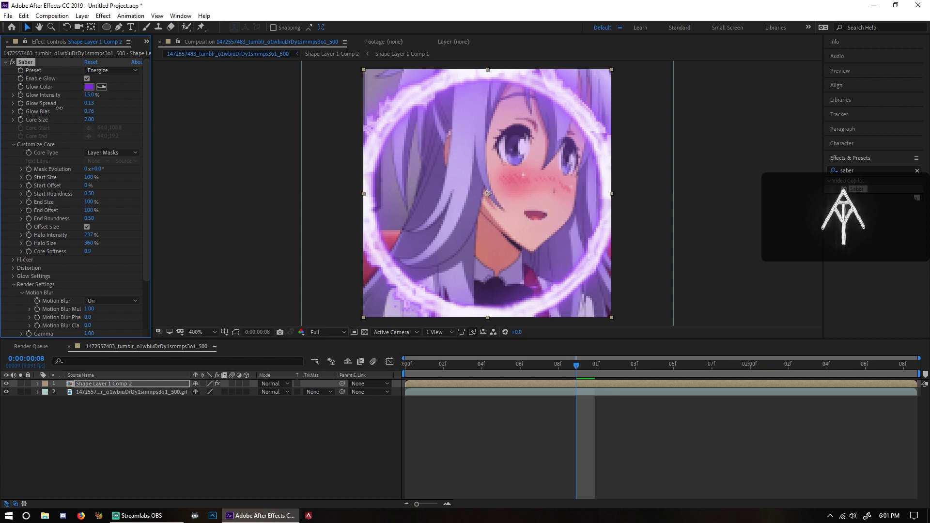
{"action": "left_click_drag", "start_coordinate": [59, 108], "coordinate": [60, 108]}
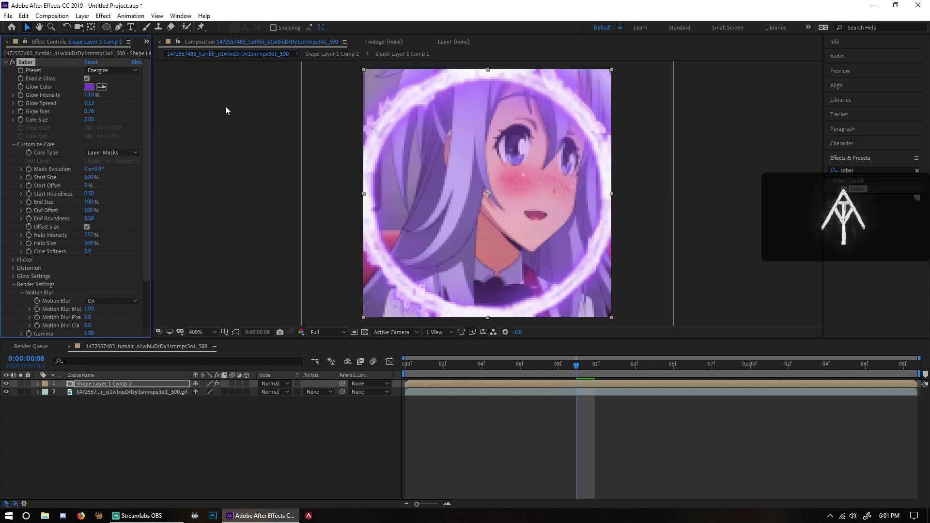
{"action": "left_click_drag", "start_coordinate": [90, 106], "coordinate": [64, 116]}
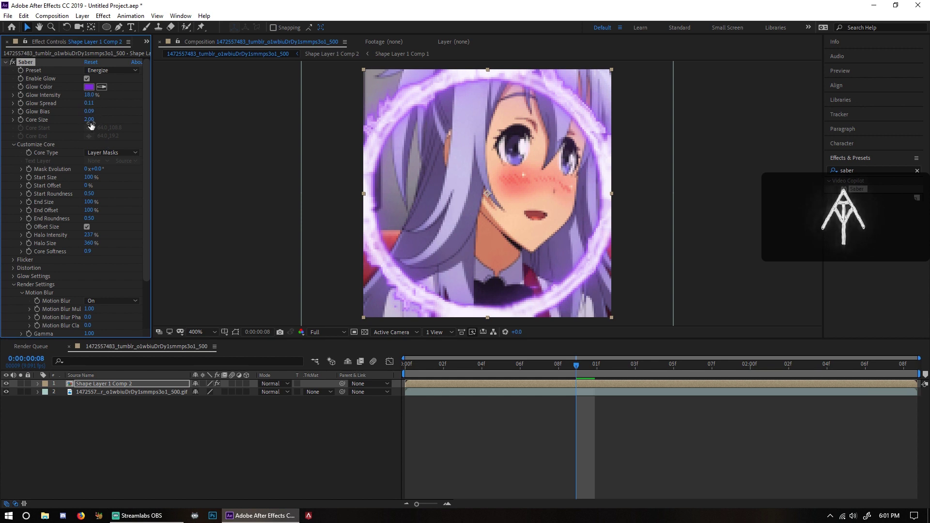
Step: Set the Saber core size to 2.5 and check the ring at 0:00:01:00
{"action": "left_click_drag", "start_coordinate": [91, 125], "coordinate": [88, 123]}
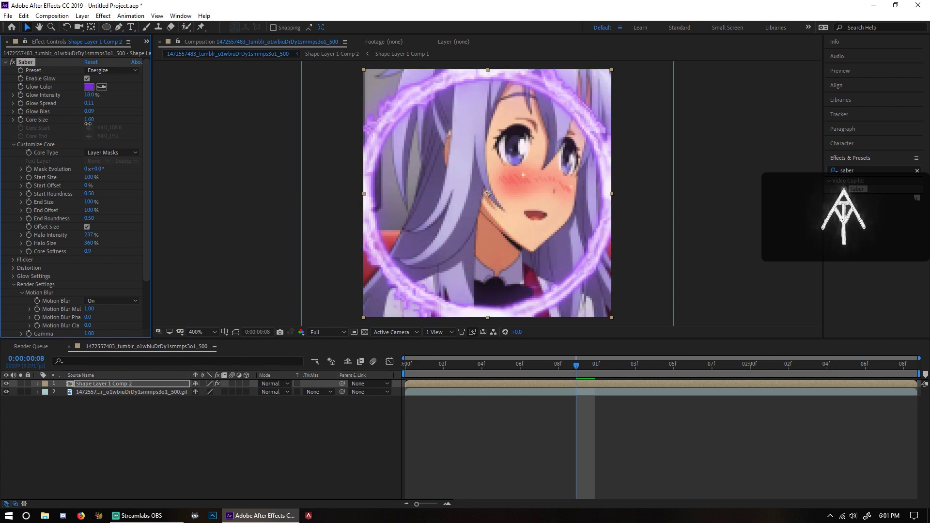
{"action": "left_click", "coordinate": [87, 119]}
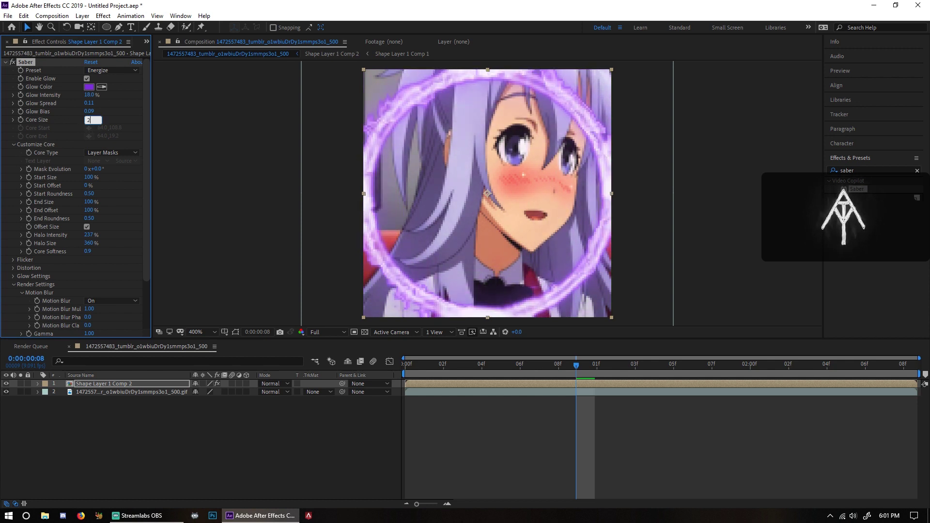
{"action": "type", "text": "2"}
{"action": "key", "text": "Return"}
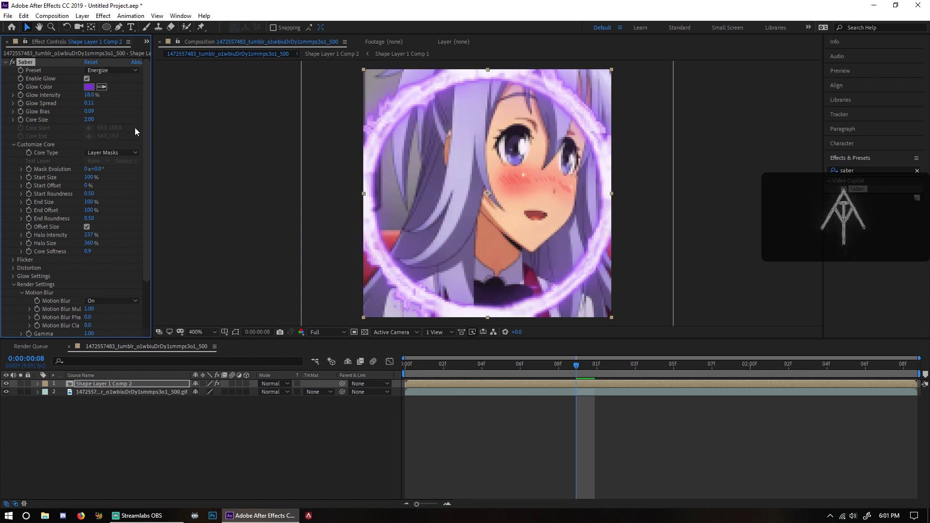
{"action": "left_click_drag", "start_coordinate": [87, 119], "coordinate": [120, 145]}
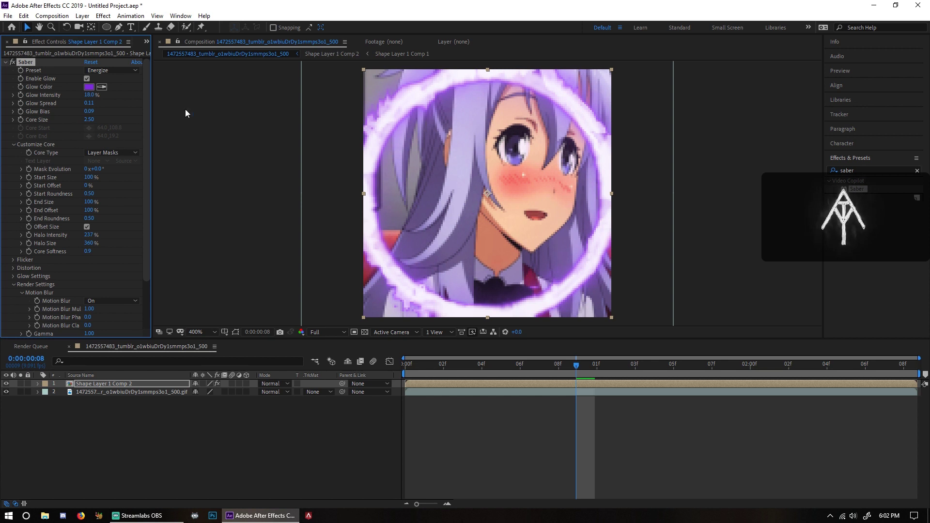
{"action": "left_click", "coordinate": [596, 364]}
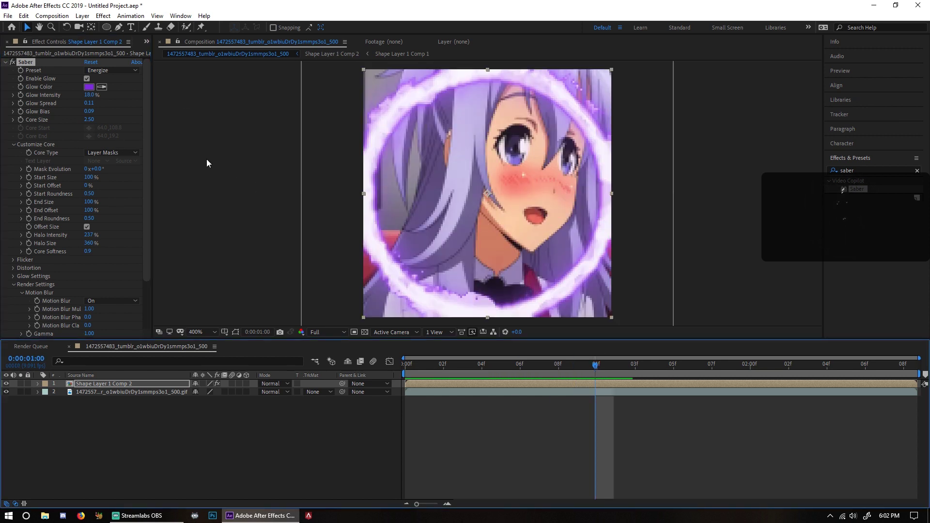
Step: Turn off Invert for the Saber glow distortion, turn on Invert for the core distortion, and preview the ring over several frames
{"action": "scroll", "coordinate": [58, 182], "scroll_direction": "down", "scroll_amount": 3}
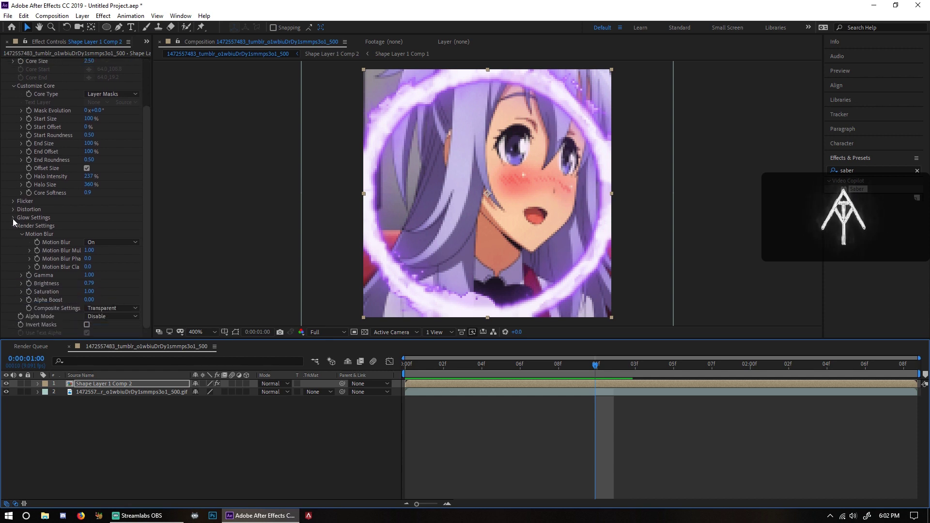
{"action": "left_click", "coordinate": [13, 218]}
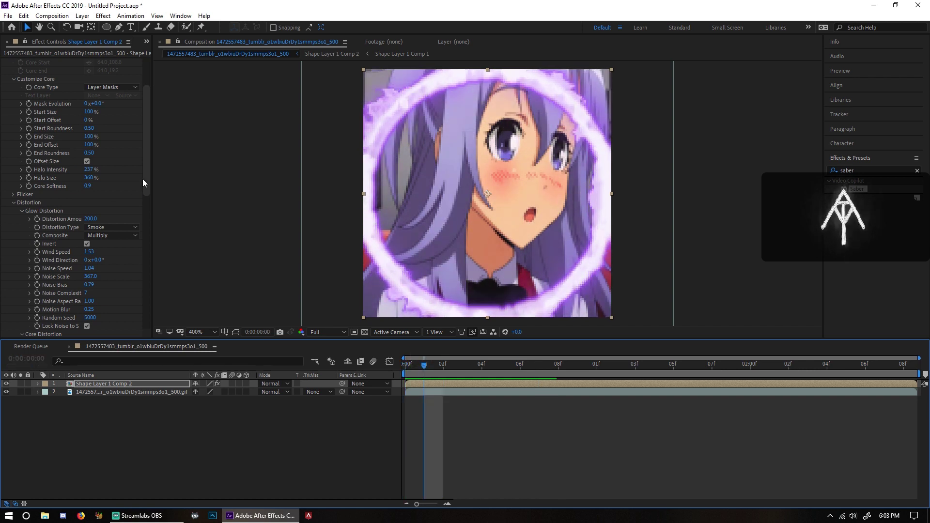
{"action": "scroll", "coordinate": [148, 202], "scroll_direction": "down", "scroll_amount": 5}
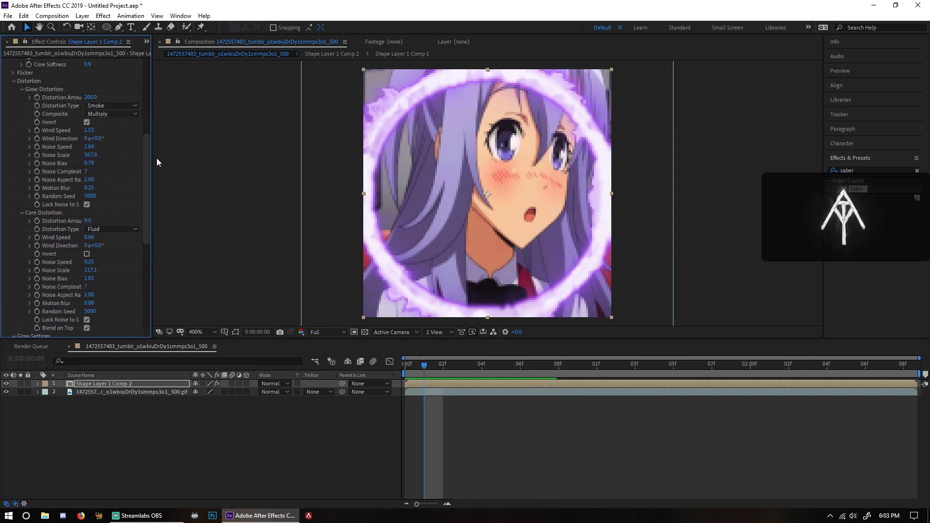
{"action": "left_click", "coordinate": [87, 122]}
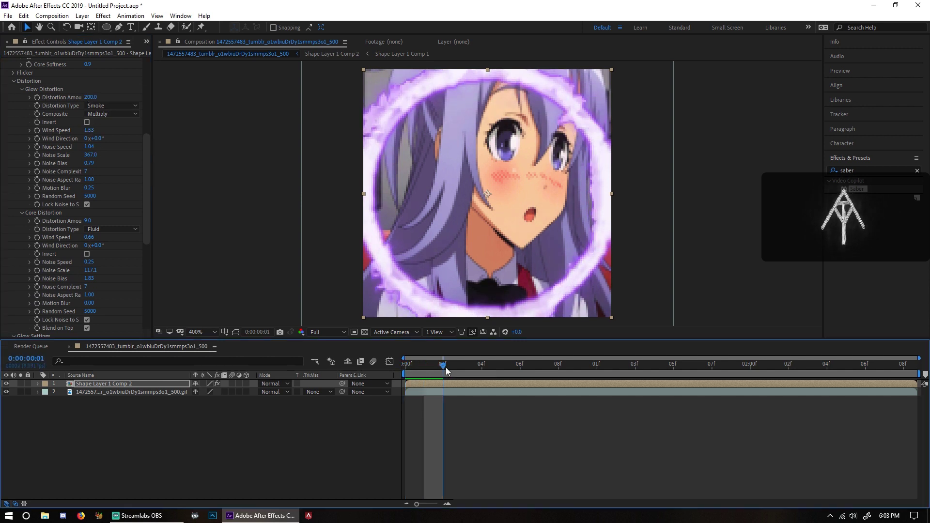
{"action": "key", "text": "space"}
{"action": "scroll", "coordinate": [104, 178], "scroll_direction": "down", "scroll_amount": 1}
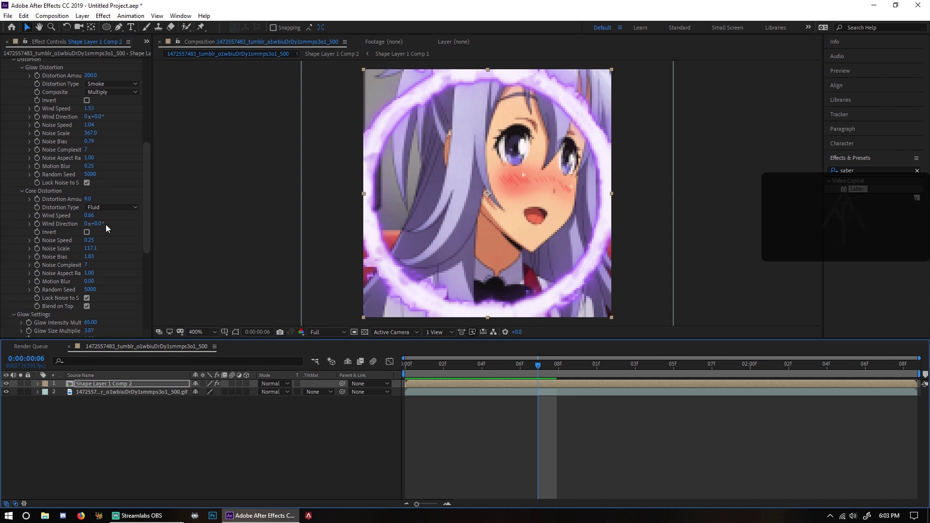
{"action": "left_click", "coordinate": [87, 232]}
{"action": "left_click_drag", "start_coordinate": [541, 365], "coordinate": [409, 368]}
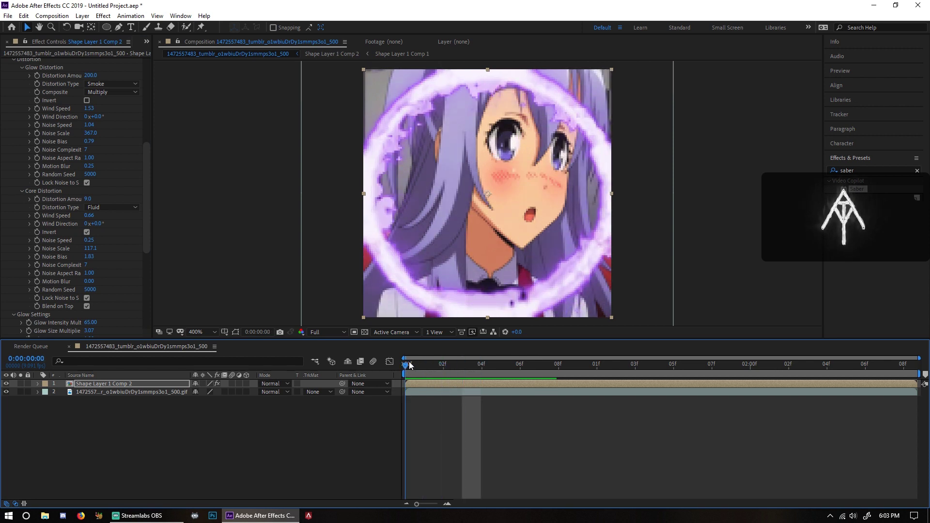
Step: Review the ring's playback, set the Saber glow intensity to 23% and the glow bias to 1.42, and preview the result
{"action": "key", "text": "space"}
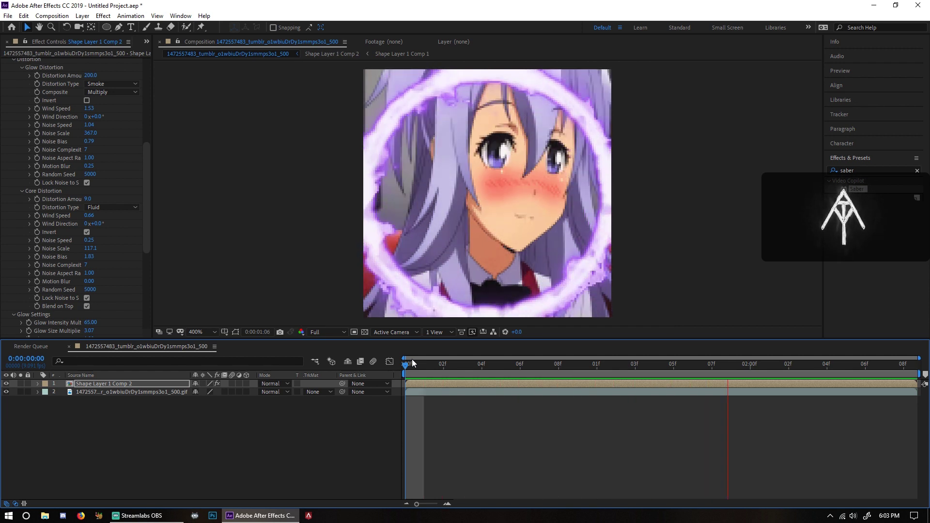
{"action": "key", "text": "space"}
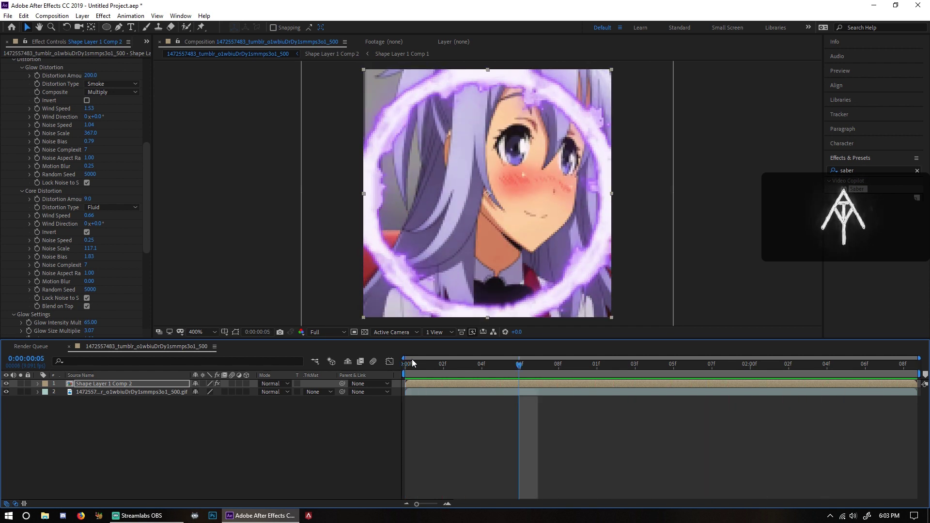
{"action": "scroll", "coordinate": [103, 220], "scroll_direction": "up", "scroll_amount": 3}
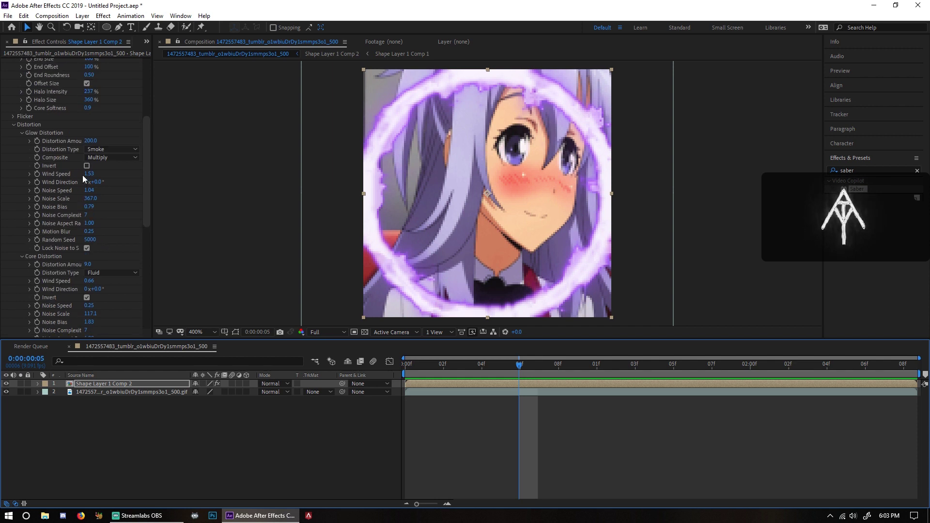
{"action": "scroll", "coordinate": [78, 175], "scroll_direction": "up", "scroll_amount": 3}
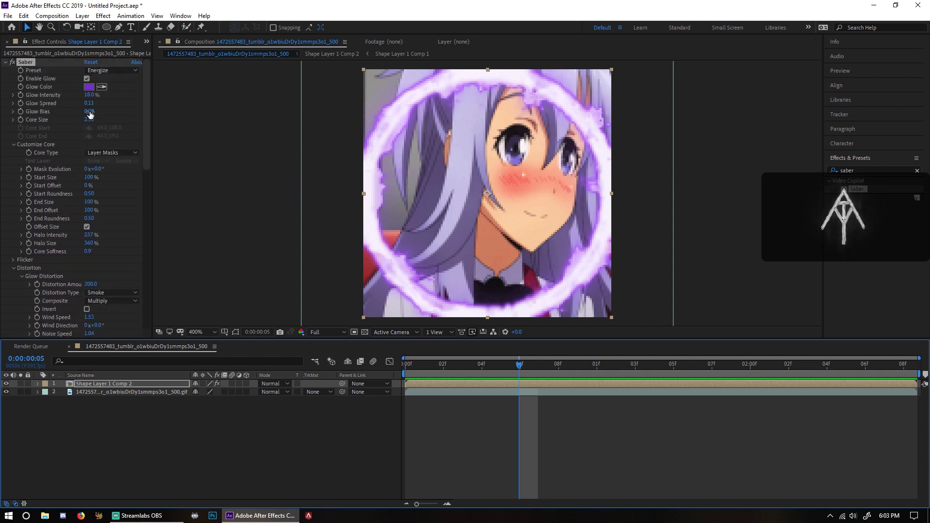
{"action": "left_click_drag", "start_coordinate": [91, 97], "coordinate": [250, 194]}
{"action": "mouse_move", "coordinate": [519, 364]}
{"action": "left_mouse_down"}
{"action": "mouse_move", "coordinate": [417, 358]}
{"action": "mouse_move", "coordinate": [553, 364]}
{"action": "mouse_move", "coordinate": [519, 363]}
{"action": "left_mouse_up"}
{"action": "left_click_drag", "start_coordinate": [88, 102], "coordinate": [94, 107]}
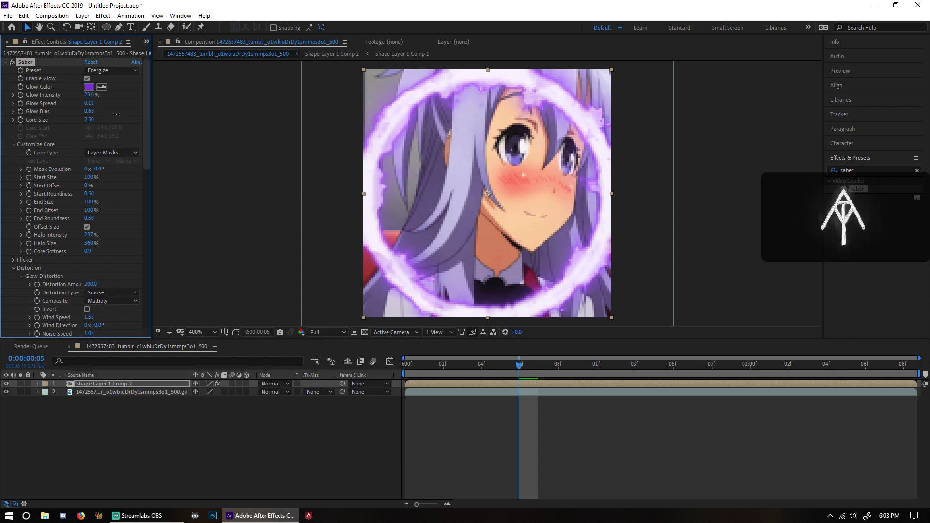
{"action": "left_click_drag", "start_coordinate": [88, 112], "coordinate": [237, 138]}
{"action": "left_click_drag", "start_coordinate": [517, 371], "coordinate": [609, 391]}
{"action": "key", "text": "space"}
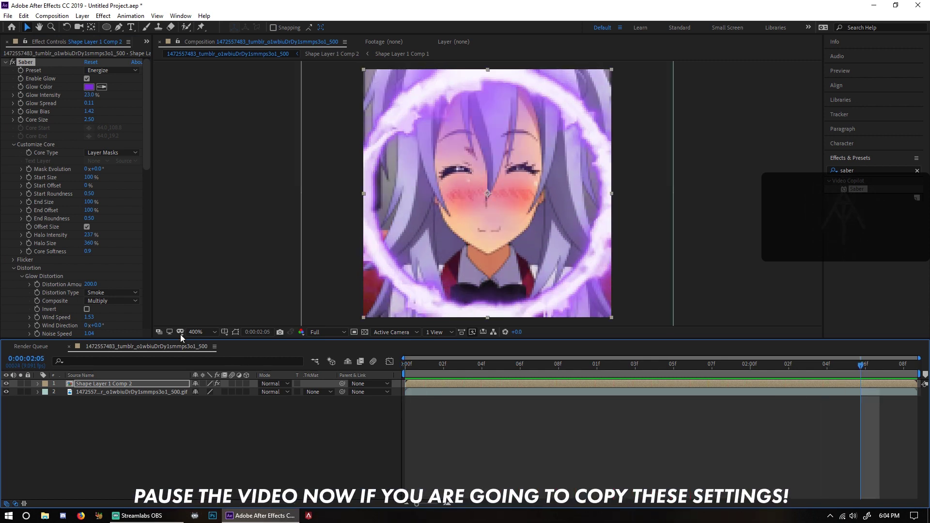
Step: Return to the first frame and review the ring's Saber settings
{"action": "scroll", "coordinate": [307, 237], "scroll_direction": "down", "scroll_amount": 1}
{"action": "scroll", "coordinate": [292, 240], "scroll_direction": "up", "scroll_amount": 1}
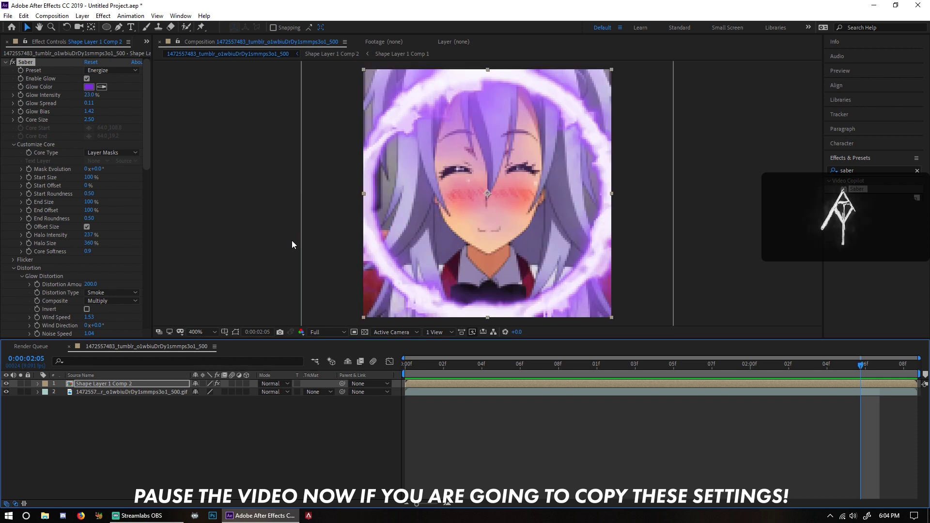
{"action": "left_click_drag", "start_coordinate": [860, 364], "coordinate": [404, 364]}
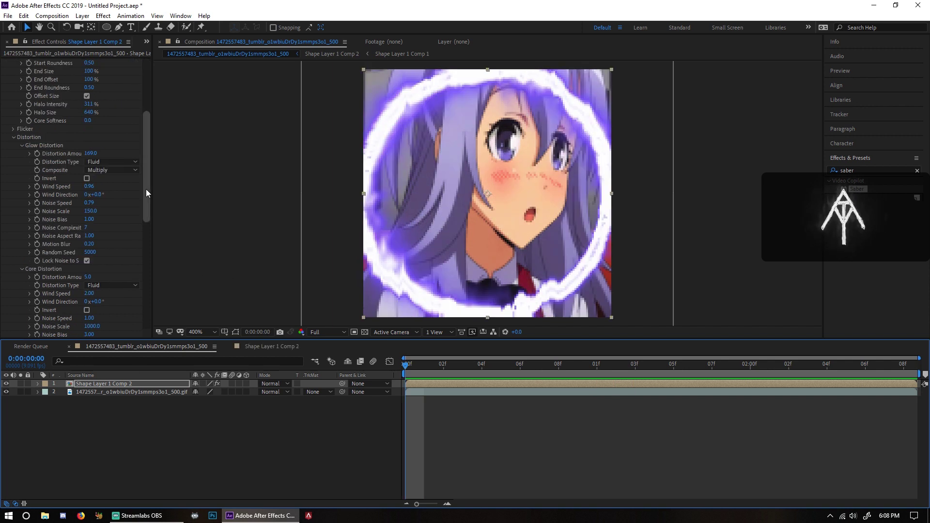
{"action": "left_click_drag", "start_coordinate": [146, 189], "coordinate": [140, 111]}
{"action": "left_click", "coordinate": [234, 140]}
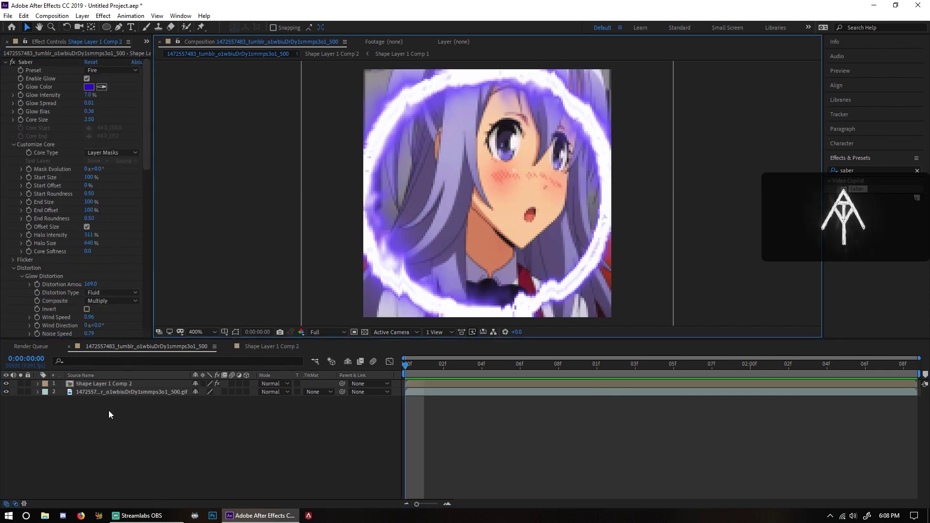
Step: Import AiM_Logo.png as footage from the Logos folder in Pictures
{"action": "key", "text": "ctrl+i"}
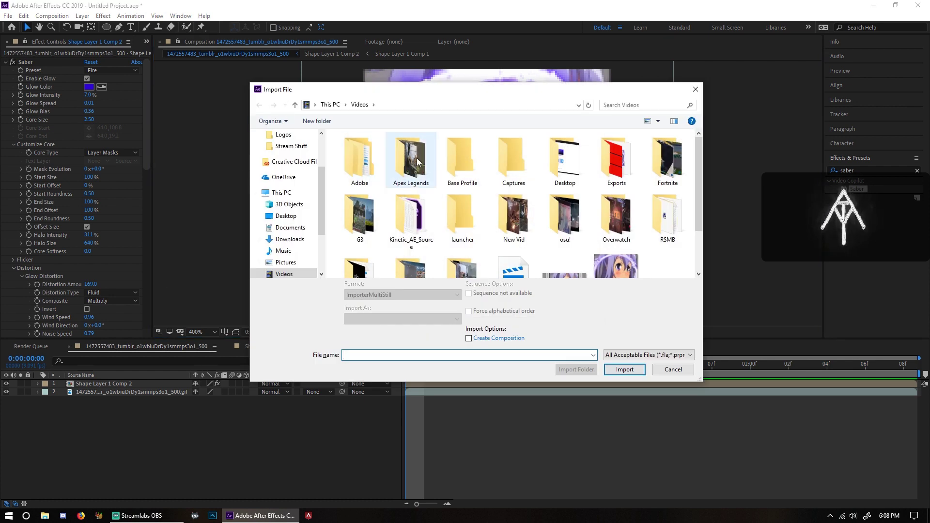
{"action": "scroll", "coordinate": [484, 174], "scroll_direction": "down", "scroll_amount": 1}
{"action": "scroll", "coordinate": [548, 175], "scroll_direction": "up", "scroll_amount": 1}
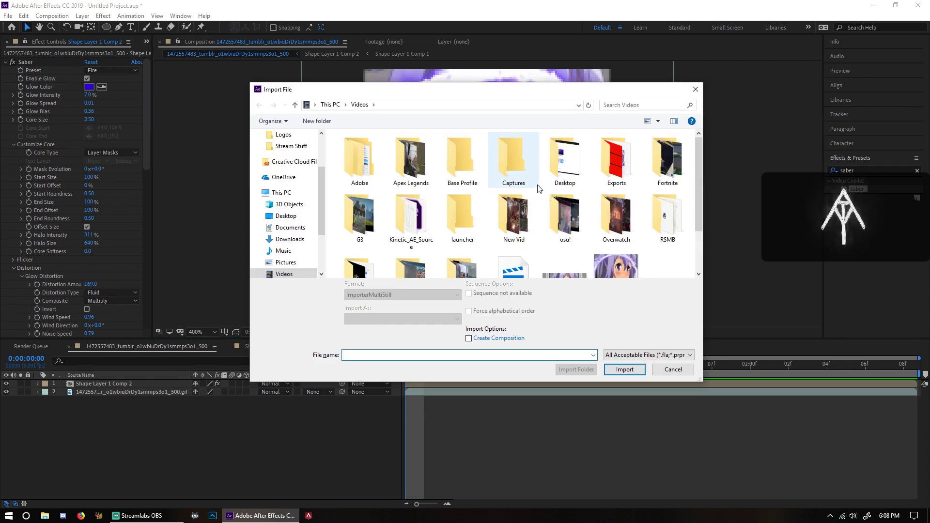
{"action": "scroll", "coordinate": [290, 223], "scroll_direction": "down", "scroll_amount": 1}
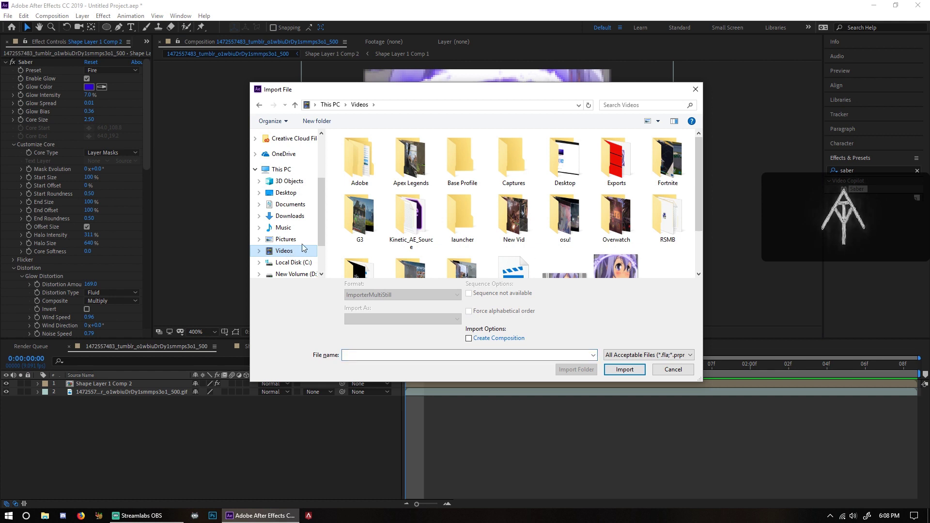
{"action": "scroll", "coordinate": [492, 176], "scroll_direction": "down", "scroll_amount": 1}
{"action": "scroll", "coordinate": [491, 176], "scroll_direction": "up", "scroll_amount": 1}
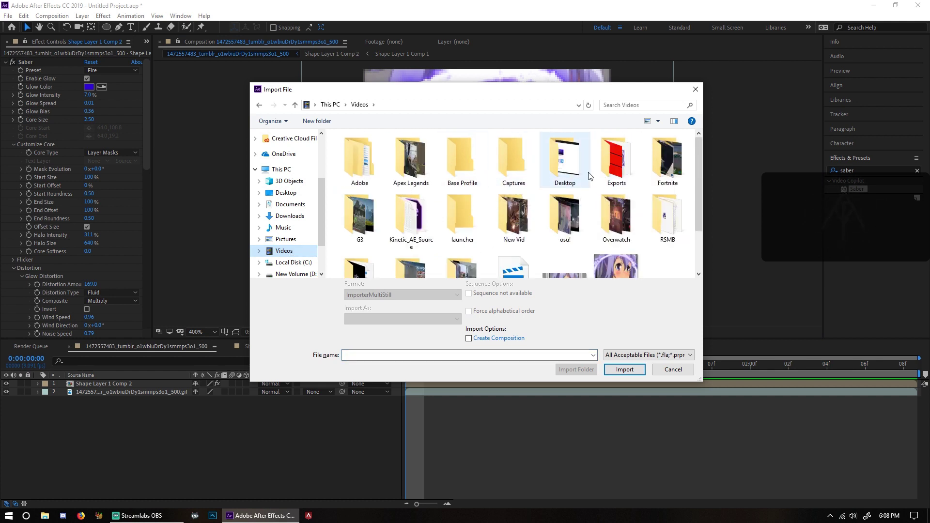
{"action": "double_click", "coordinate": [604, 163]}
{"action": "left_click", "coordinate": [359, 104]}
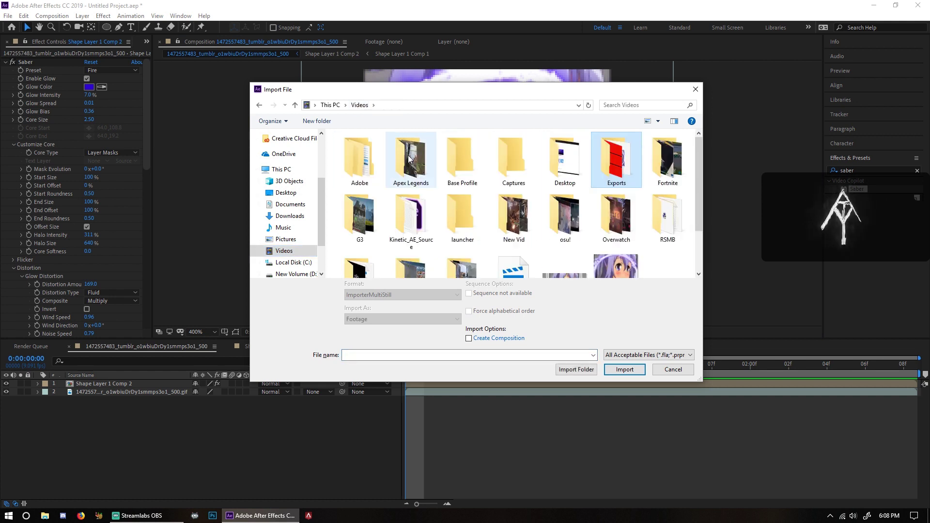
{"action": "scroll", "coordinate": [411, 160], "scroll_direction": "down", "scroll_amount": 1}
{"action": "left_click", "coordinate": [285, 239]}
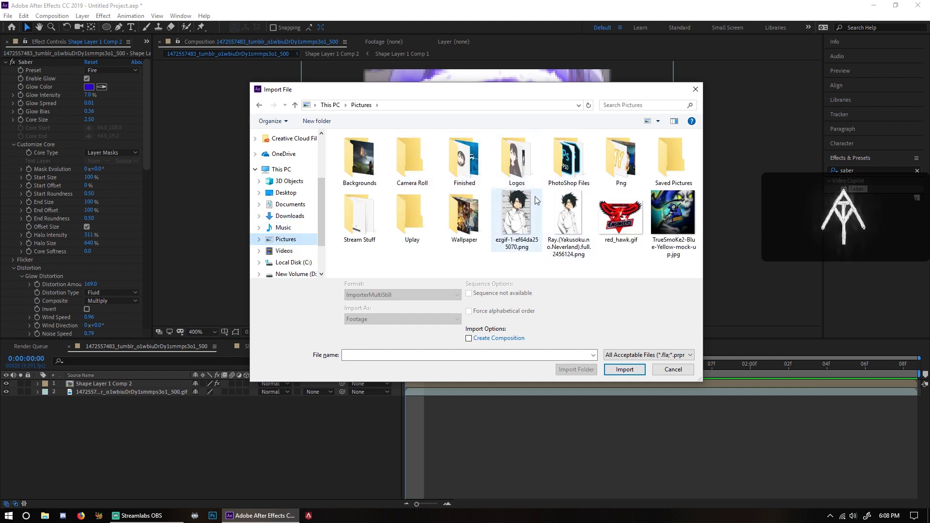
{"action": "double_click", "coordinate": [520, 165]}
{"action": "left_click", "coordinate": [411, 165]}
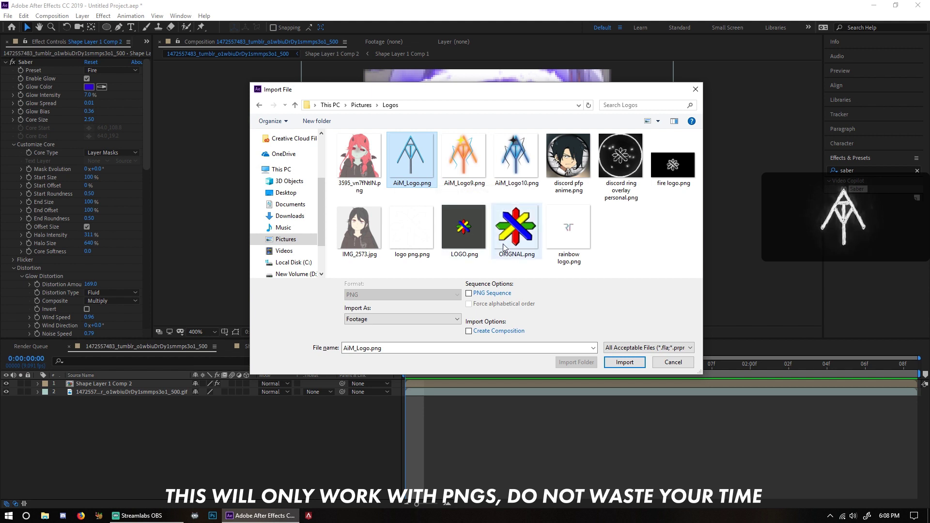
{"action": "left_click", "coordinate": [624, 362]}
Step: Add AiM_Logo.png to the main composition as the top layer and shift it slightly downward
{"action": "left_click_drag", "start_coordinate": [57, 161], "coordinate": [120, 382]}
{"action": "key", "text": "comma"}
{"action": "key", "text": "comma"}
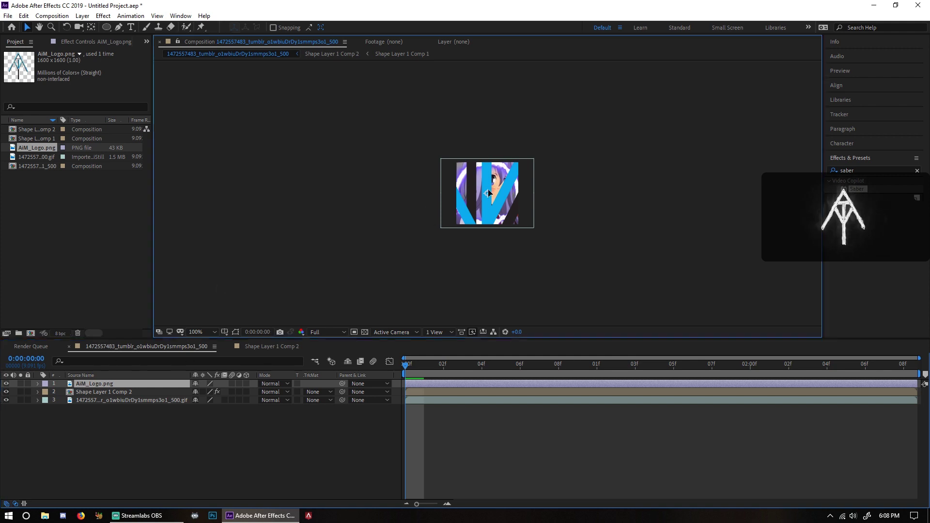
{"action": "left_click_drag", "start_coordinate": [477, 195], "coordinate": [477, 202]}
{"action": "key", "text": "ctrl+t"}
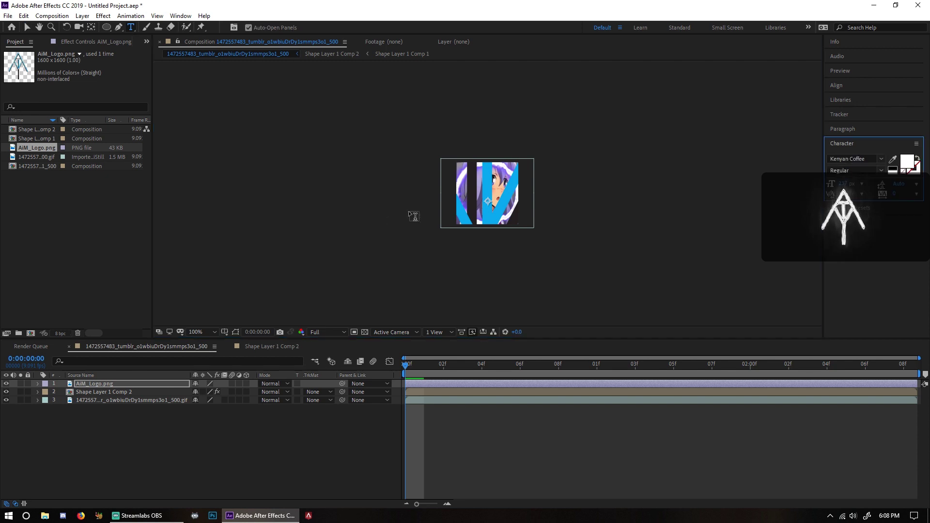
{"action": "left_click", "coordinate": [565, 216]}
{"action": "left_click", "coordinate": [141, 376]}
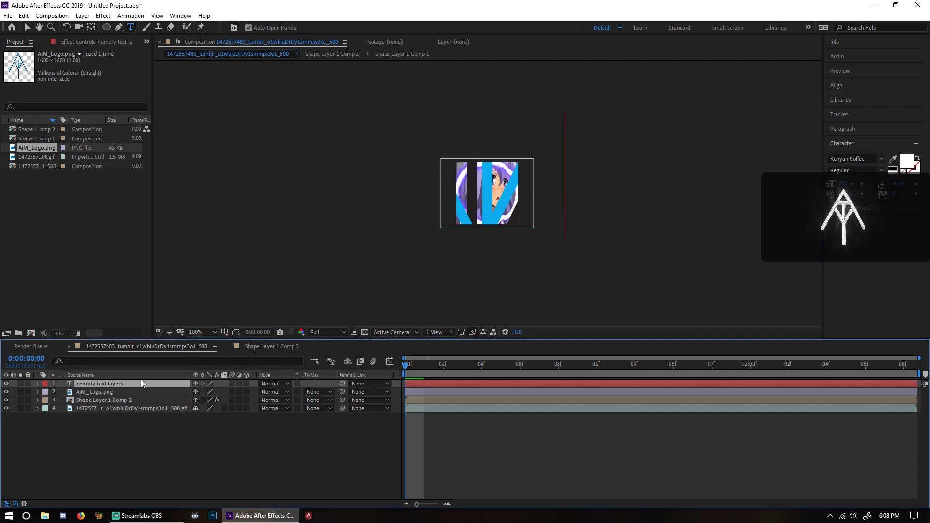
{"action": "key", "text": "Delete"}
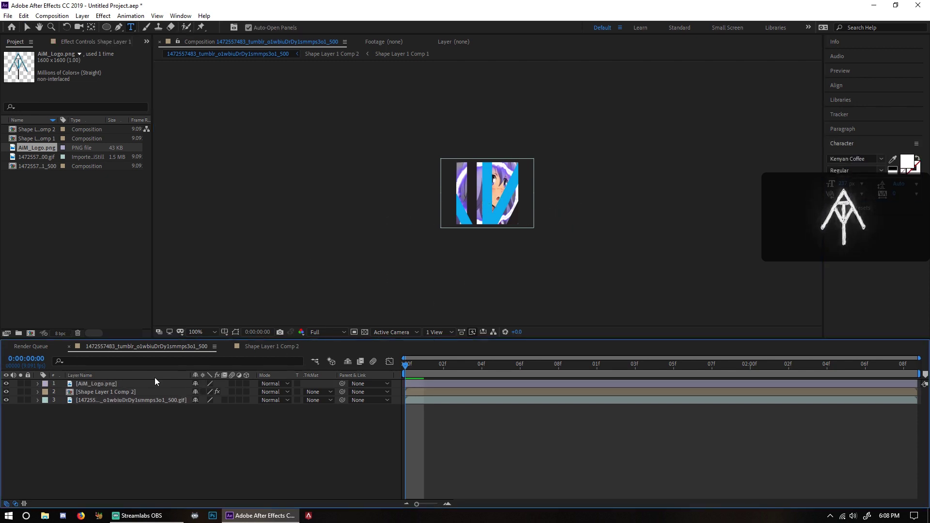
Step: Scale the oversized AiM_Logo.png layer down around its centre until it is close to the picture's size
{"action": "scroll", "coordinate": [476, 196], "scroll_direction": "down", "scroll_amount": 4}
{"action": "left_click", "coordinate": [118, 383]}
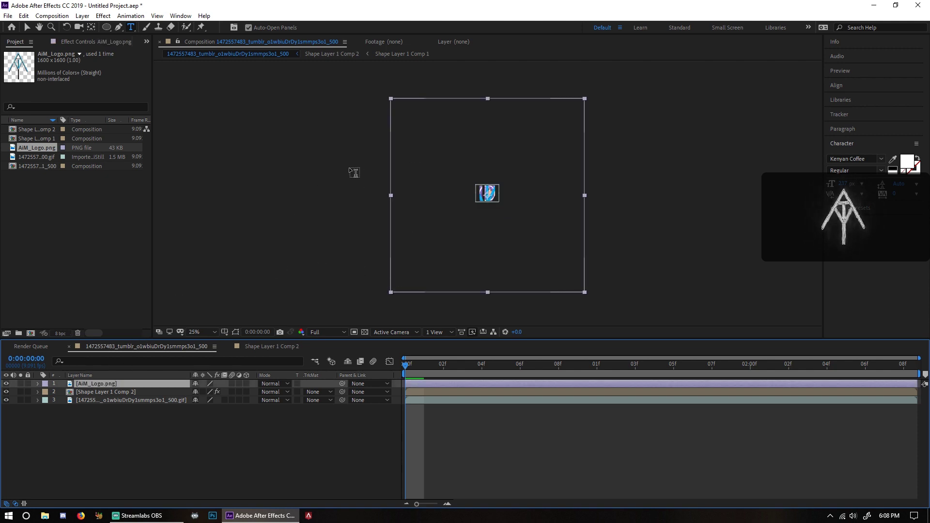
{"action": "left_click", "coordinate": [27, 28]}
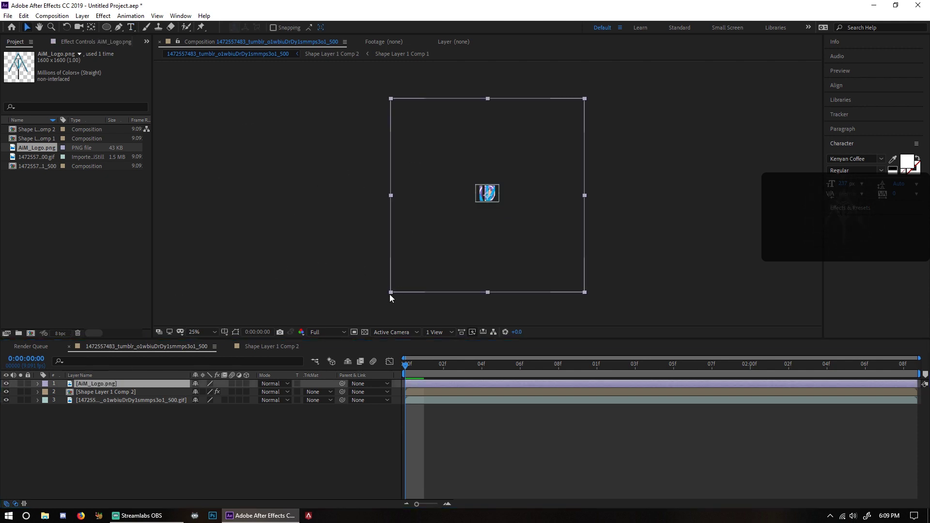
{"action": "left_click_drag", "start_coordinate": [390, 293], "coordinate": [507, 213]}
{"action": "key", "text": "period"}
{"action": "key", "text": "period"}
{"action": "key", "text": "period"}
{"action": "key", "text": "period"}
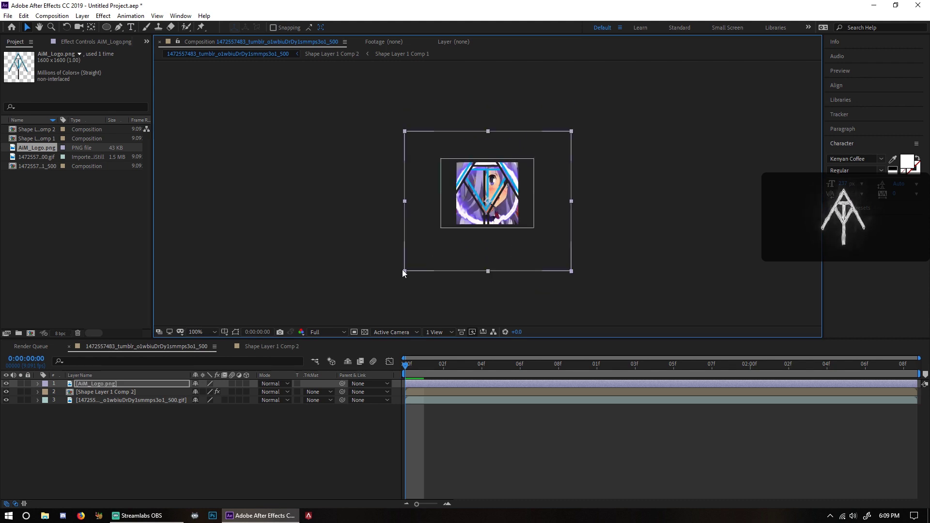
{"action": "left_click_drag", "start_coordinate": [401, 271], "coordinate": [447, 241]}
Step: Shrink the logo further to fit inside the ring, move it up, and adjust its width and height
{"action": "key", "text": "period"}
{"action": "key", "text": "period"}
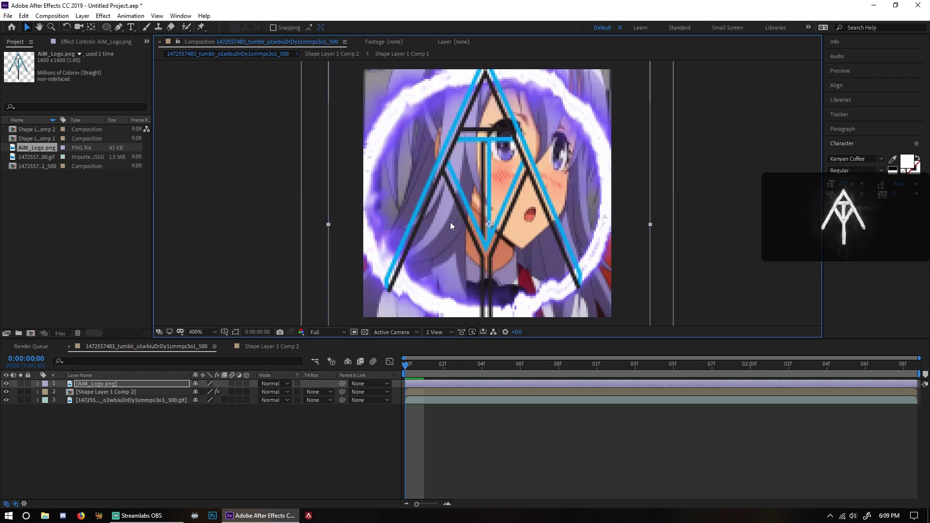
{"action": "key", "text": "comma"}
{"action": "left_click_drag", "start_coordinate": [568, 302], "coordinate": [554, 257]}
{"action": "left_click_drag", "start_coordinate": [499, 208], "coordinate": [500, 205]}
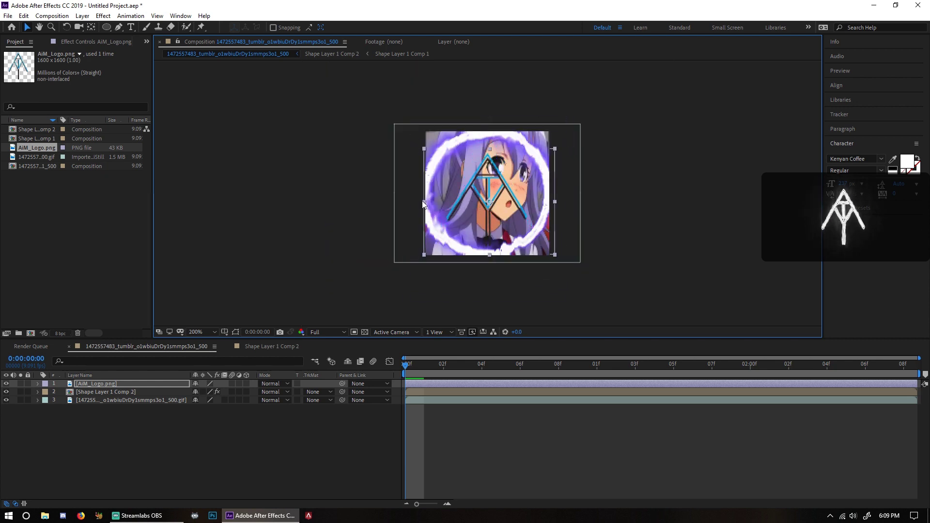
{"action": "left_click_drag", "start_coordinate": [423, 202], "coordinate": [417, 202]}
{"action": "left_click_drag", "start_coordinate": [490, 149], "coordinate": [490, 133]}
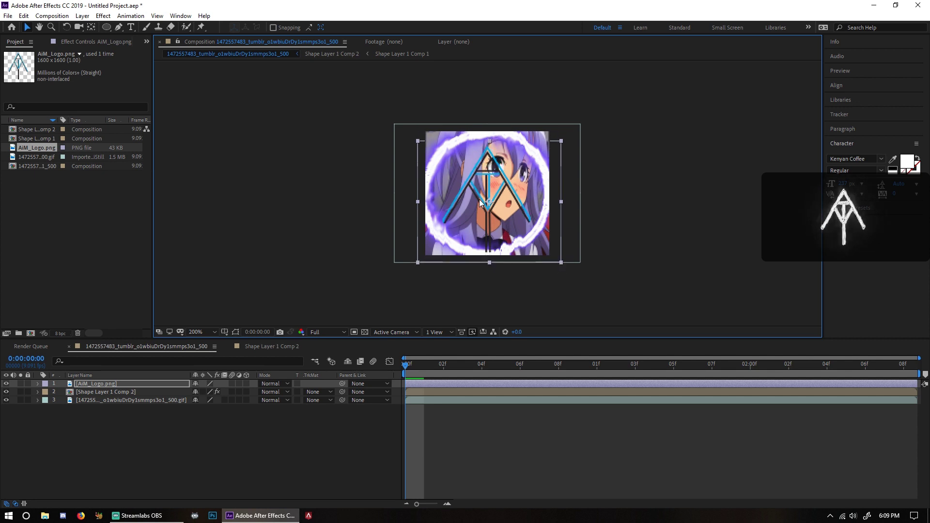
Step: Move the logo up to centre it in the ring and stretch it slightly in width and height
{"action": "key", "text": "period"}
{"action": "key", "text": "period"}
{"action": "left_click_drag", "start_coordinate": [465, 189], "coordinate": [467, 178]}
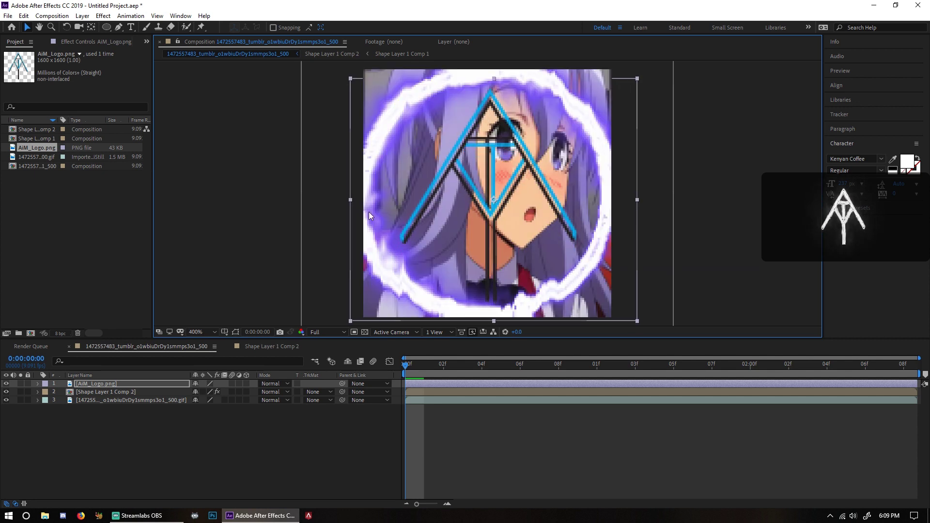
{"action": "left_click_drag", "start_coordinate": [350, 197], "coordinate": [345, 197]}
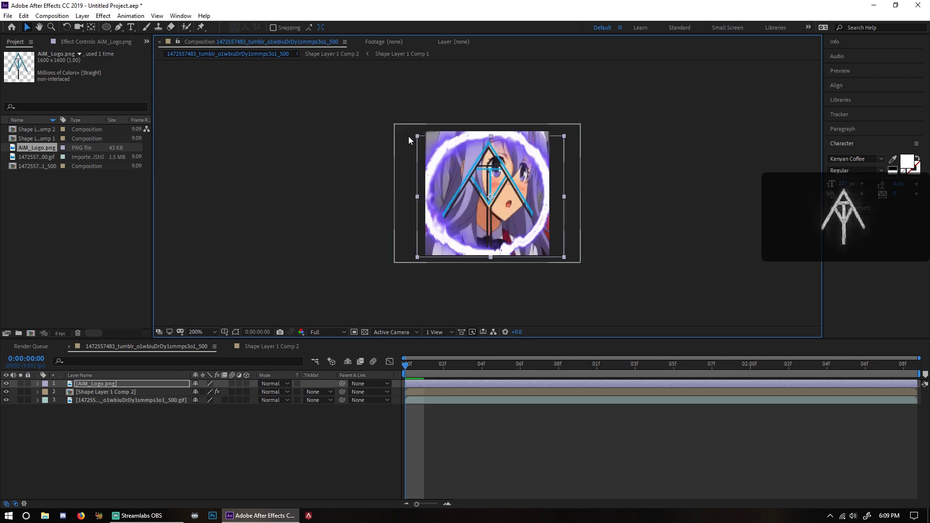
{"action": "left_click_drag", "start_coordinate": [347, 77], "coordinate": [348, 71]}
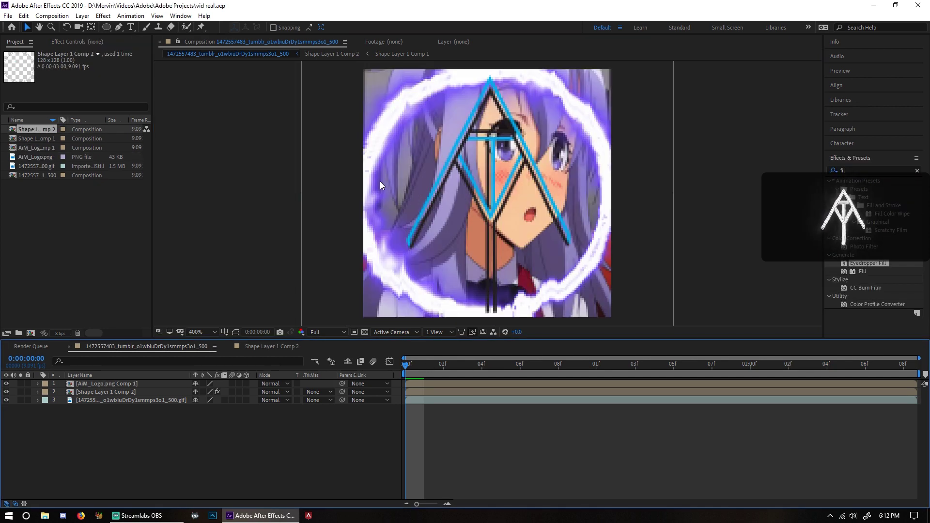
Step: Auto-trace the AiM_Logo.png Comp 1 layer on the current frame using the Alpha channel, 0.1 px tolerance and a 12% threshold
{"action": "left_click", "coordinate": [117, 383]}
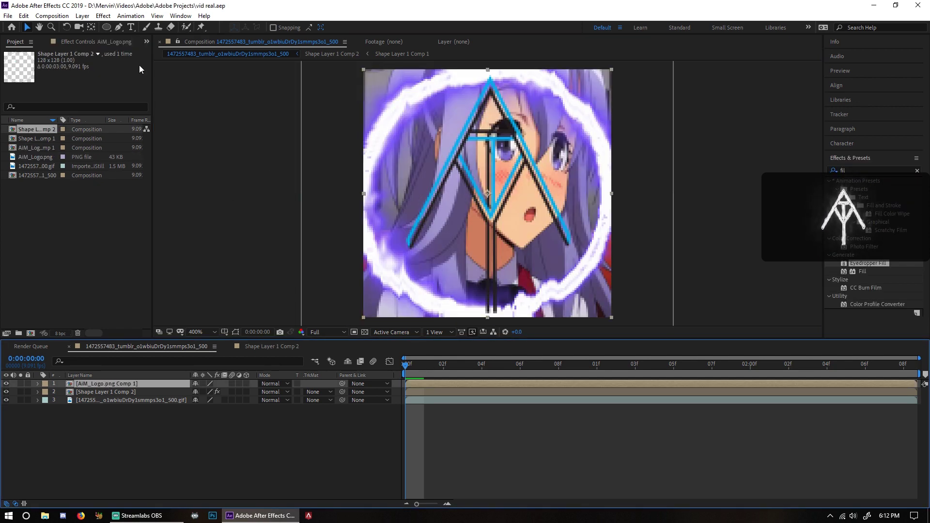
{"action": "left_click", "coordinate": [82, 16]}
{"action": "left_click", "coordinate": [100, 339]}
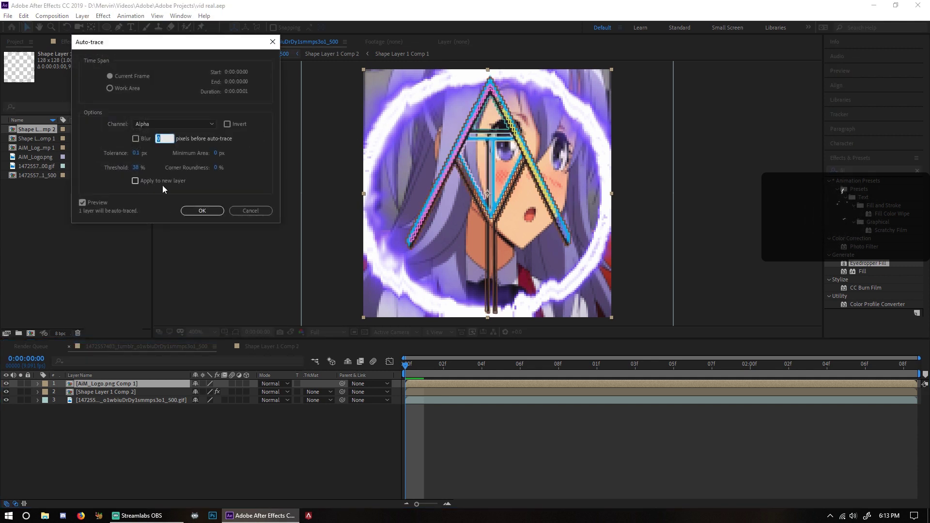
{"action": "left_click_drag", "start_coordinate": [136, 167], "coordinate": [187, 168]}
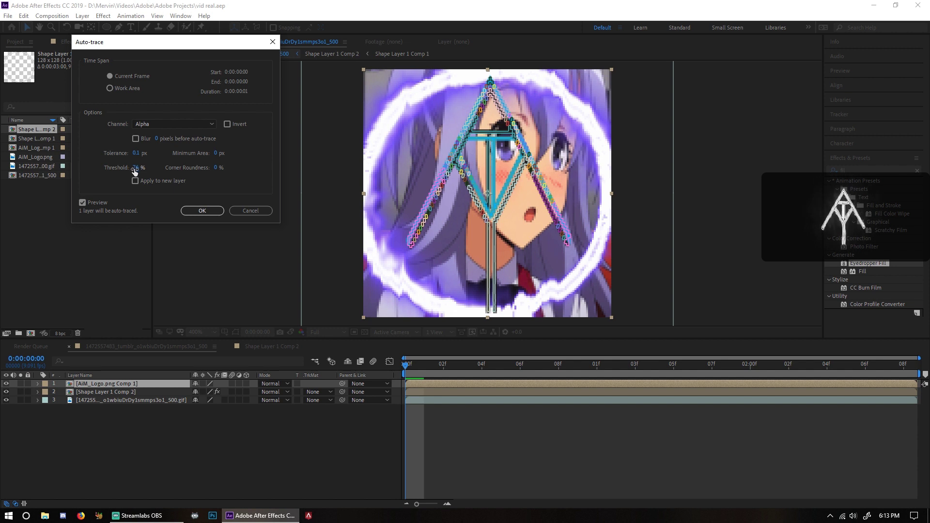
{"action": "left_click_drag", "start_coordinate": [134, 172], "coordinate": [138, 171]}
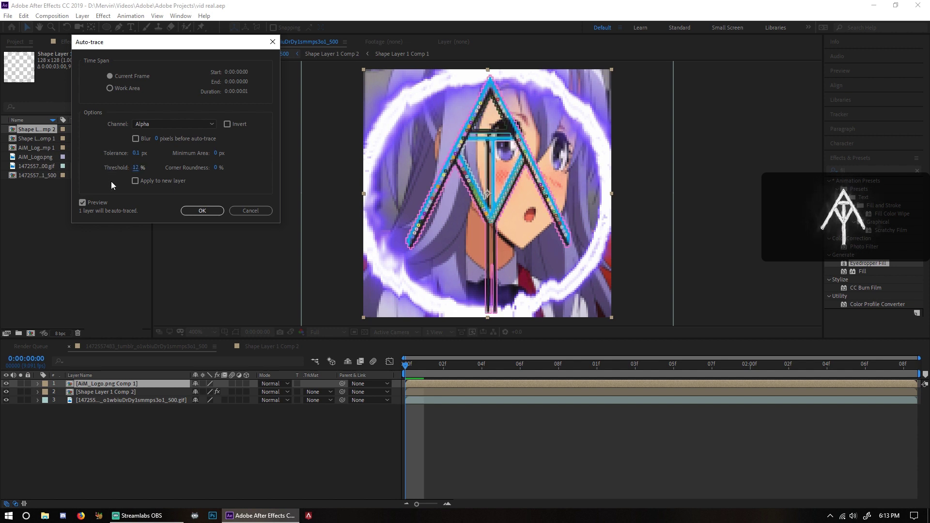
{"action": "left_click", "coordinate": [202, 211]}
Step: Find the Saber effect and apply it to the AiM_Logo.png Comp 1 layer
{"action": "type", "text": "saber"}
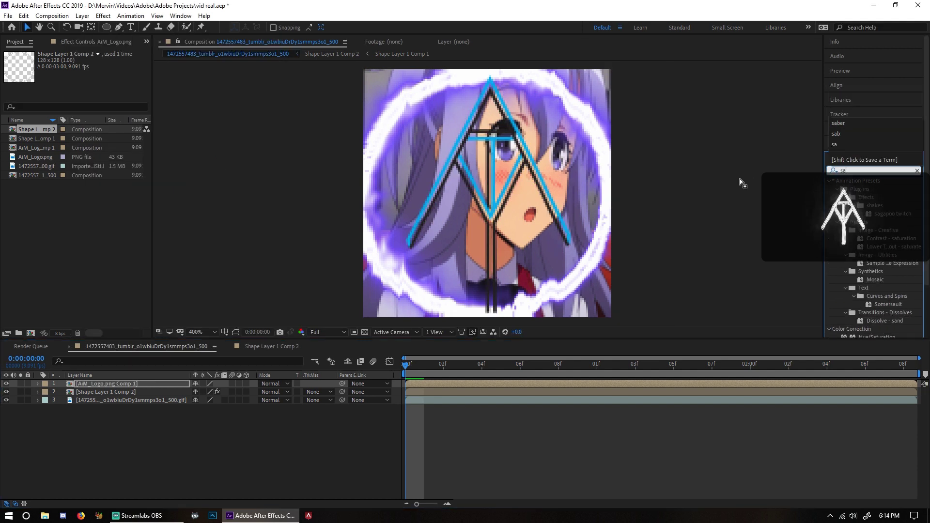
{"action": "left_click", "coordinate": [236, 332]}
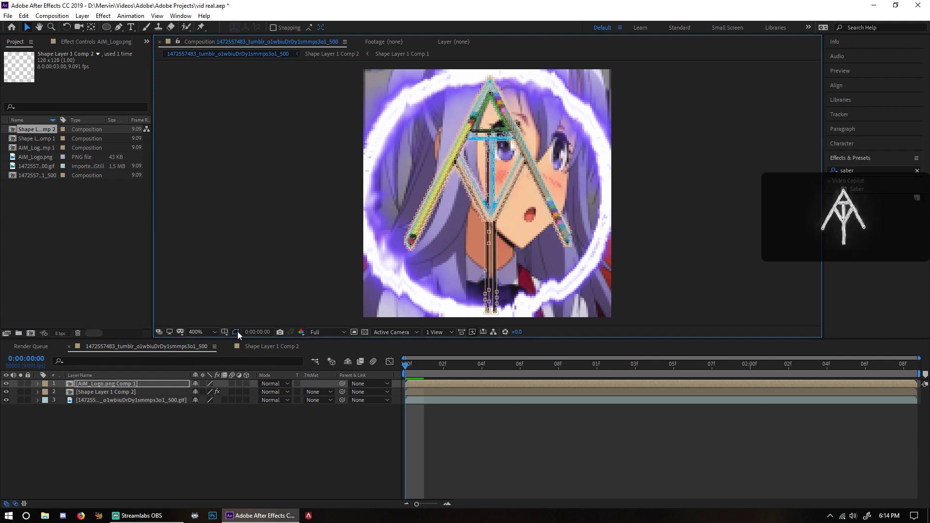
{"action": "key", "text": "period"}
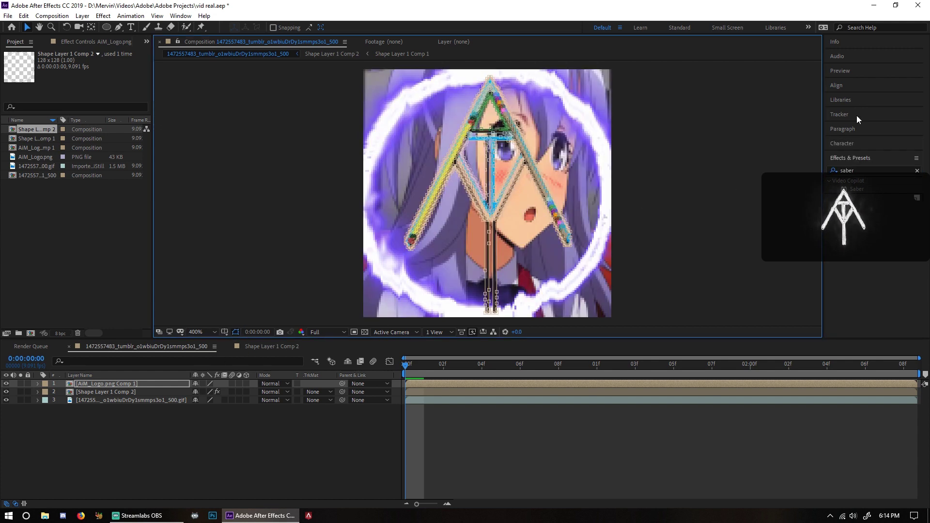
{"action": "left_click_drag", "start_coordinate": [856, 188], "coordinate": [112, 383]}
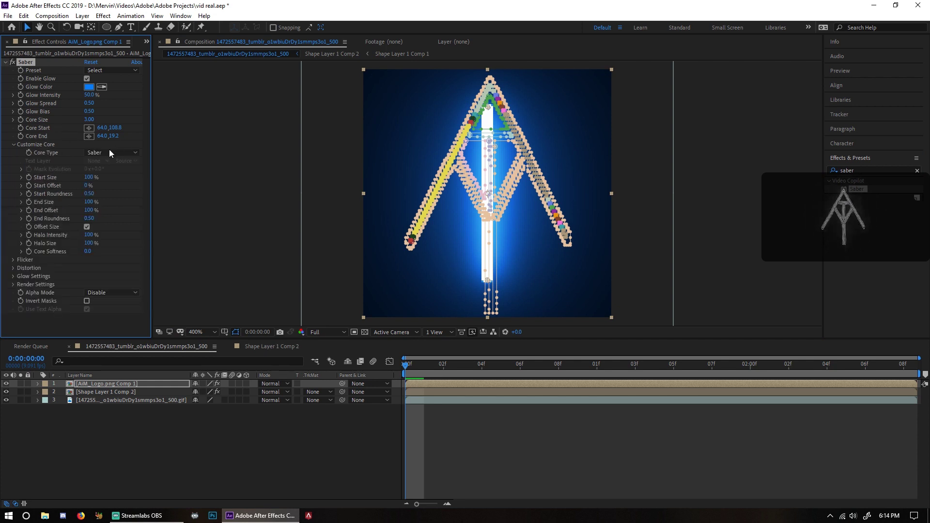
Step: Set the logo's Saber core type to Layer Masks and hide the mask outlines in the preview
{"action": "left_click", "coordinate": [109, 152]}
{"action": "left_click", "coordinate": [110, 172]}
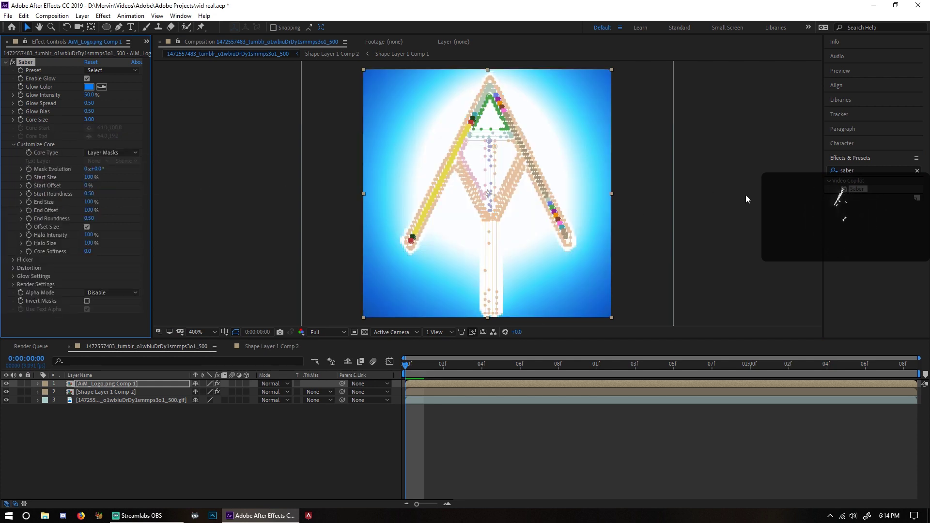
{"action": "left_click", "coordinate": [234, 331]}
{"action": "key", "text": "comma"}
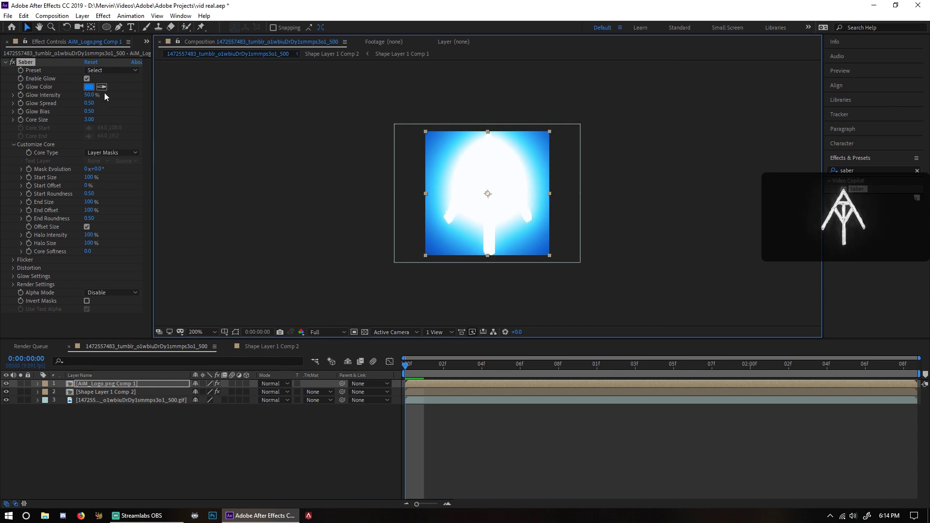
{"action": "key", "text": "period"}
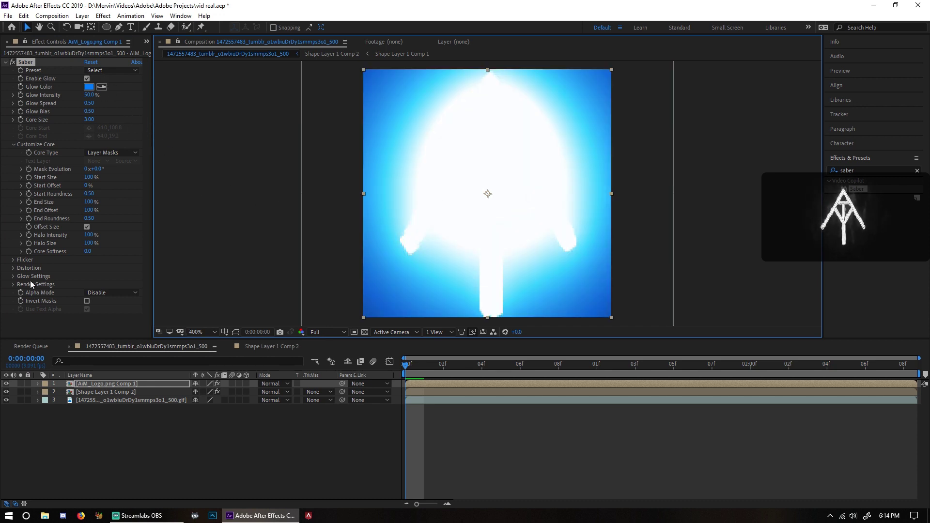
Step: Set the composite setting in the logo's Saber render settings to Transparent
{"action": "left_click", "coordinate": [12, 285]}
{"action": "scroll", "coordinate": [35, 289], "scroll_direction": "down", "scroll_amount": 3}
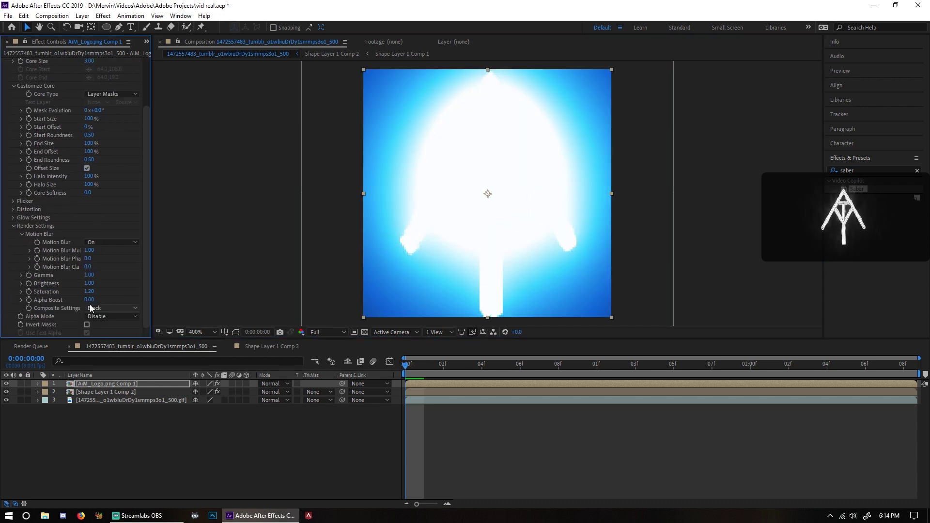
{"action": "left_click", "coordinate": [110, 308]}
{"action": "left_click", "coordinate": [110, 319]}
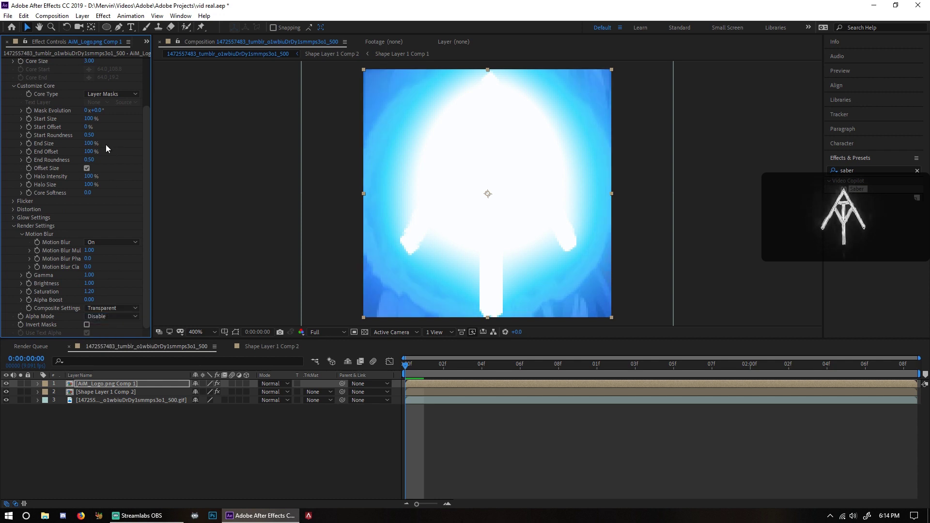
Step: Try the Energize and Fire presets on the logo's Saber effect, reducing the core size to 0.40 with Fire
{"action": "scroll", "coordinate": [69, 127], "scroll_direction": "up", "scroll_amount": 3}
{"action": "left_click", "coordinate": [104, 71]}
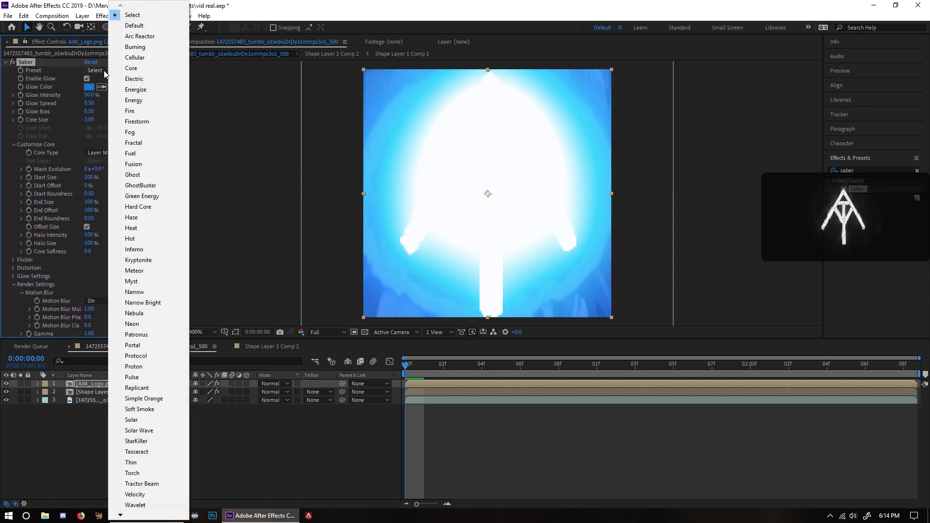
{"action": "left_click", "coordinate": [126, 94]}
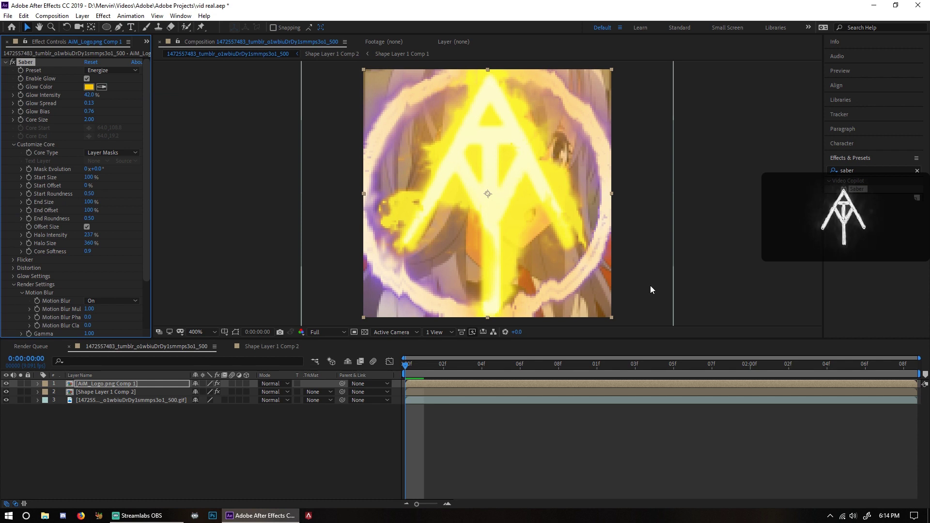
{"action": "left_click", "coordinate": [103, 71]}
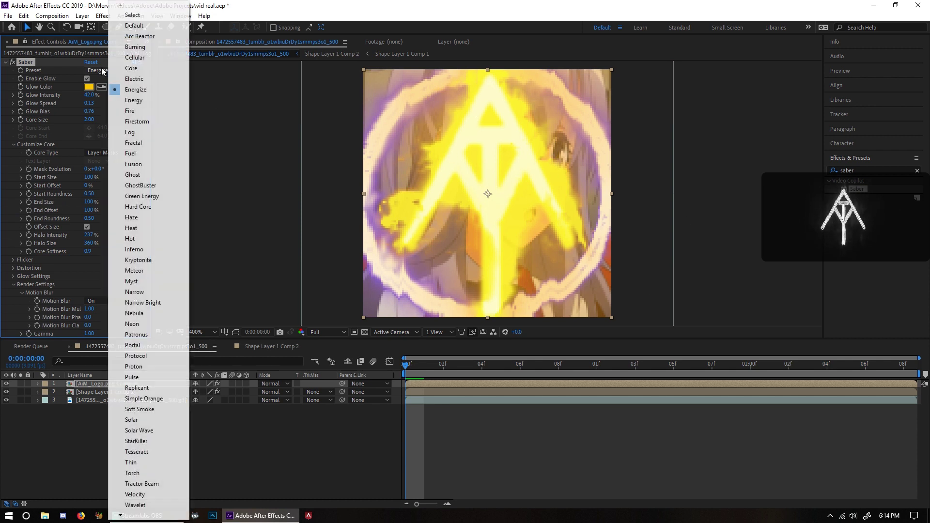
{"action": "left_click", "coordinate": [128, 111]}
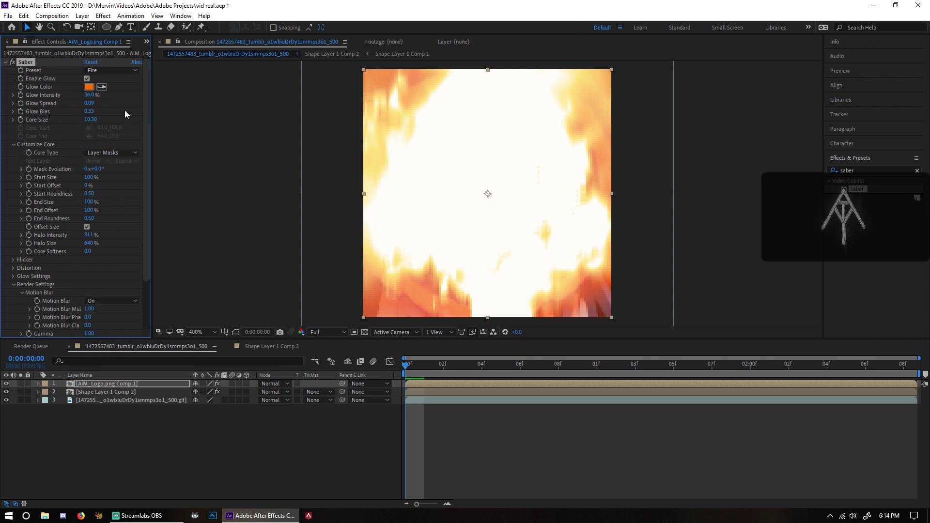
{"action": "left_click_drag", "start_coordinate": [92, 119], "coordinate": [38, 125]}
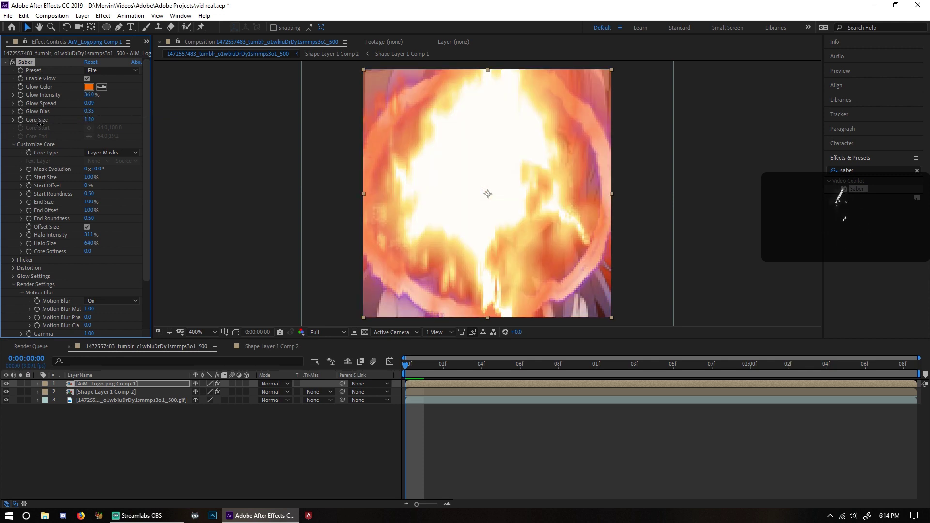
Step: Set the core distortion amount of the logo's Fire preset to 0
{"action": "scroll", "coordinate": [19, 218], "scroll_direction": "down", "scroll_amount": 2}
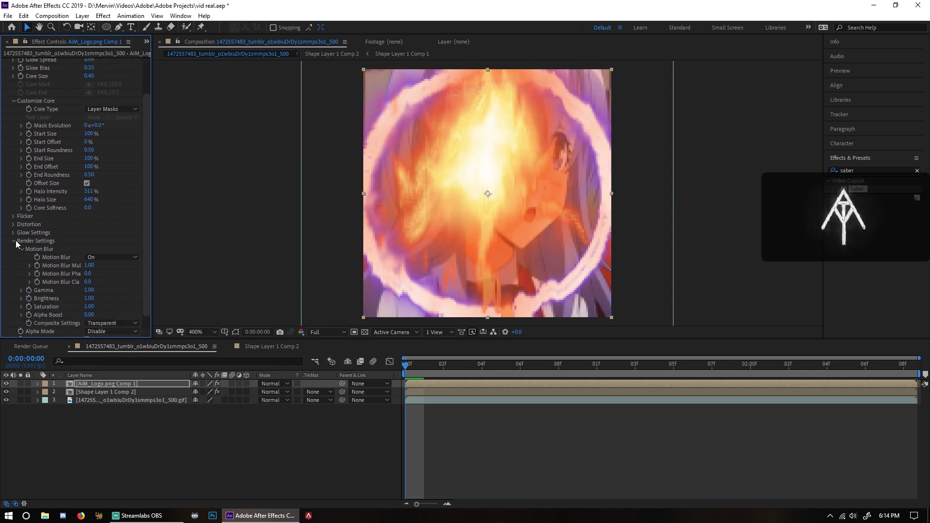
{"action": "scroll", "coordinate": [16, 243], "scroll_direction": "down", "scroll_amount": 1}
{"action": "left_click", "coordinate": [13, 225]}
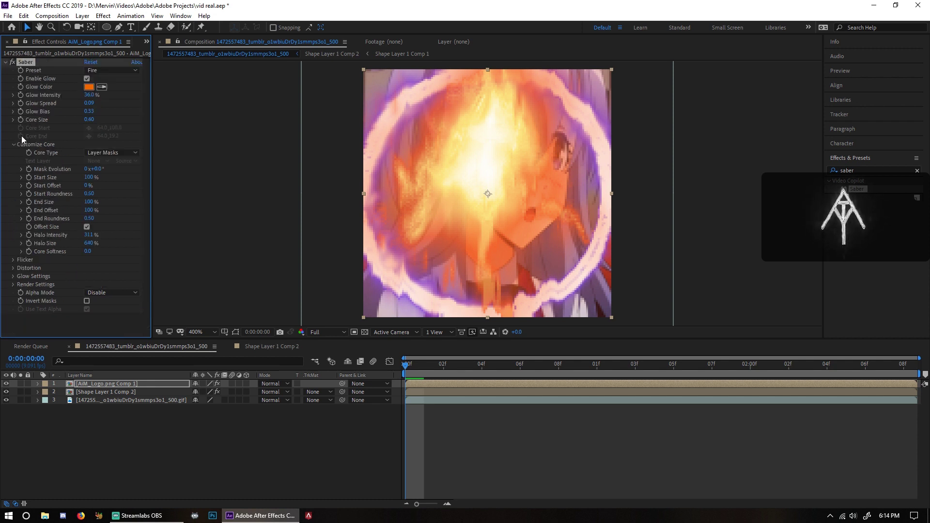
{"action": "left_click", "coordinate": [13, 268]}
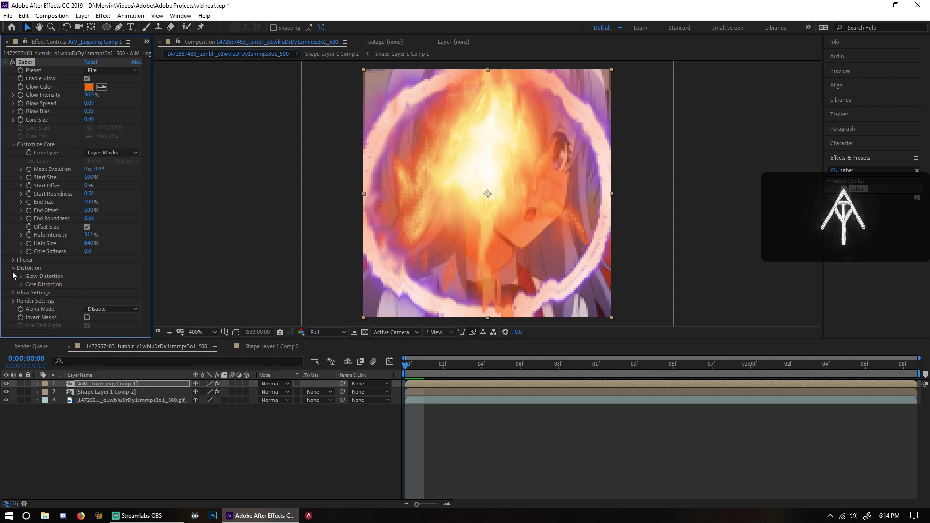
{"action": "left_click", "coordinate": [20, 285]}
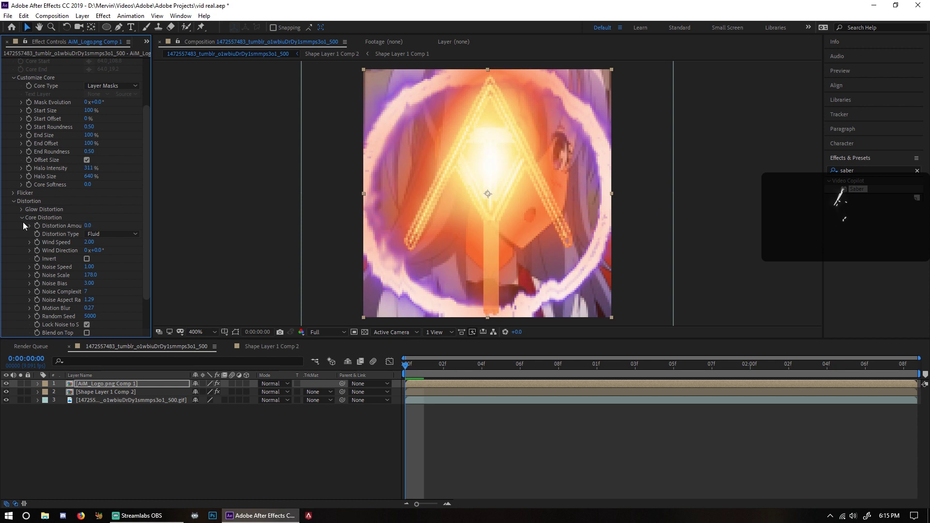
Step: Switch the logo's Saber preset to Energize
{"action": "scroll", "coordinate": [42, 153], "scroll_direction": "up", "scroll_amount": 3}
{"action": "left_click", "coordinate": [99, 70]}
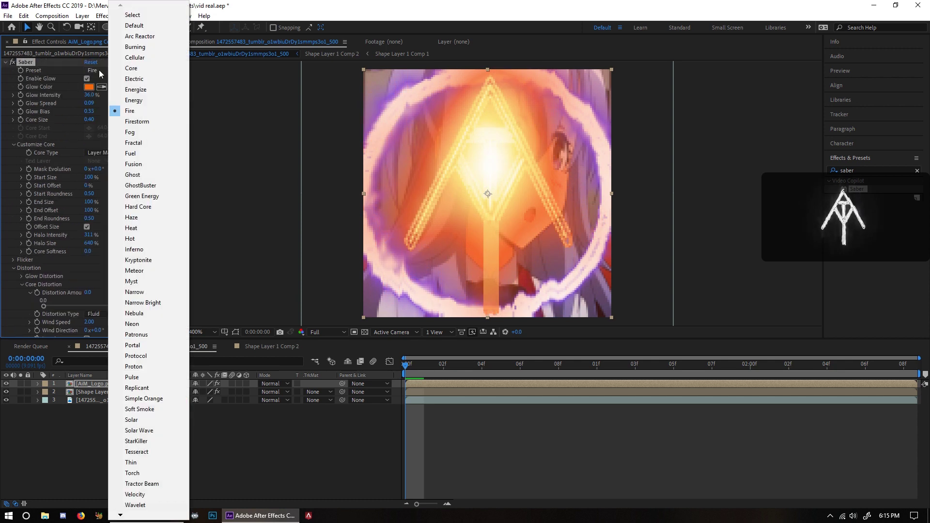
{"action": "left_click", "coordinate": [131, 89]}
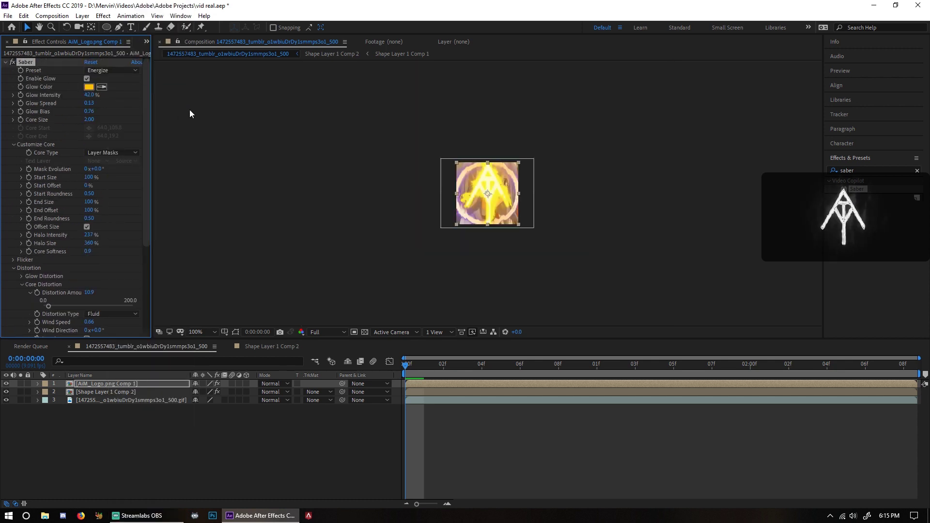
{"action": "left_click", "coordinate": [89, 88]}
{"action": "left_click", "coordinate": [241, 74]}
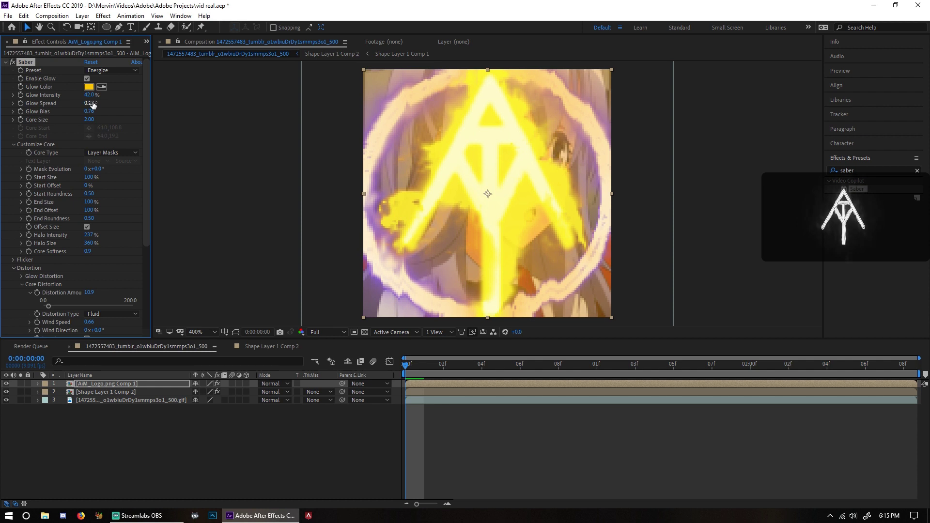
{"action": "left_click", "coordinate": [89, 88]}
{"action": "left_click", "coordinate": [240, 73]}
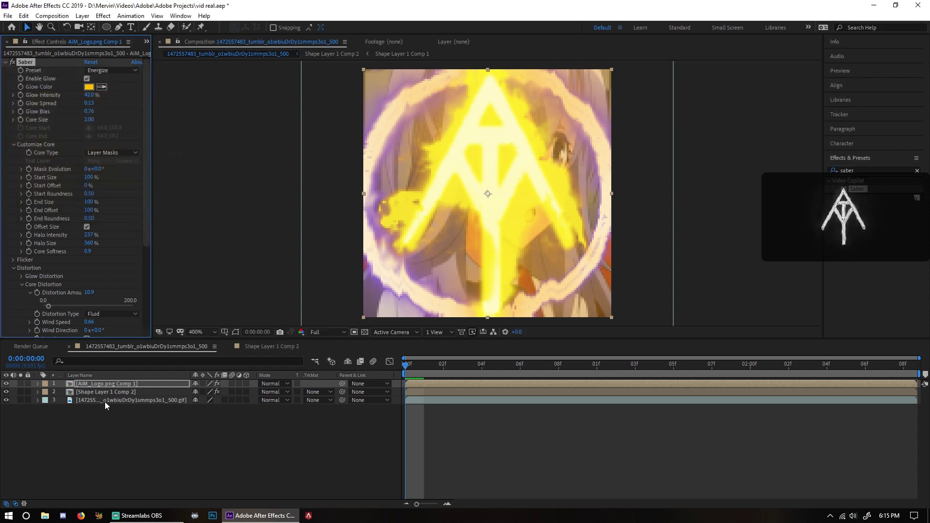
Step: Look up the hex code of the Saber glow colour on the ring layer, Shape Layer 1 Comp 2
{"action": "left_click", "coordinate": [115, 392]}
{"action": "double_click", "coordinate": [116, 392]}
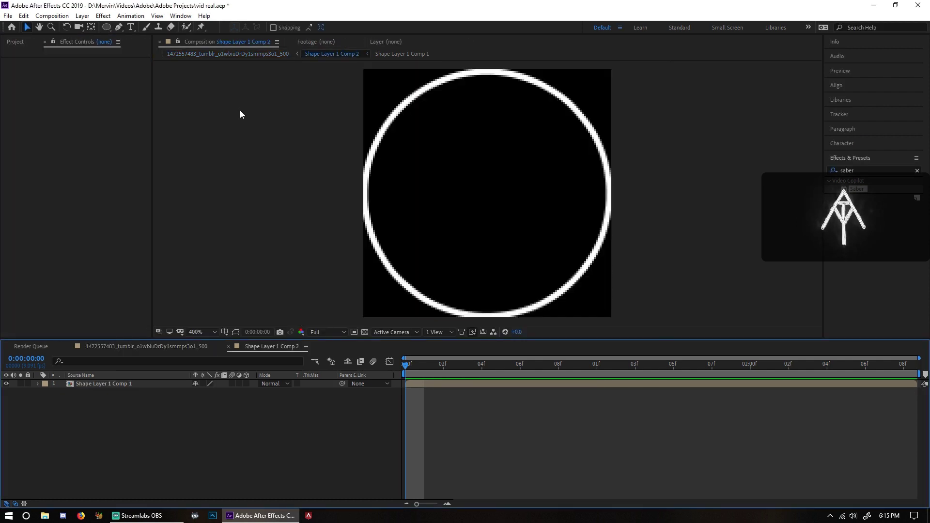
{"action": "left_click", "coordinate": [120, 347]}
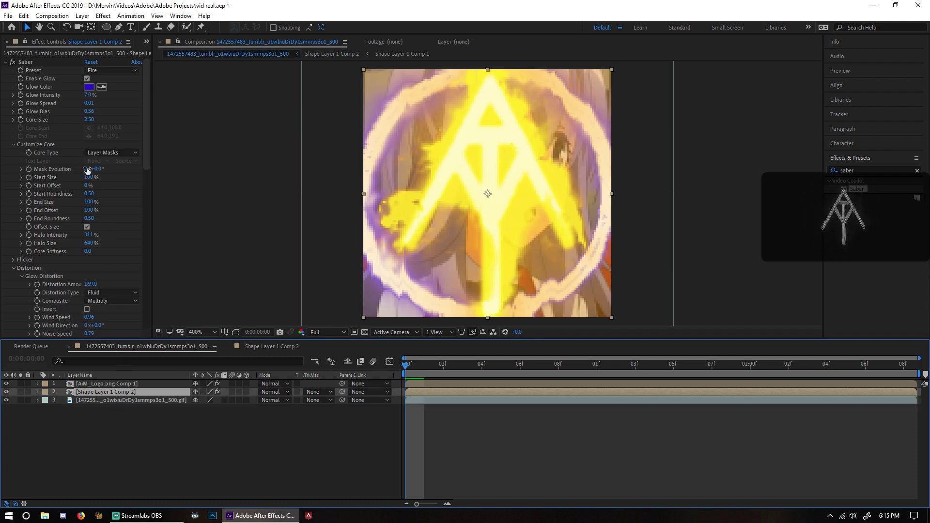
{"action": "left_click", "coordinate": [88, 87]}
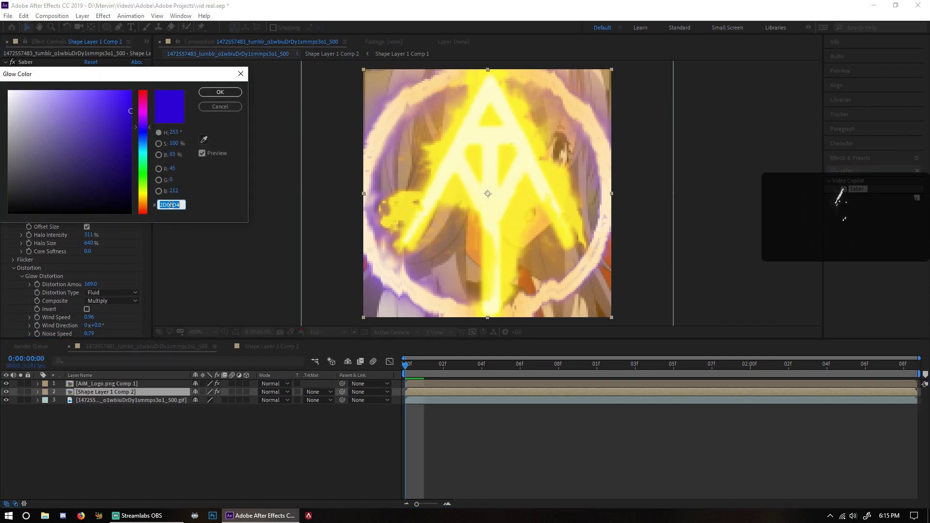
{"action": "left_click", "coordinate": [240, 74]}
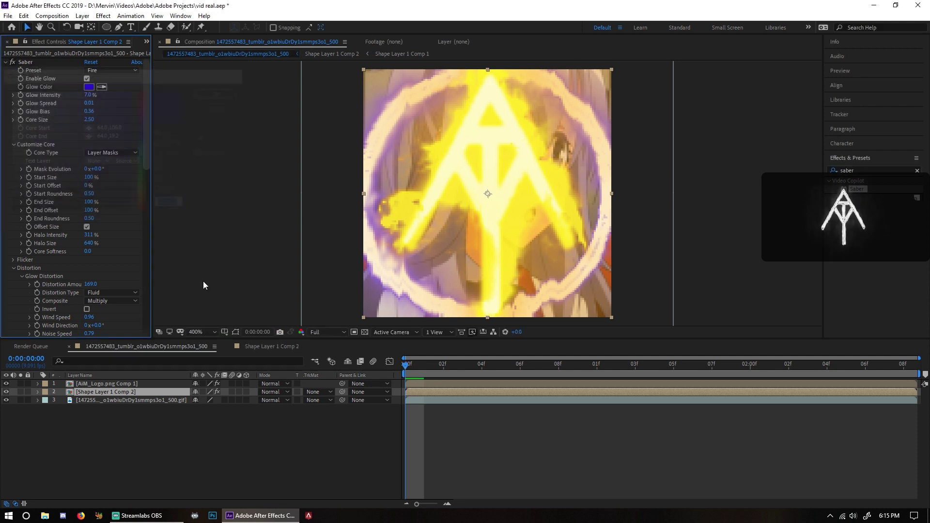
{"action": "left_click", "coordinate": [142, 382]}
{"action": "double_click", "coordinate": [98, 391]}
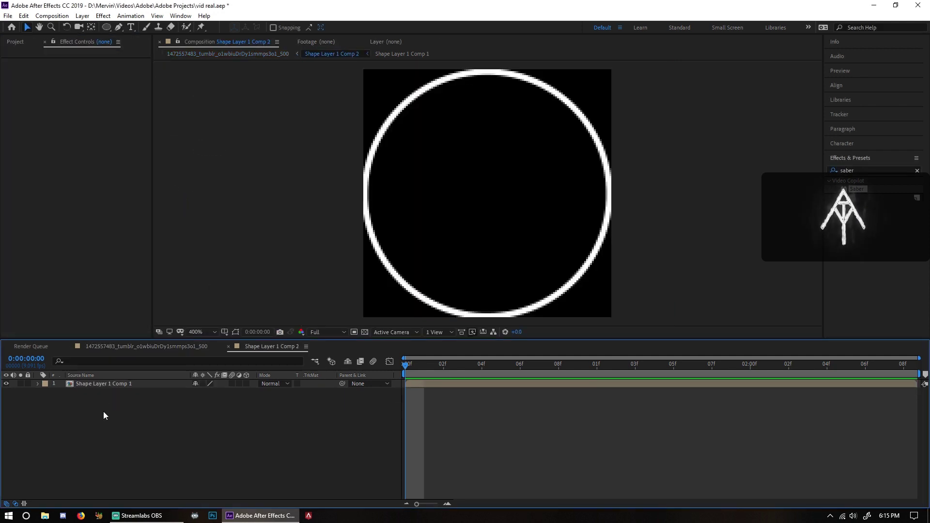
{"action": "left_click", "coordinate": [114, 346]}
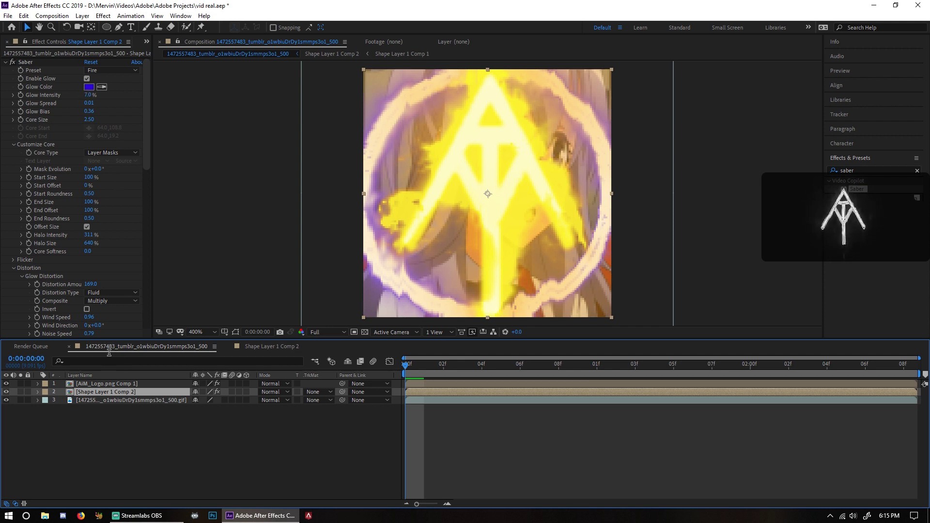
{"action": "left_click", "coordinate": [89, 87]}
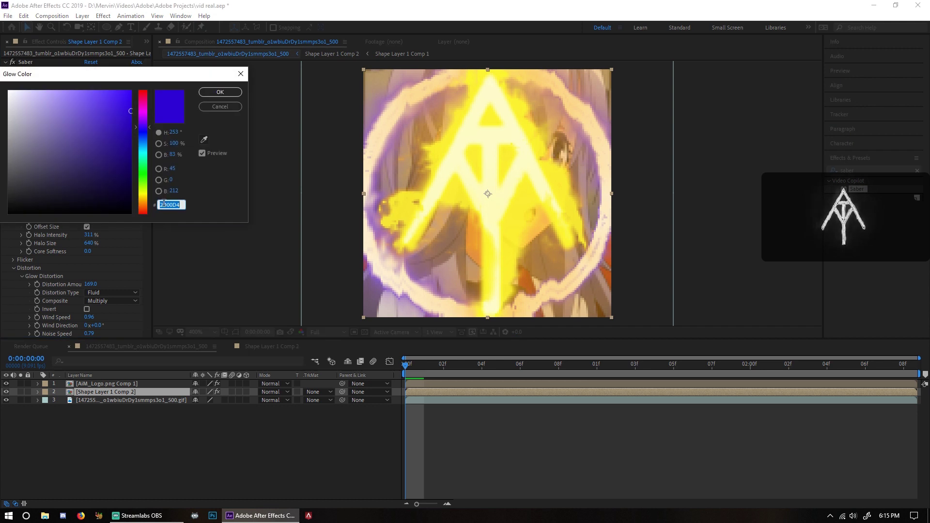
{"action": "left_click", "coordinate": [240, 73]}
Step: Set the Saber glow colour of the AiM_Logo.png Comp 1 layer to 2D00D4
{"action": "key", "text": "ctrl+Up"}
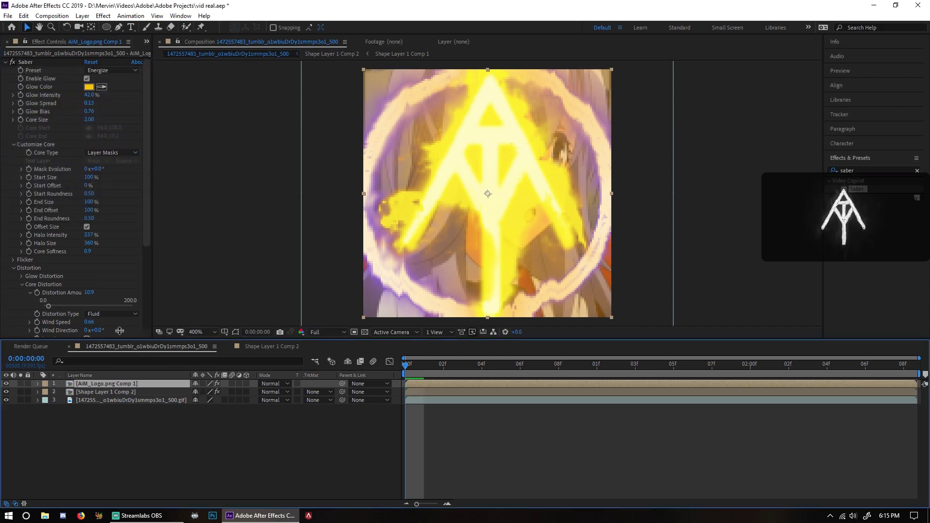
{"action": "left_click", "coordinate": [89, 87]}
{"action": "type", "text": "2D00D4"}
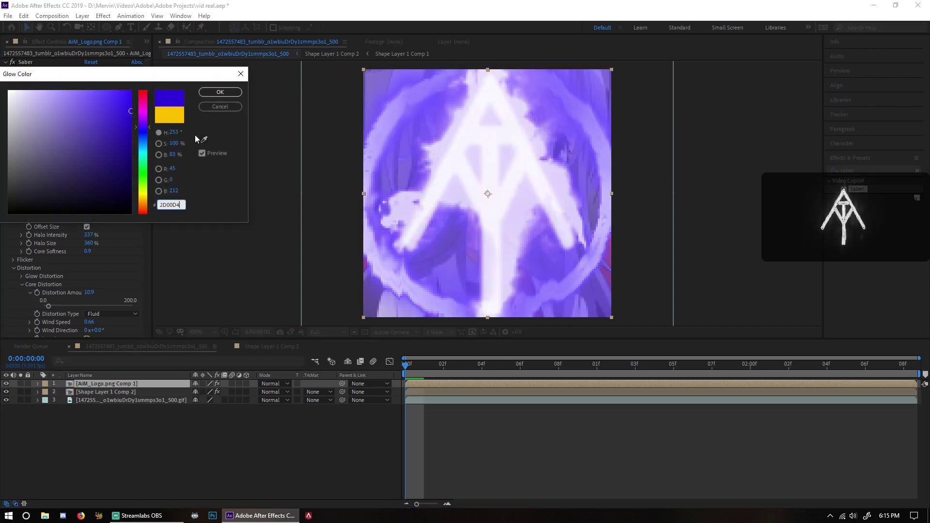
{"action": "left_click", "coordinate": [228, 93]}
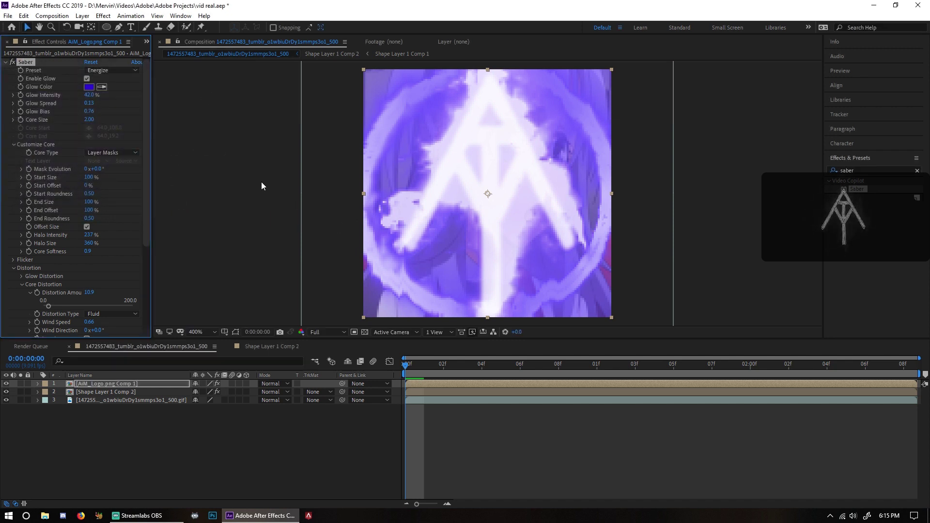
Step: Lower the logo's Saber glow intensity to 5% and set its core distortion amount to 0
{"action": "left_click_drag", "start_coordinate": [89, 95], "coordinate": [77, 98]}
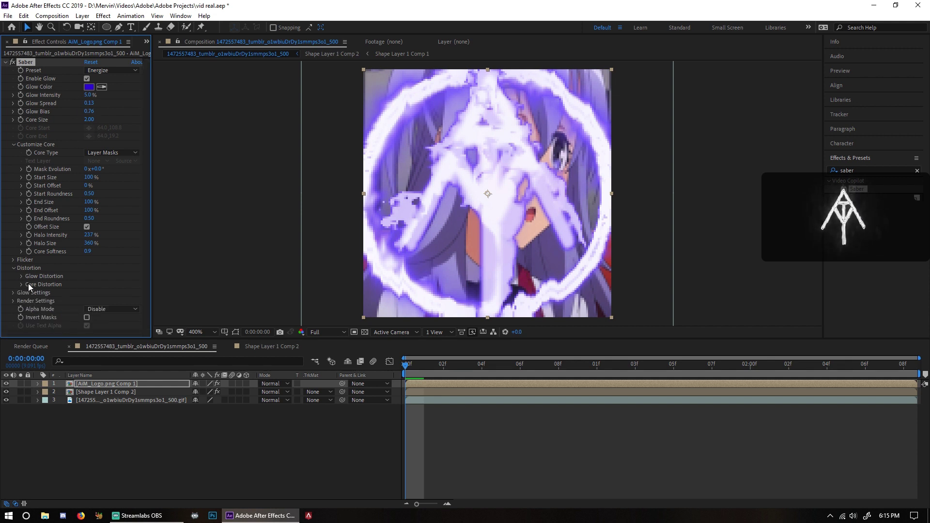
{"action": "scroll", "coordinate": [34, 285], "scroll_direction": "down", "scroll_amount": 3}
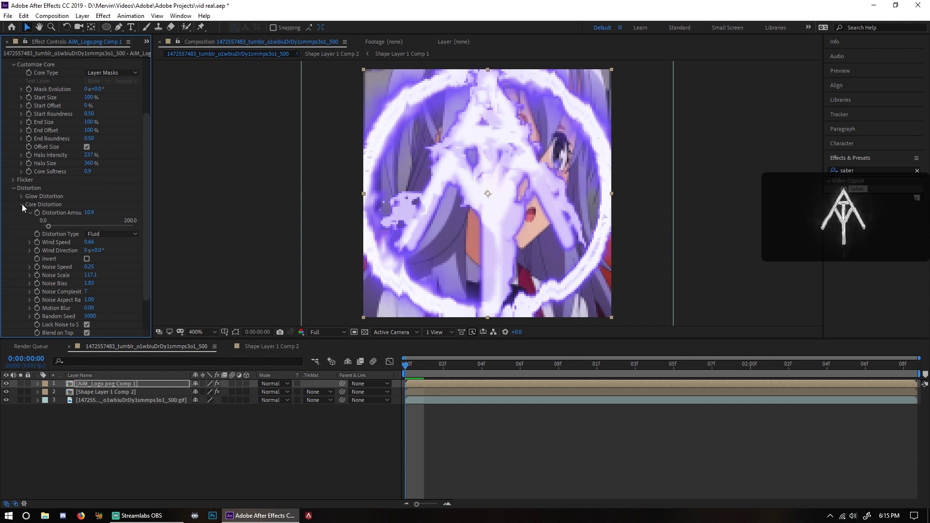
{"action": "left_click_drag", "start_coordinate": [88, 213], "coordinate": [20, 219]}
{"action": "scroll", "coordinate": [149, 171], "scroll_direction": "down", "scroll_amount": 1}
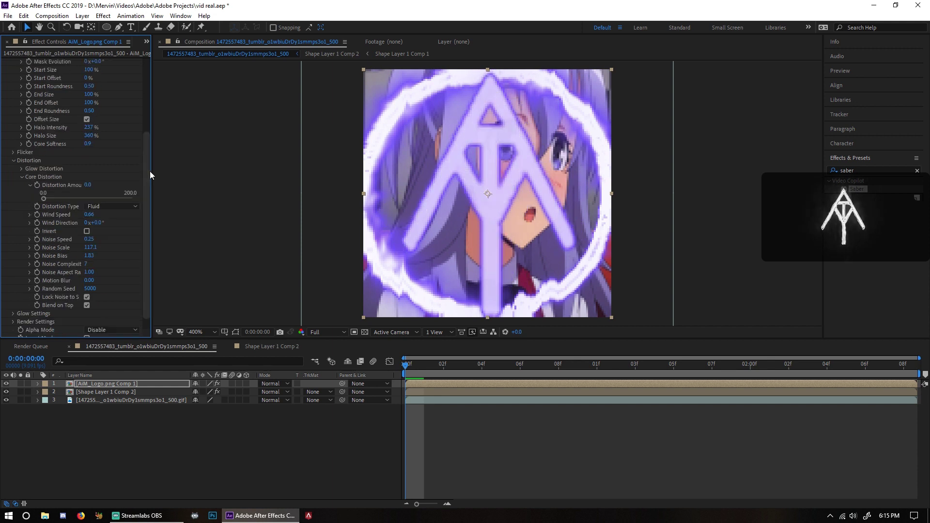
Step: Play back the composition to preview the logo's glow over the ring
{"action": "scroll", "coordinate": [83, 168], "scroll_direction": "up", "scroll_amount": 3}
{"action": "scroll", "coordinate": [77, 172], "scroll_direction": "down", "scroll_amount": 1}
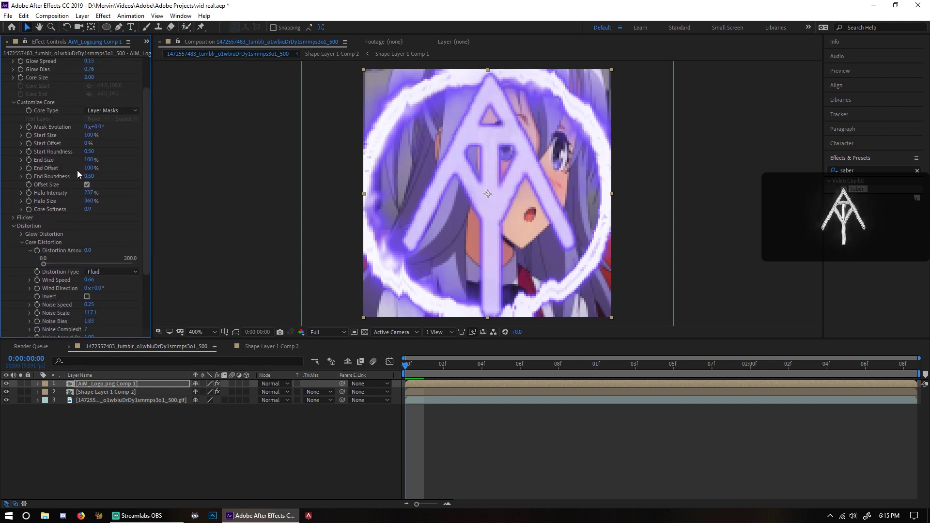
{"action": "scroll", "coordinate": [72, 184], "scroll_direction": "up", "scroll_amount": 2}
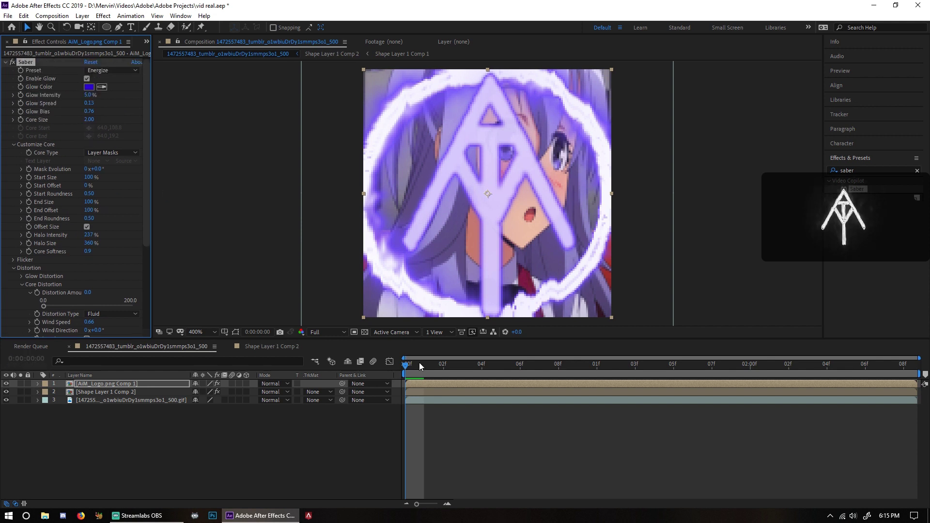
{"action": "key", "text": "space"}
{"action": "key", "text": "space"}
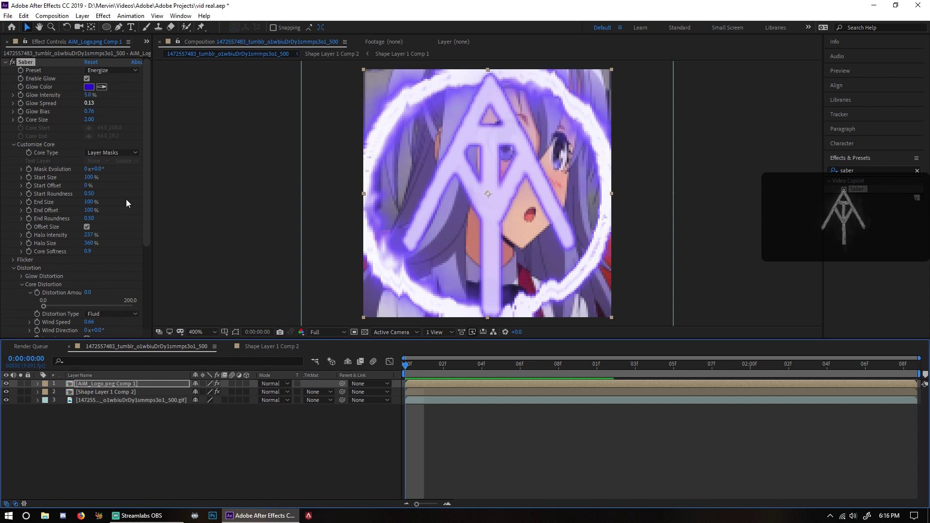
Step: Scale the AiM_Logo.png Comp 1 layer down to less than half size and keep it inside the ring's lower half
{"action": "left_click", "coordinate": [110, 384]}
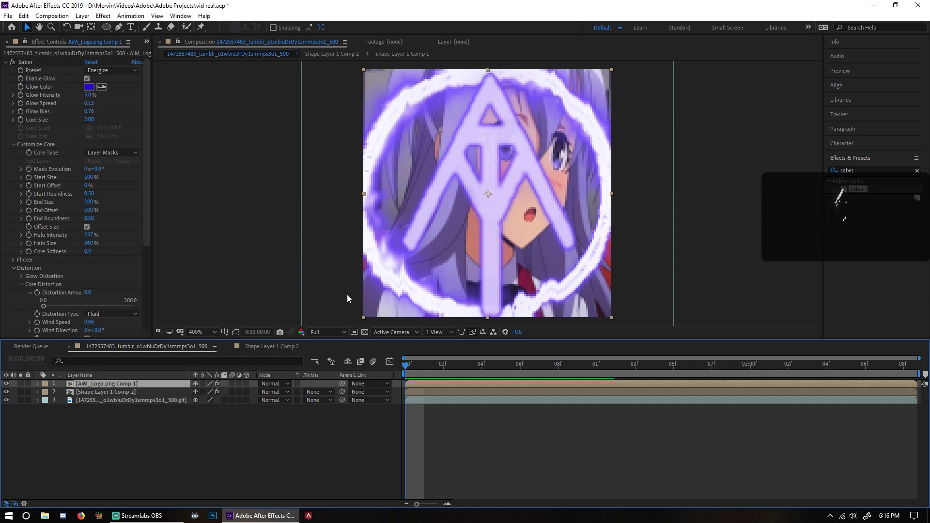
{"action": "key", "text": "comma"}
{"action": "left_click_drag", "start_coordinate": [425, 132], "coordinate": [479, 205]}
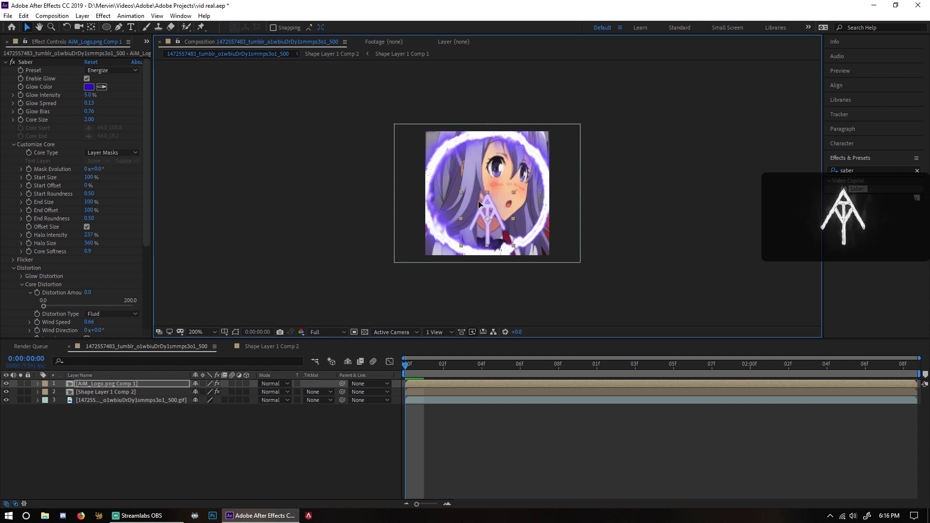
{"action": "left_click", "coordinate": [530, 200]}
{"action": "key", "text": "comma"}
{"action": "key", "text": "period"}
{"action": "key", "text": "period"}
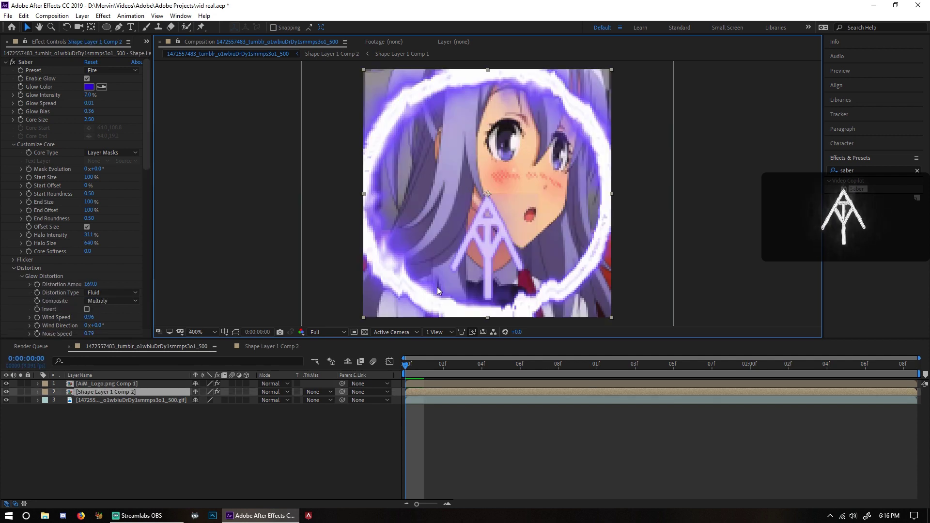
Step: Fine-tune the logo's size and place it over the character's neck, just above the ring's lower edge
{"action": "left_click", "coordinate": [115, 384]}
{"action": "left_click_drag", "start_coordinate": [434, 194], "coordinate": [484, 240]}
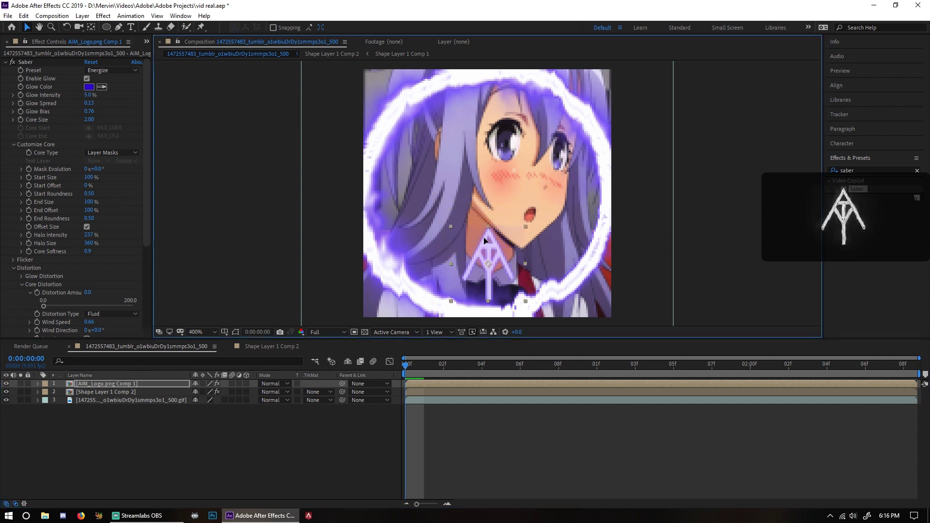
{"action": "mouse_move", "coordinate": [525, 301]}
{"action": "left_mouse_down"}
{"action": "mouse_move", "coordinate": [545, 315]}
{"action": "mouse_move", "coordinate": [535, 304]}
{"action": "left_mouse_up"}
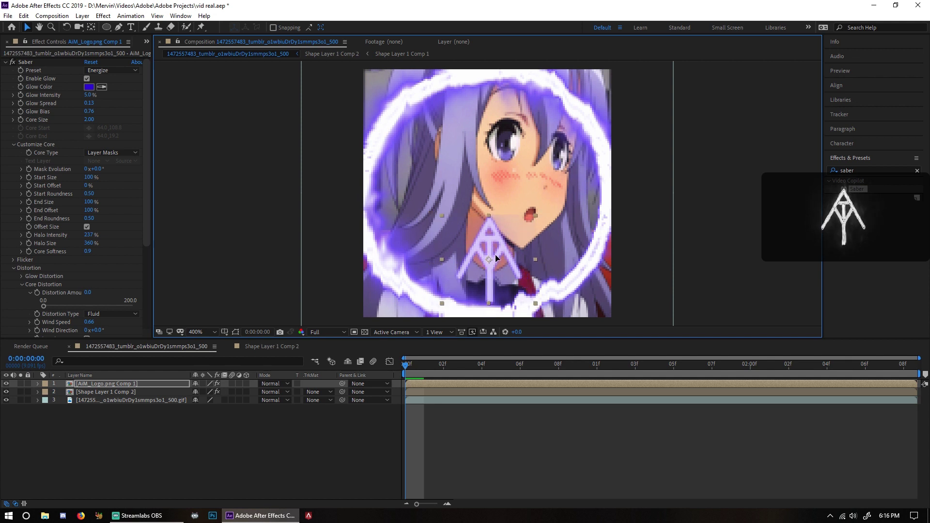
{"action": "left_click", "coordinate": [542, 255]}
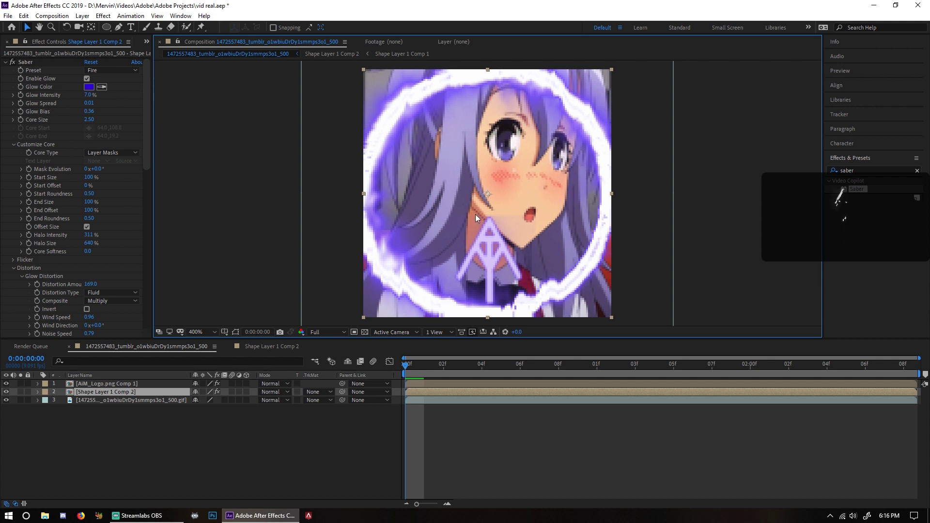
{"action": "scroll", "coordinate": [484, 228], "scroll_direction": "up", "scroll_amount": 4}
{"action": "scroll", "coordinate": [485, 228], "scroll_direction": "down", "scroll_amount": 4}
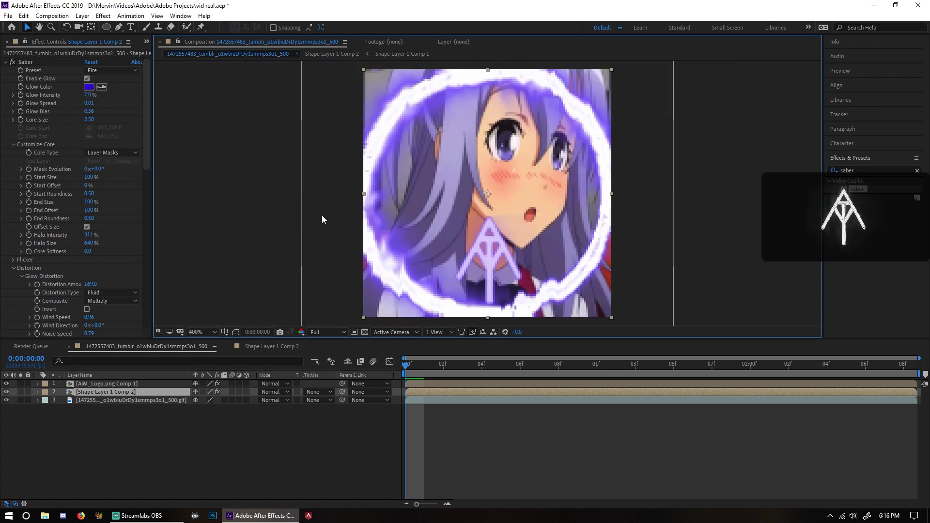
Step: Set the Saber glow bias of the AiM_Logo.png Comp 1 layer to 0
{"action": "left_click", "coordinate": [82, 384]}
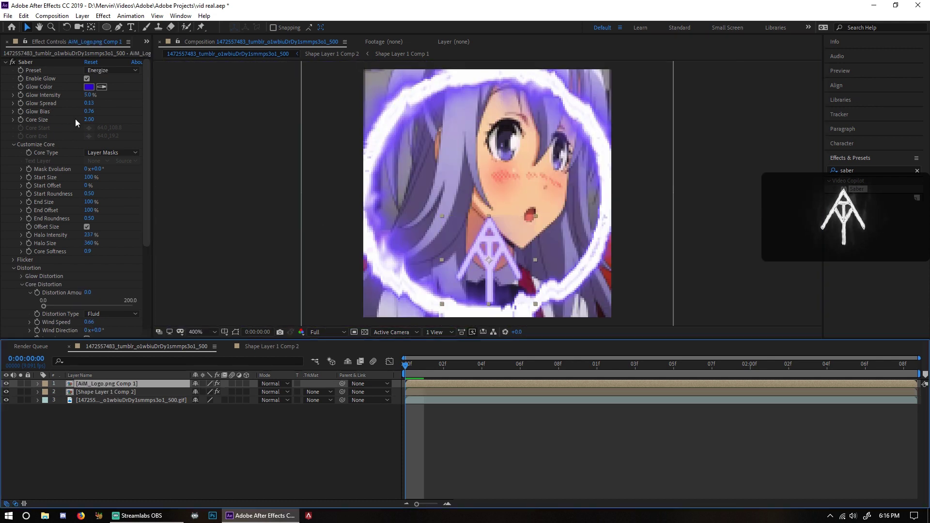
{"action": "left_click", "coordinate": [91, 94]}
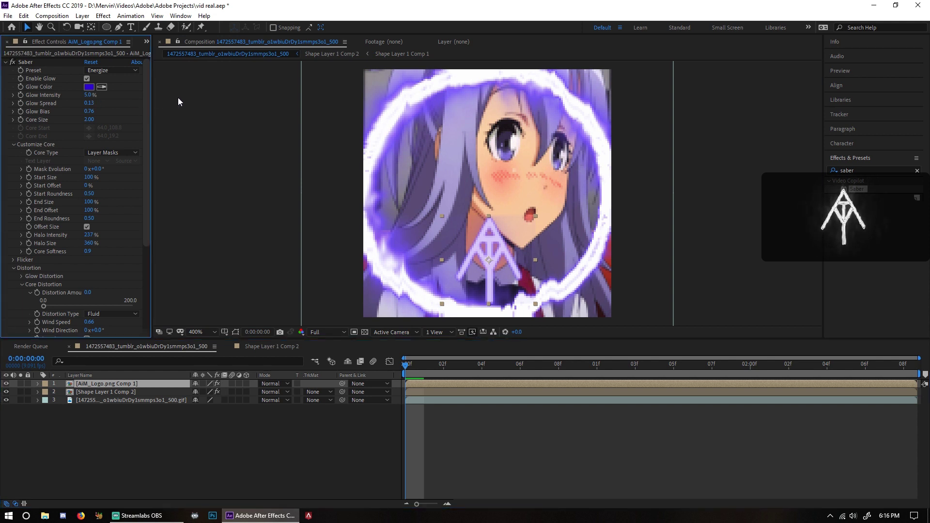
{"action": "left_click_drag", "start_coordinate": [99, 94], "coordinate": [124, 145]}
{"action": "left_click", "coordinate": [285, 279]}
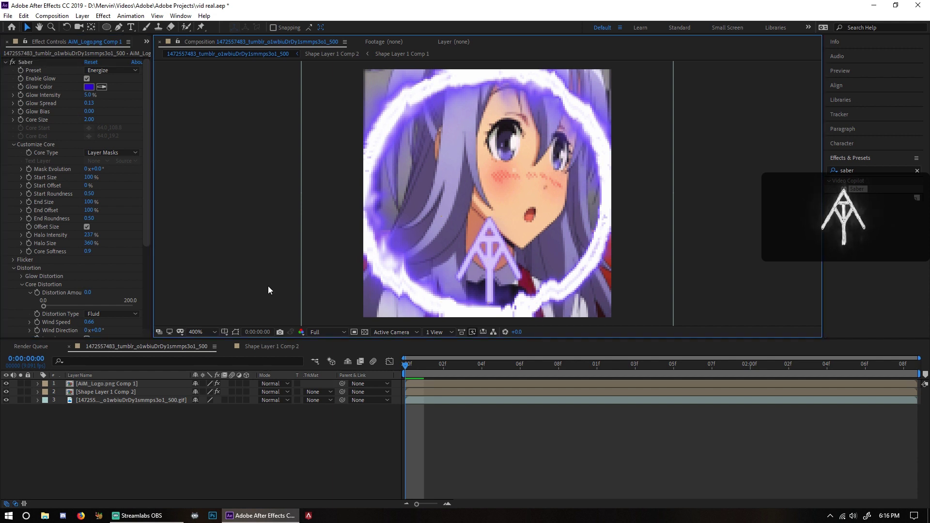
Step: Search the effects for "cc lig", apply CC Light Sweep to the AiM_Logo.png Comp 1 layer and preview it
{"action": "left_click", "coordinate": [871, 173]}
{"action": "type", "text": "cc"}
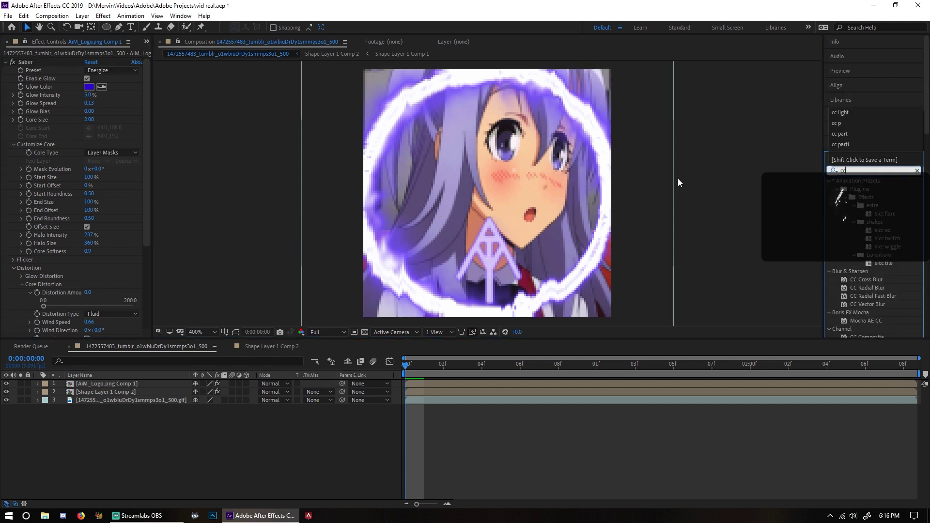
{"action": "type", "text": " lig"}
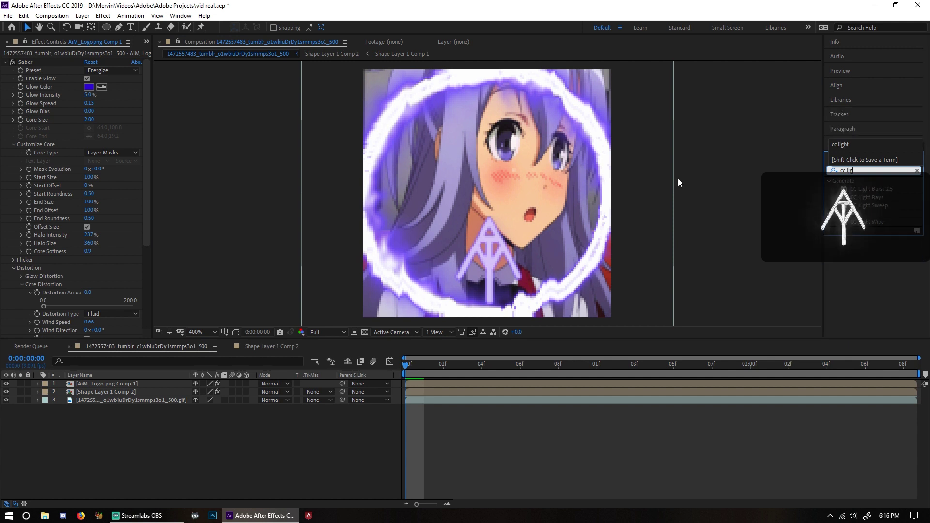
{"action": "left_click_drag", "start_coordinate": [871, 205], "coordinate": [120, 385]}
{"action": "left_click_drag", "start_coordinate": [438, 364], "coordinate": [612, 380]}
{"action": "key", "text": "space"}
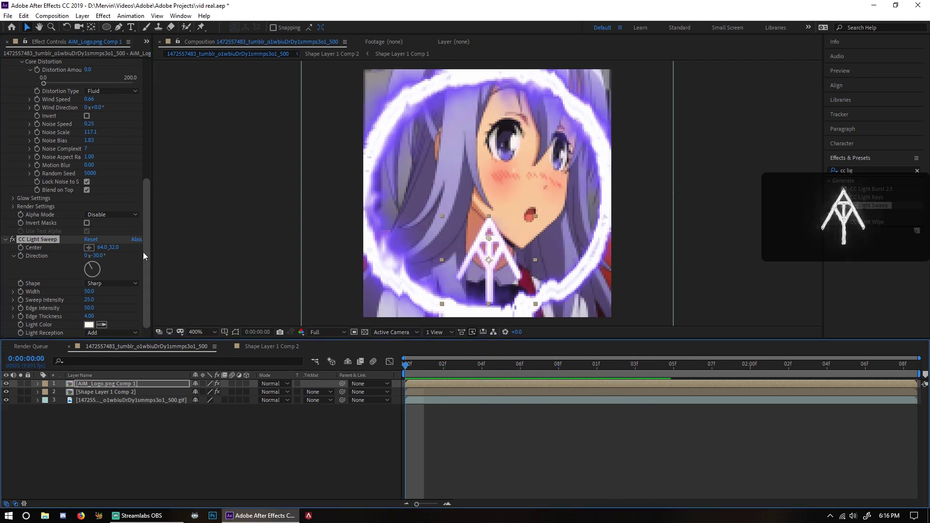
Step: Set the logo's CC Light Sweep direction to 0x+0.0°
{"action": "scroll", "coordinate": [121, 242], "scroll_direction": "up", "scroll_amount": 1}
{"action": "scroll", "coordinate": [60, 213], "scroll_direction": "down", "scroll_amount": 1}
{"action": "mouse_move", "coordinate": [92, 269]}
{"action": "left_mouse_down"}
{"action": "mouse_move", "coordinate": [115, 292]}
{"action": "mouse_move", "coordinate": [62, 272]}
{"action": "mouse_move", "coordinate": [127, 269]}
{"action": "mouse_move", "coordinate": [69, 275]}
{"action": "mouse_move", "coordinate": [112, 269]}
{"action": "mouse_move", "coordinate": [92, 285]}
{"action": "mouse_move", "coordinate": [97, 268]}
{"action": "mouse_move", "coordinate": [83, 263]}
{"action": "mouse_move", "coordinate": [96, 275]}
{"action": "mouse_move", "coordinate": [83, 274]}
{"action": "mouse_move", "coordinate": [102, 264]}
{"action": "mouse_move", "coordinate": [88, 259]}
{"action": "left_mouse_up"}
{"action": "left_click", "coordinate": [88, 255]}
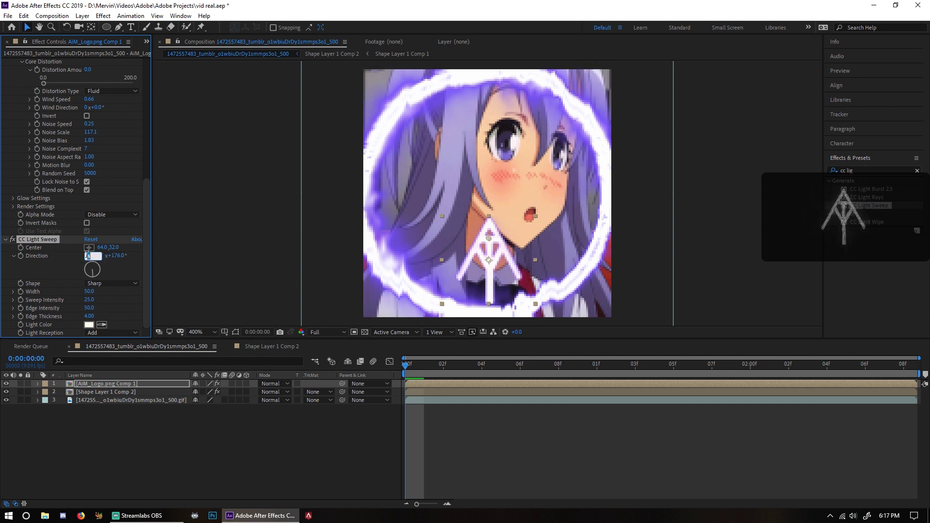
{"action": "type", "text": "0"}
{"action": "key", "text": "Tab"}
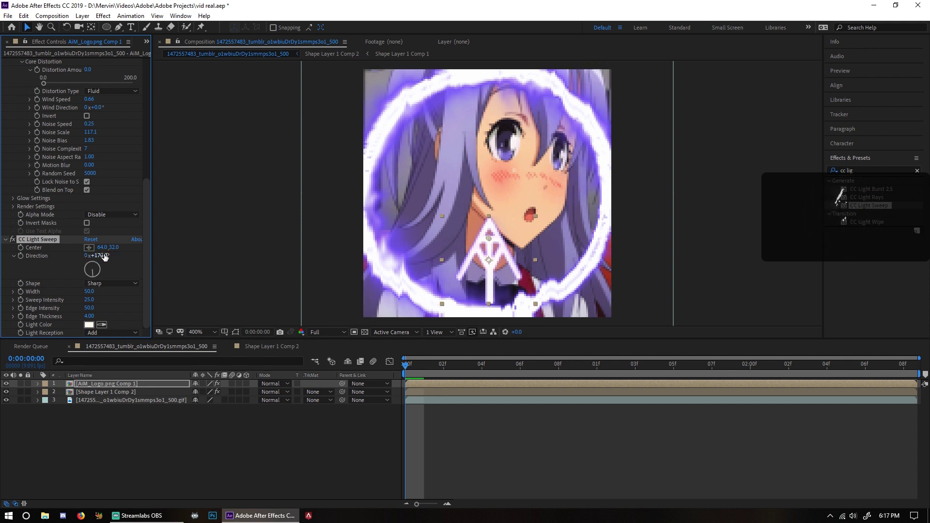
{"action": "type", "text": "0"}
{"action": "key", "text": "Return"}
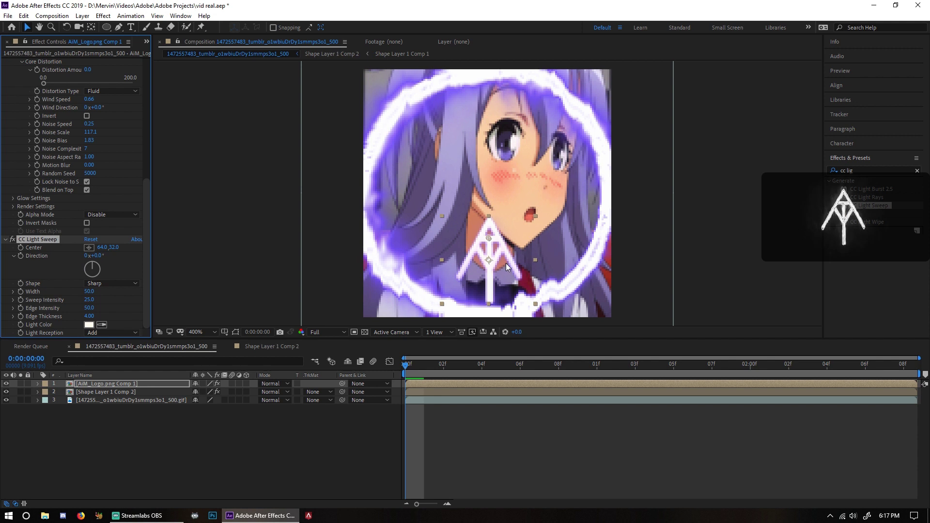
Step: Move the light sweep's center off the logo's upper right, to about 119.7, -12.1
{"action": "left_click_drag", "start_coordinate": [488, 236], "coordinate": [510, 226]}
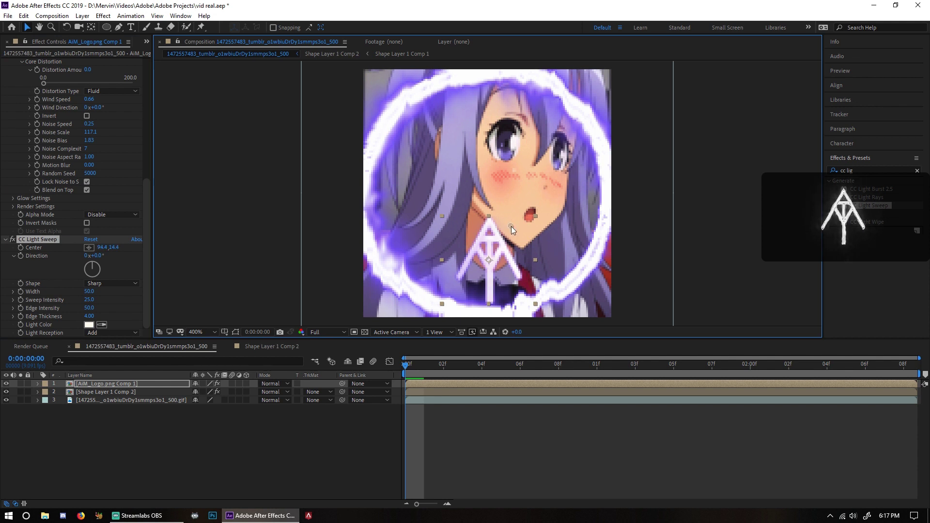
{"action": "mouse_move", "coordinate": [102, 247]}
{"action": "left_mouse_down"}
{"action": "mouse_move", "coordinate": [121, 248]}
{"action": "mouse_move", "coordinate": [107, 249]}
{"action": "left_mouse_up"}
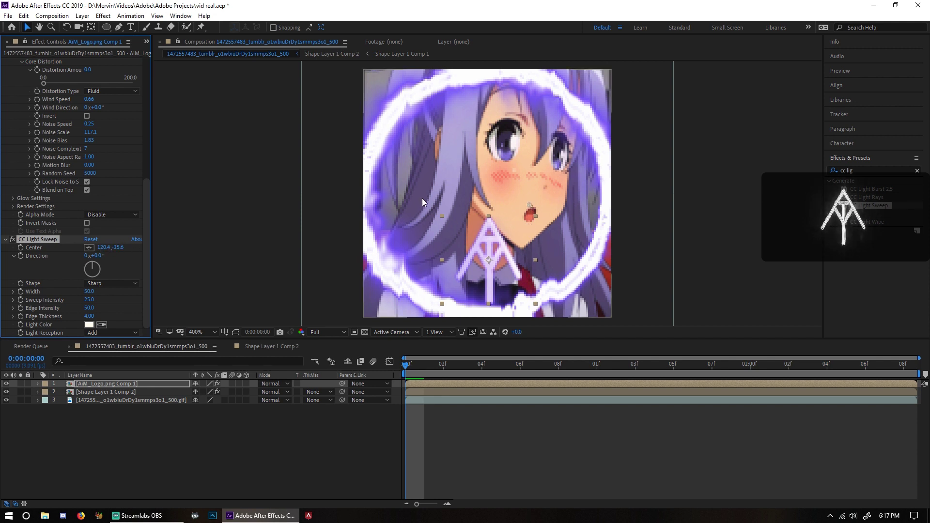
{"action": "mouse_move", "coordinate": [532, 206]}
{"action": "left_mouse_down"}
{"action": "mouse_move", "coordinate": [511, 220]}
{"action": "mouse_move", "coordinate": [538, 200]}
{"action": "mouse_move", "coordinate": [530, 208]}
{"action": "left_mouse_up"}
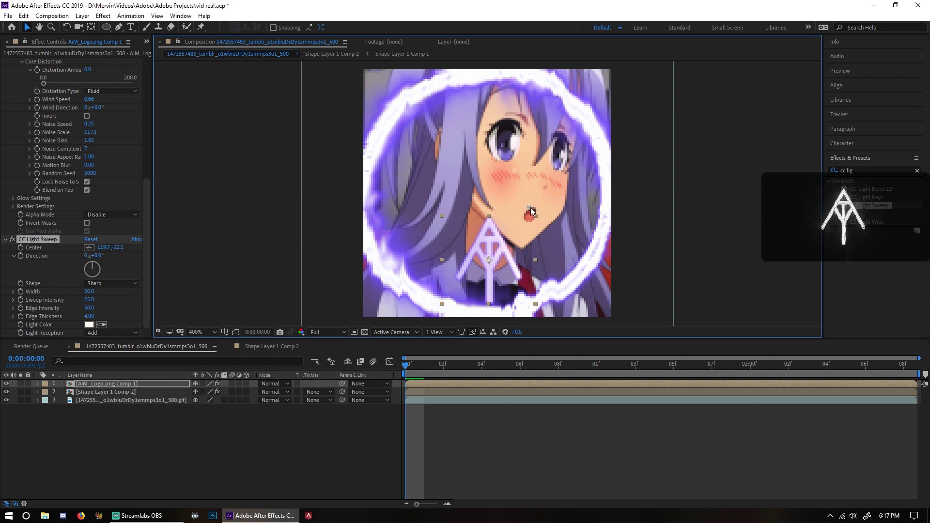
Step: Try other light sweep directions, up to 1x+290.0°, with the center above the logo and at about 8.2, 49.1
{"action": "mouse_move", "coordinate": [95, 266]}
{"action": "left_mouse_down"}
{"action": "mouse_move", "coordinate": [100, 276]}
{"action": "mouse_move", "coordinate": [93, 271]}
{"action": "left_mouse_up"}
{"action": "left_click_drag", "start_coordinate": [101, 273], "coordinate": [95, 257]}
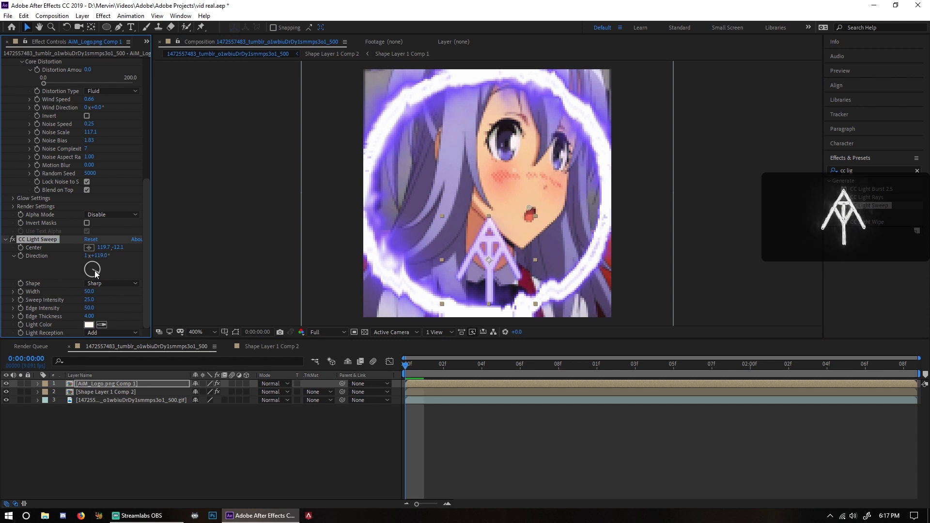
{"action": "left_click_drag", "start_coordinate": [529, 208], "coordinate": [486, 198]}
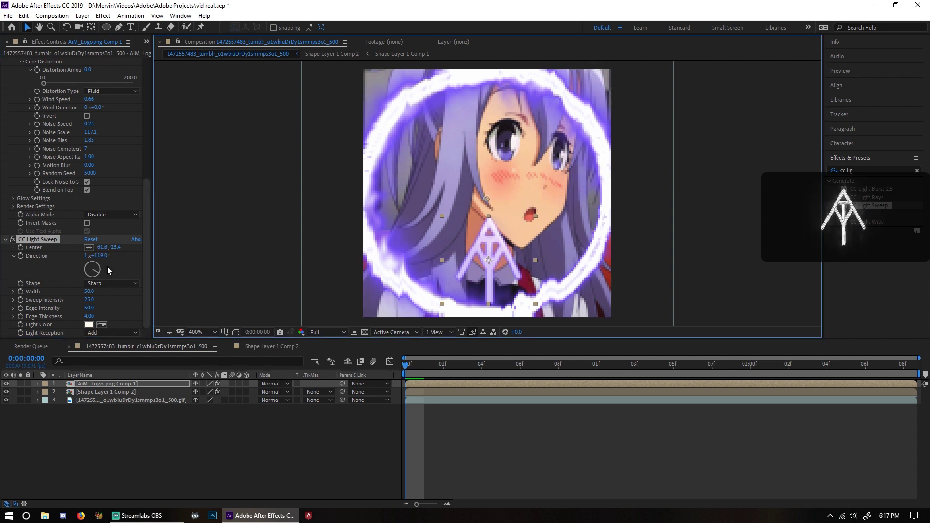
{"action": "mouse_move", "coordinate": [99, 271]}
{"action": "left_mouse_down"}
{"action": "mouse_move", "coordinate": [99, 259]}
{"action": "mouse_move", "coordinate": [87, 268]}
{"action": "mouse_move", "coordinate": [96, 262]}
{"action": "left_mouse_up"}
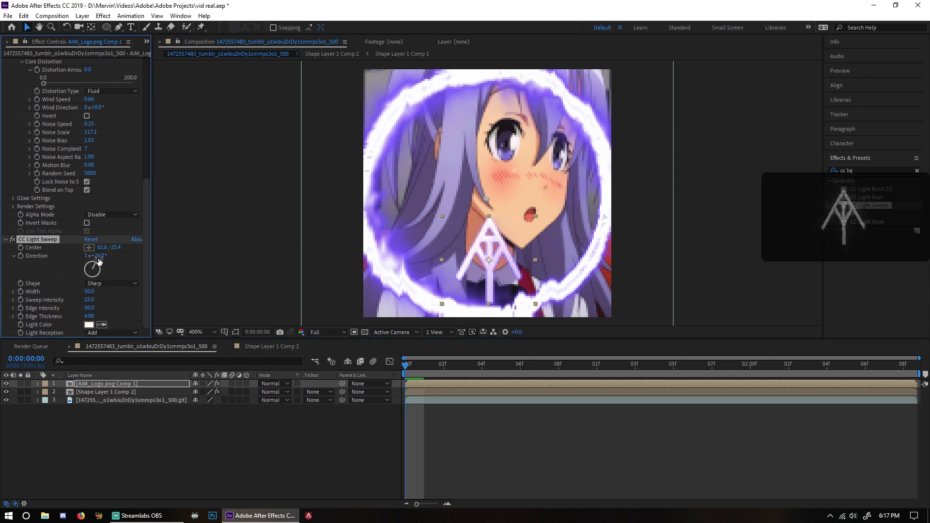
{"action": "left_click_drag", "start_coordinate": [485, 198], "coordinate": [446, 250]}
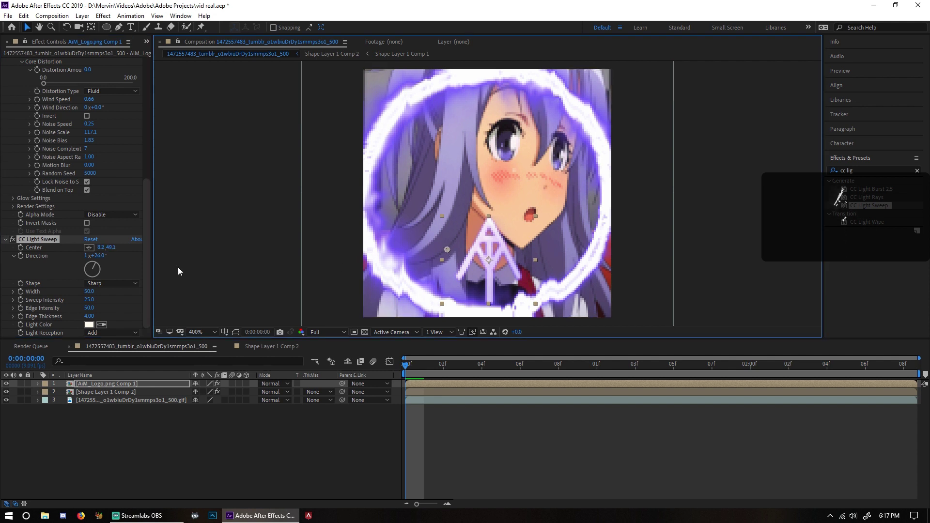
{"action": "left_click_drag", "start_coordinate": [89, 266], "coordinate": [87, 267]}
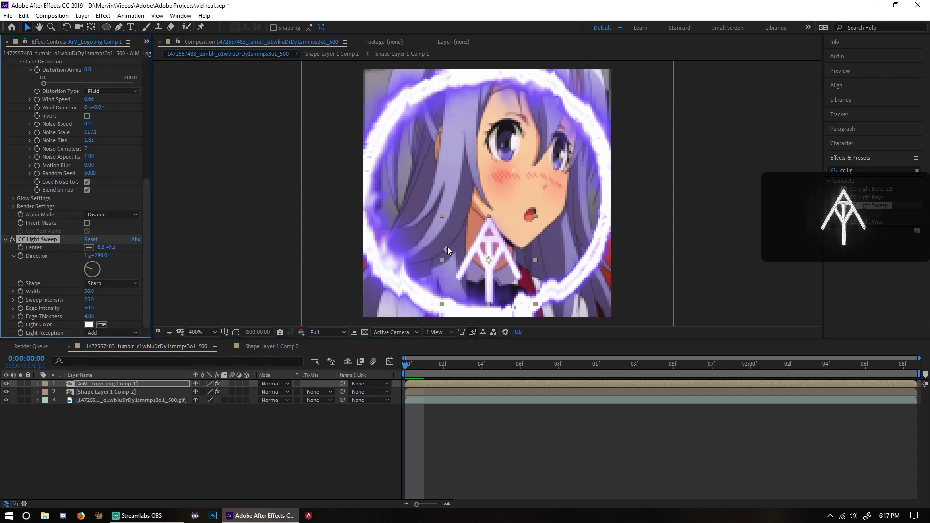
Step: Move the light sweep's center to about 136.2, -17.7, beyond the logo's upper right, and set its direction to 0x+0.0°
{"action": "left_click_drag", "start_coordinate": [447, 248], "coordinate": [542, 201]}
{"action": "mouse_move", "coordinate": [89, 267]}
{"action": "left_mouse_down"}
{"action": "mouse_move", "coordinate": [95, 274]}
{"action": "mouse_move", "coordinate": [85, 271]}
{"action": "left_mouse_up"}
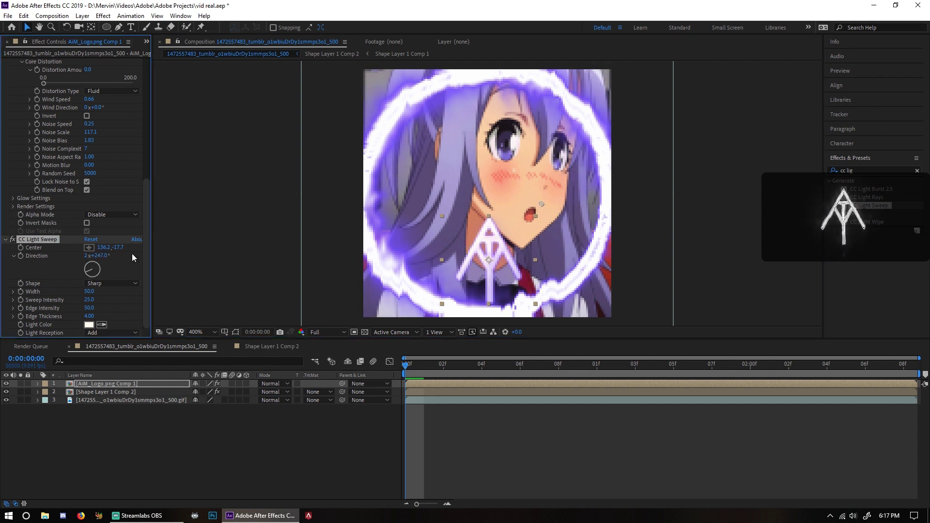
{"action": "scroll", "coordinate": [405, 196], "scroll_direction": "down", "scroll_amount": 3}
{"action": "scroll", "coordinate": [405, 196], "scroll_direction": "up", "scroll_amount": 3}
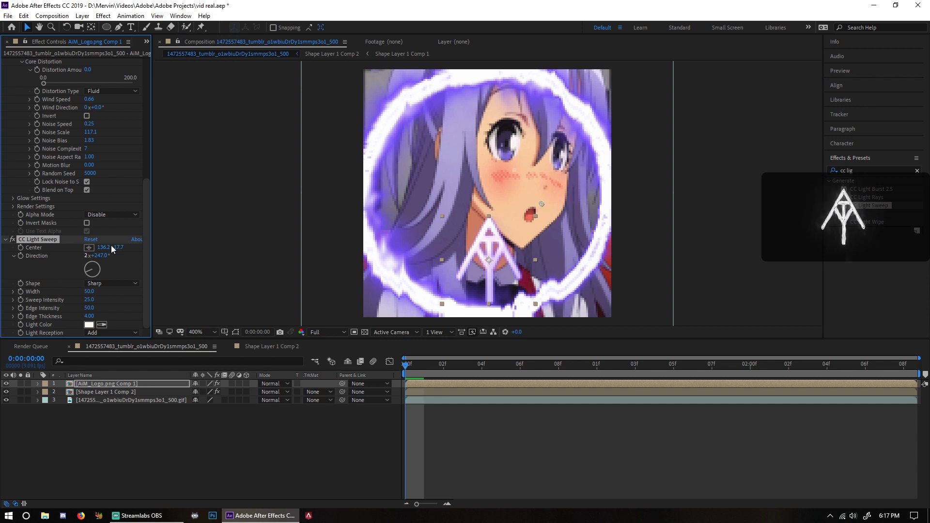
{"action": "left_click", "coordinate": [87, 255]}
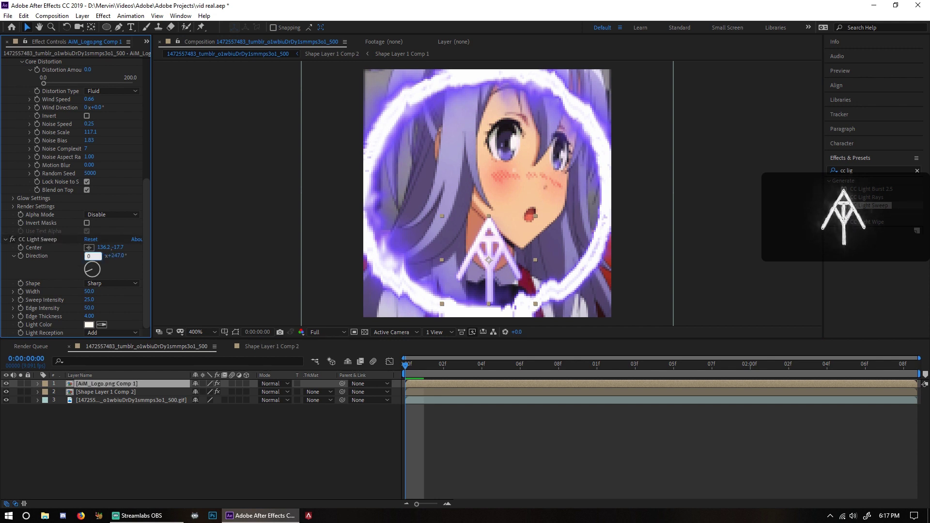
{"action": "type", "text": "0"}
{"action": "key", "text": "Return"}
{"action": "left_click", "coordinate": [100, 255]}
{"action": "key", "text": "Return"}
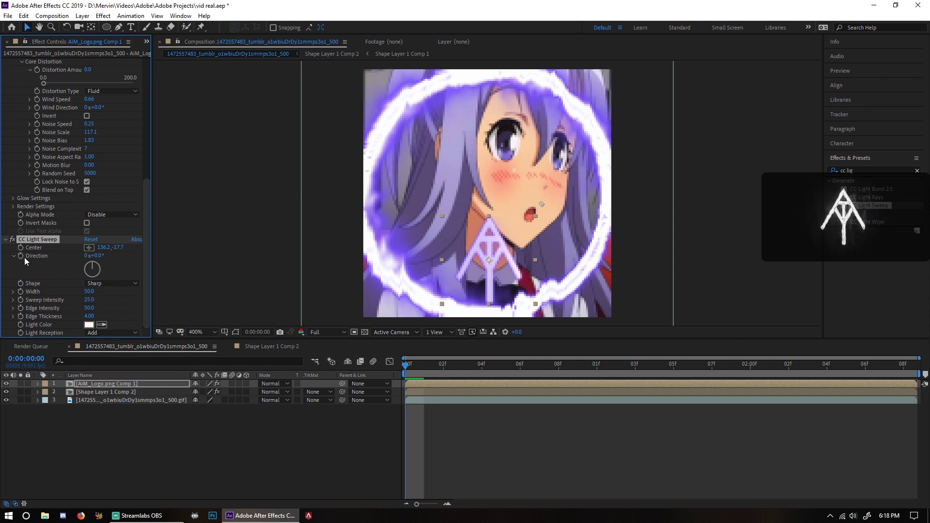
Step: Enable keyframing for the CC Light Sweep direction at time 0:00:00:01, with the direction at 0x+0.0°
{"action": "left_click_drag", "start_coordinate": [407, 370], "coordinate": [389, 383]}
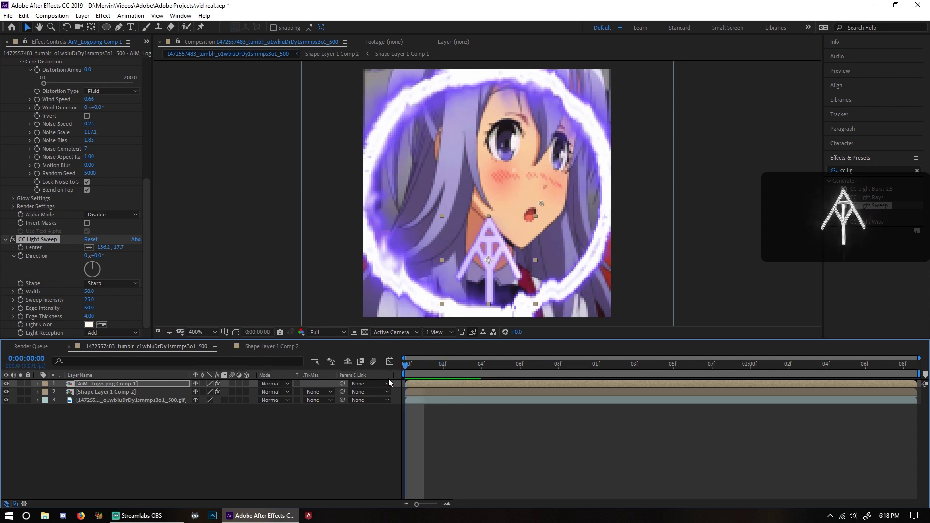
{"action": "left_click_drag", "start_coordinate": [396, 378], "coordinate": [419, 399]}
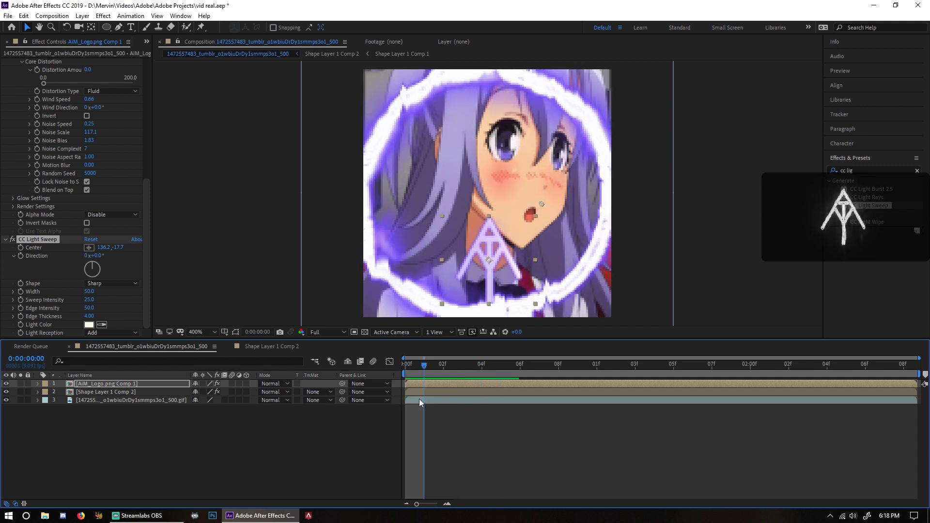
{"action": "left_click_drag", "start_coordinate": [419, 399], "coordinate": [438, 395]}
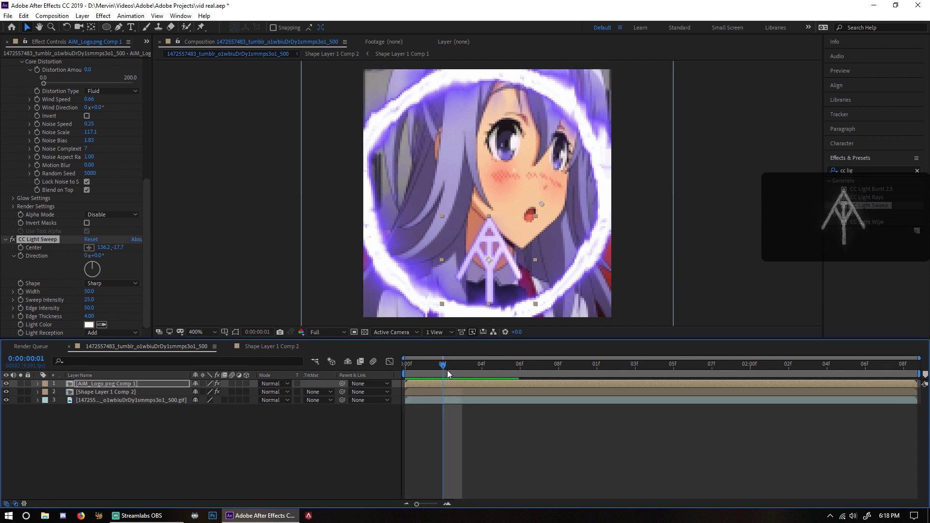
{"action": "left_click", "coordinate": [21, 256]}
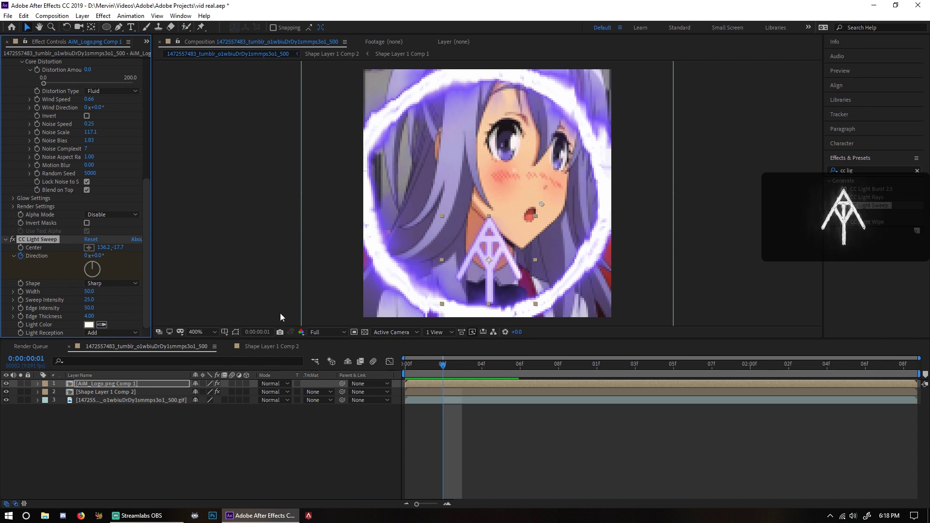
Step: Keyframe the CC Light Sweep direction at 1x+0.0° at time 0:00:02:07
{"action": "left_click_drag", "start_coordinate": [443, 368], "coordinate": [899, 385]}
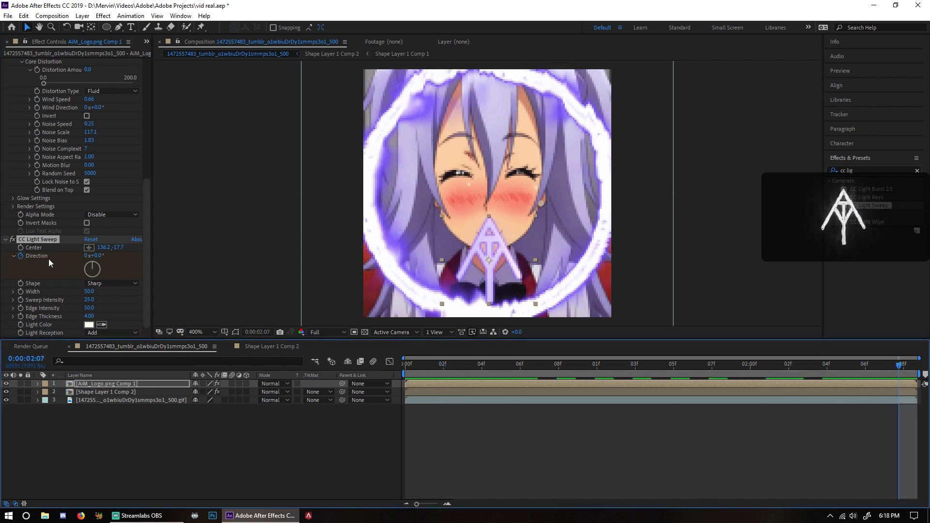
{"action": "left_click", "coordinate": [87, 255]}
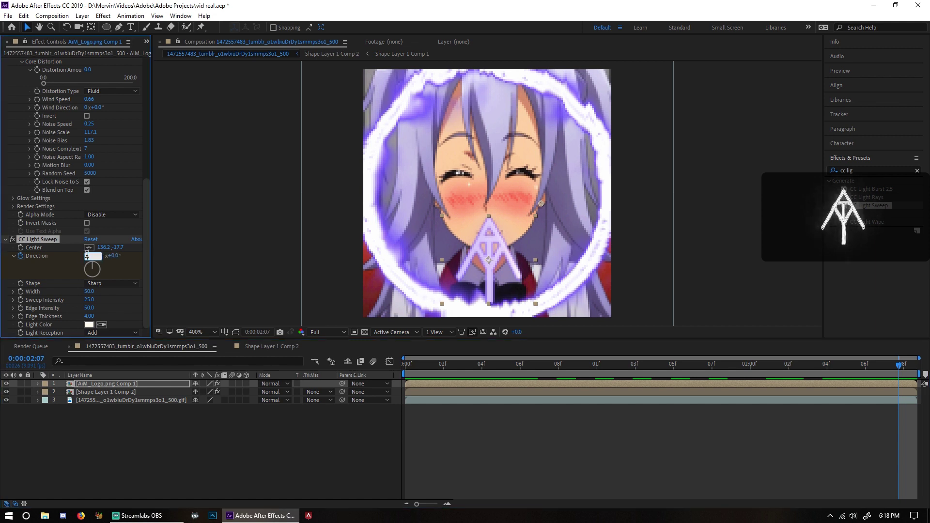
{"action": "key", "text": "Return"}
Step: Scrub through and play back the composition to check the animated light sweep on the logo
{"action": "left_click_drag", "start_coordinate": [879, 366], "coordinate": [325, 416]}
{"action": "key", "text": "space"}
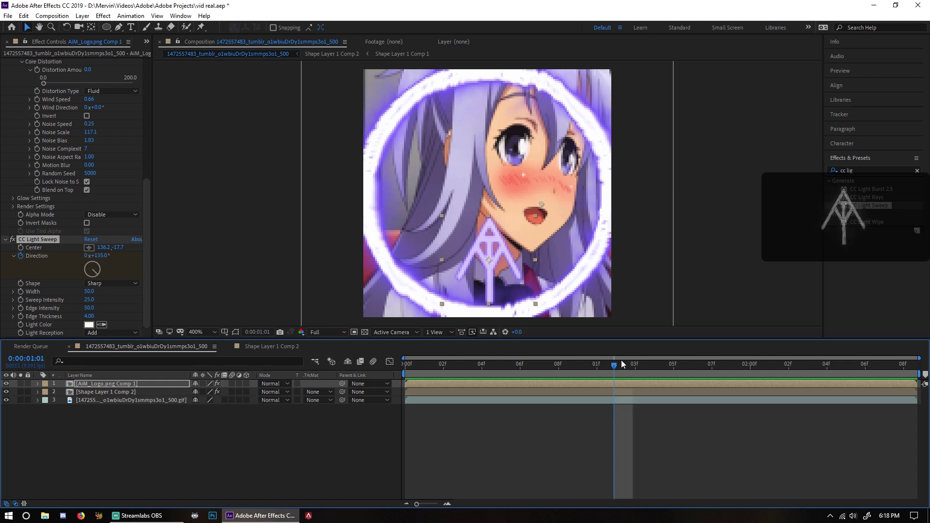
{"action": "key", "text": "space"}
{"action": "key", "text": "space"}
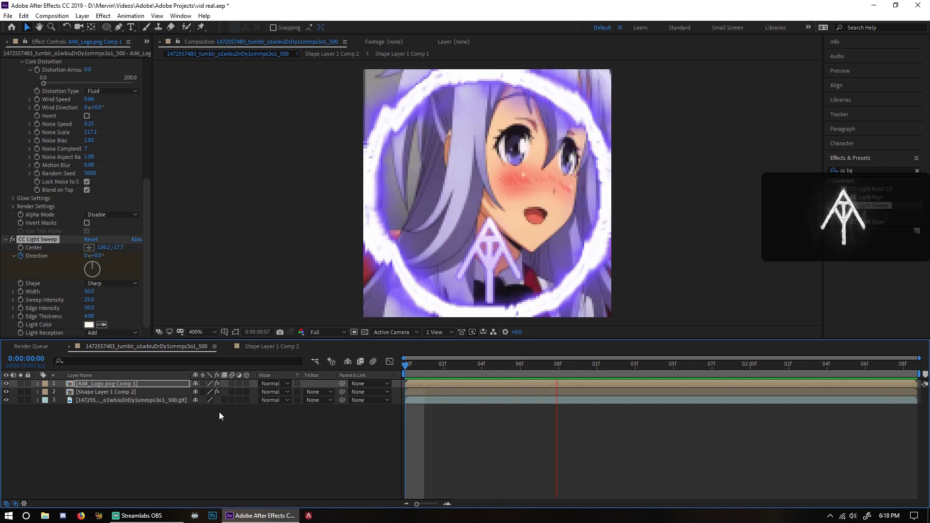
{"action": "scroll", "coordinate": [324, 228], "scroll_direction": "down", "scroll_amount": 1}
{"action": "left_click", "coordinate": [329, 218]}
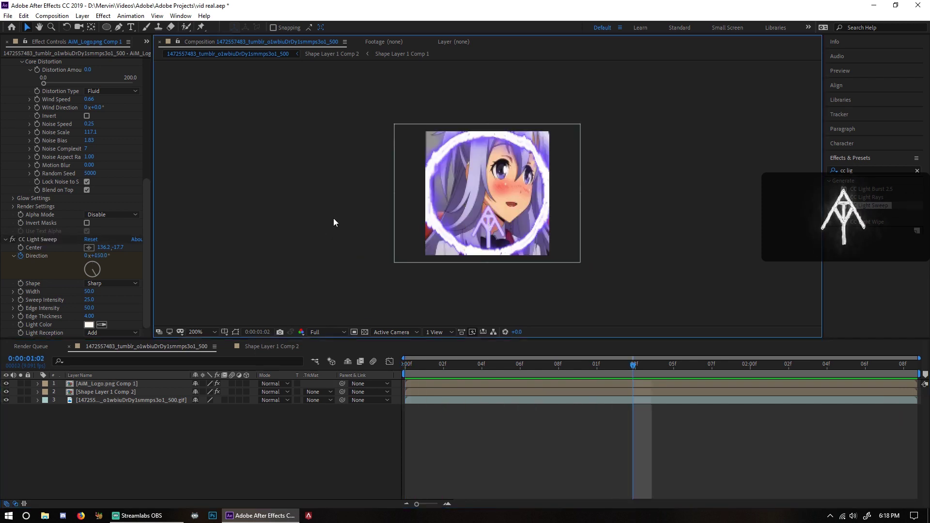
{"action": "scroll", "coordinate": [333, 218], "scroll_direction": "down", "scroll_amount": 1}
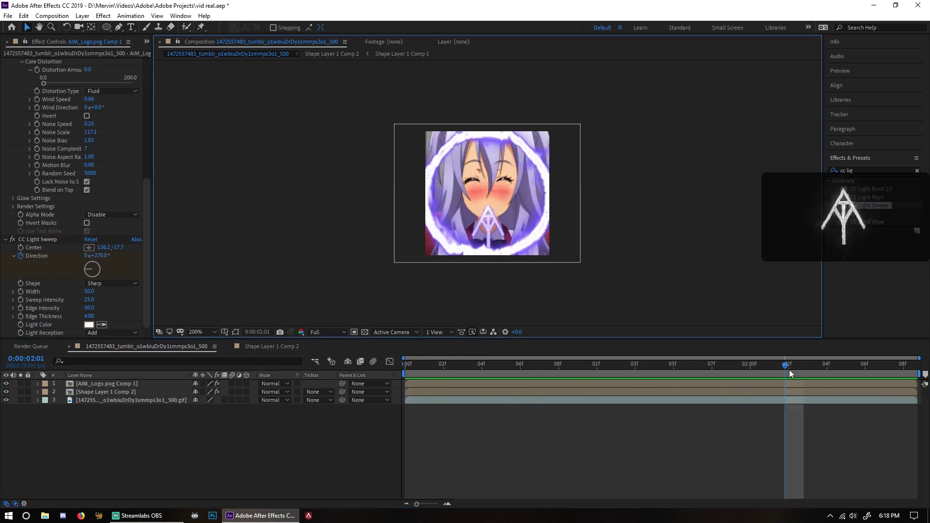
{"action": "left_click", "coordinate": [301, 408]}
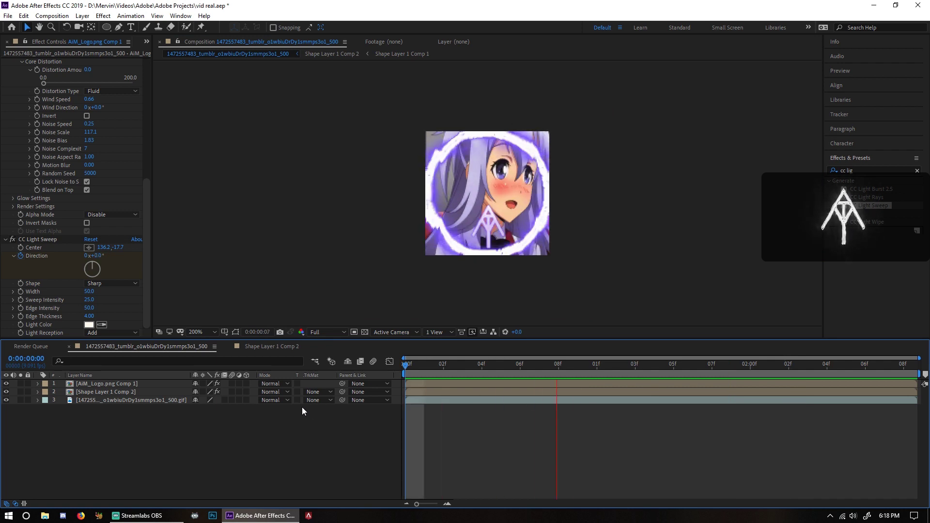
{"action": "key", "text": "space"}
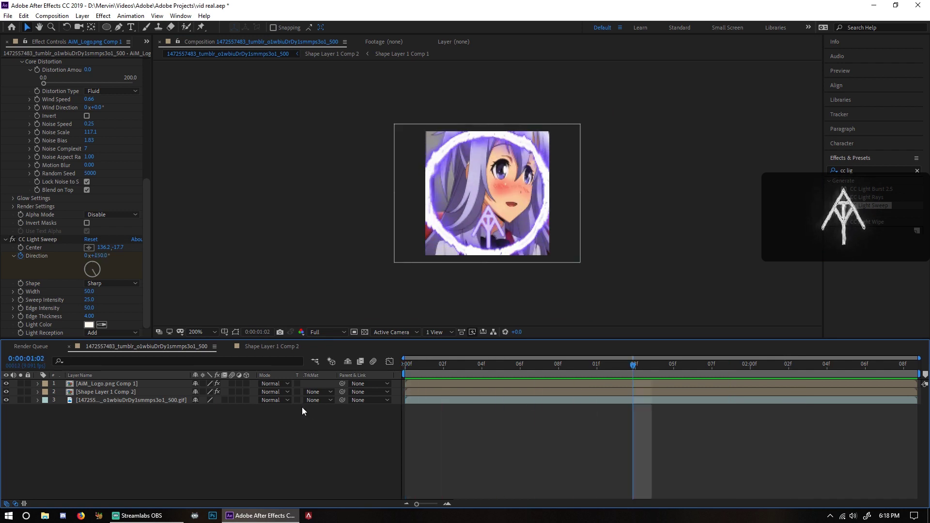
{"action": "key", "text": "space"}
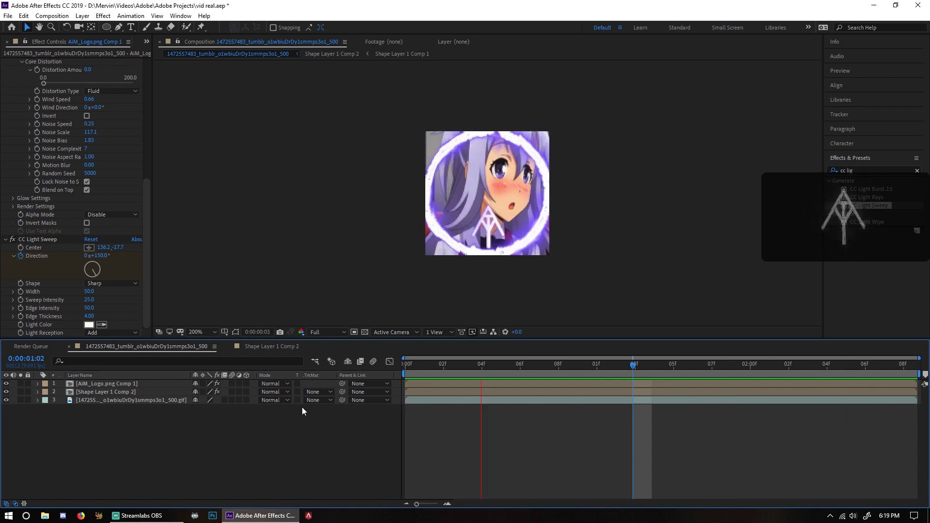
{"action": "key", "text": "space"}
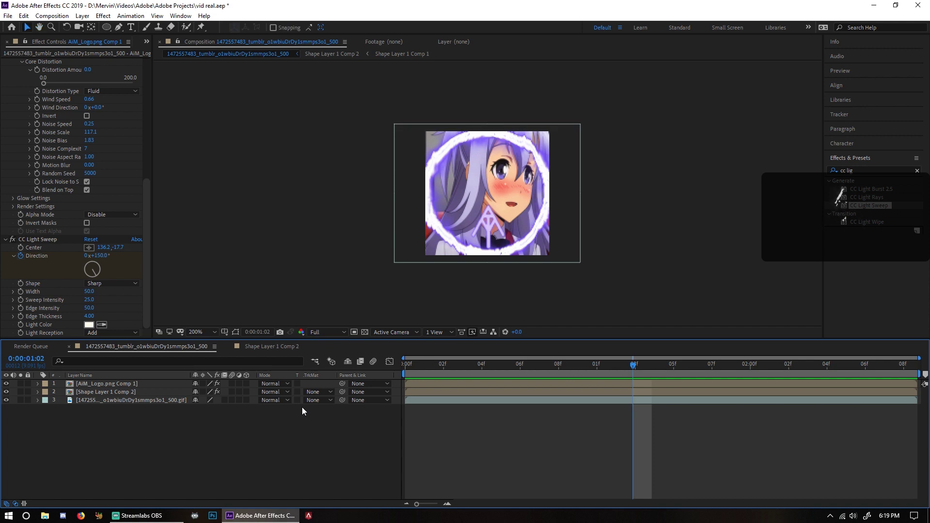
{"action": "key", "text": "space"}
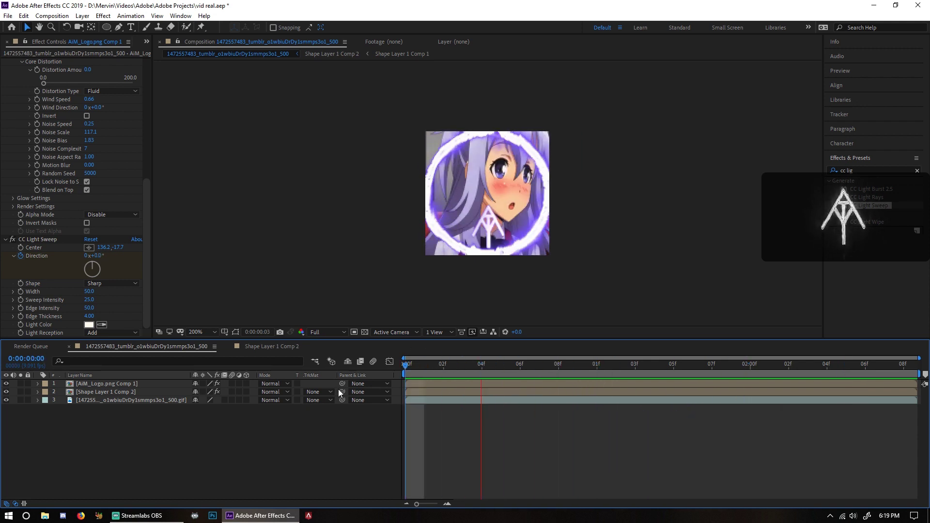
{"action": "key", "text": "space"}
Step: Move the AiM_Logo.png Comp 1 layer below the Shape Layer 1 Comp 2 ring layer and play back the composition
{"action": "mouse_move", "coordinate": [97, 382]}
{"action": "left_mouse_down"}
{"action": "mouse_move", "coordinate": [105, 400]}
{"action": "mouse_move", "coordinate": [101, 384]}
{"action": "mouse_move", "coordinate": [104, 391]}
{"action": "left_mouse_up"}
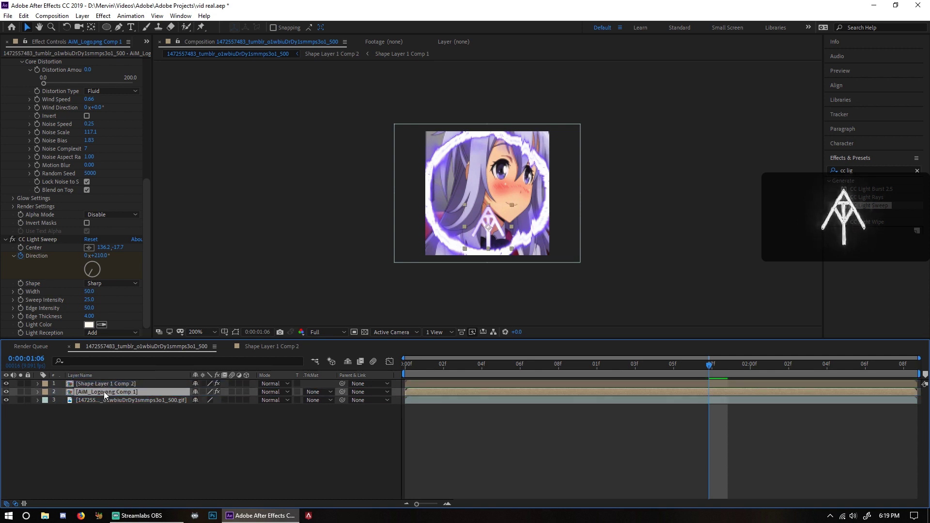
{"action": "left_click", "coordinate": [96, 383]}
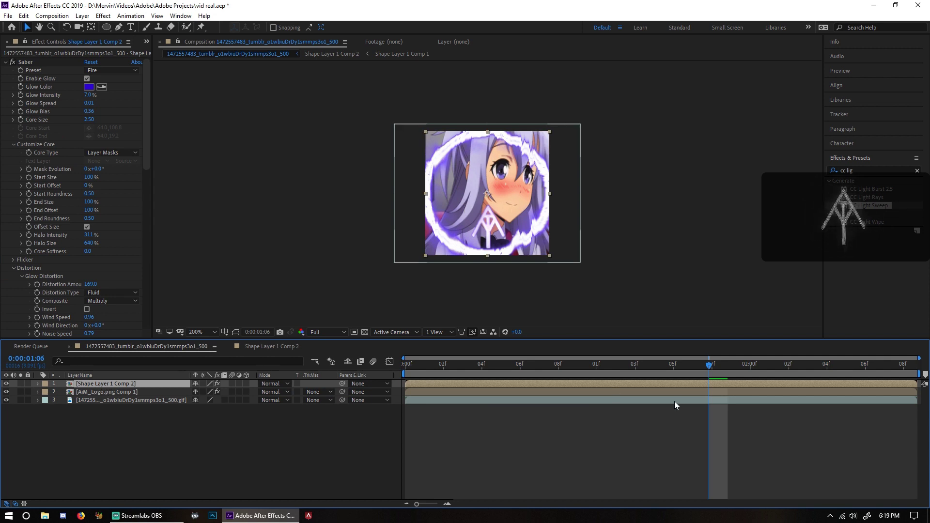
{"action": "left_click", "coordinate": [136, 399]}
{"action": "left_click_drag", "start_coordinate": [703, 371], "coordinate": [500, 370]}
{"action": "left_click", "coordinate": [139, 384]}
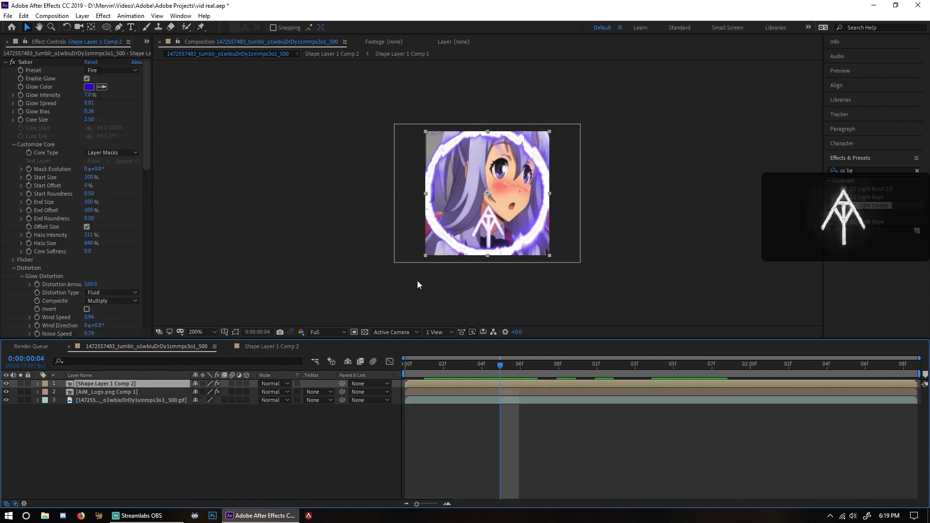
{"action": "key", "text": "period"}
{"action": "key", "text": "space"}
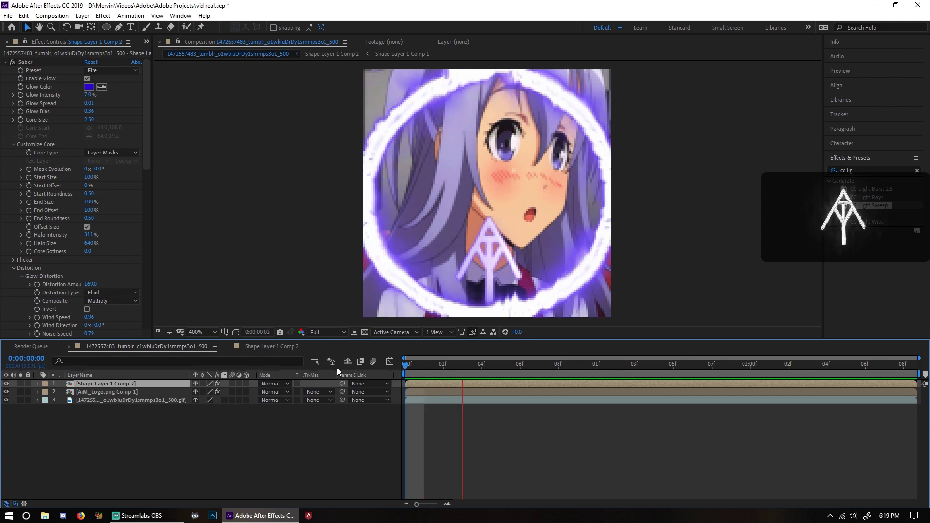
{"action": "key", "text": "space"}
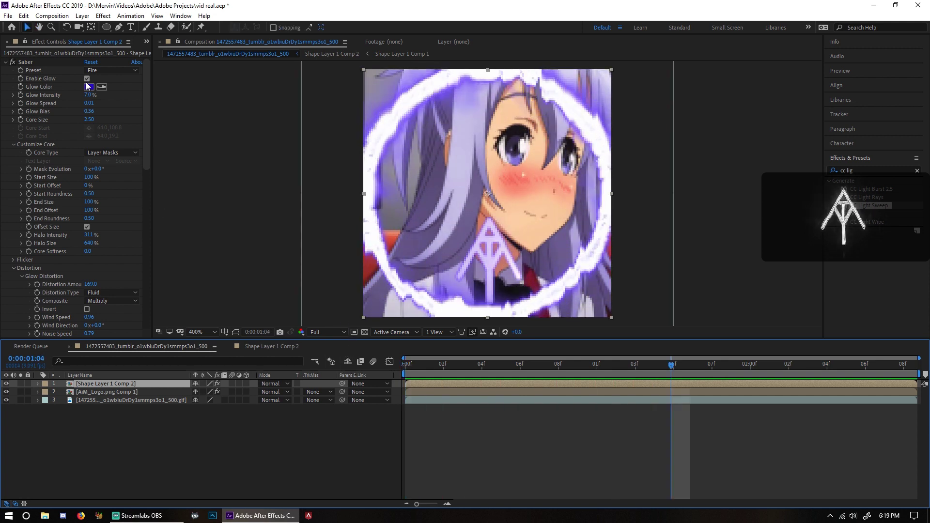
Step: Add the composition to the Adobe Media Encoder queue and switch to Adobe Media Encoder
{"action": "left_click", "coordinate": [21, 16]}
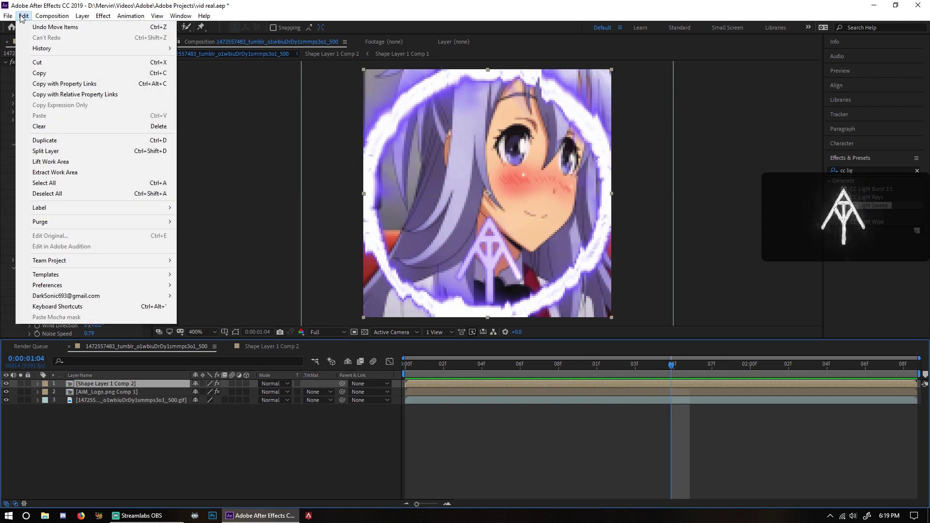
{"action": "mouse_move", "coordinate": [51, 16]}
{"action": "left_click", "coordinate": [62, 88]}
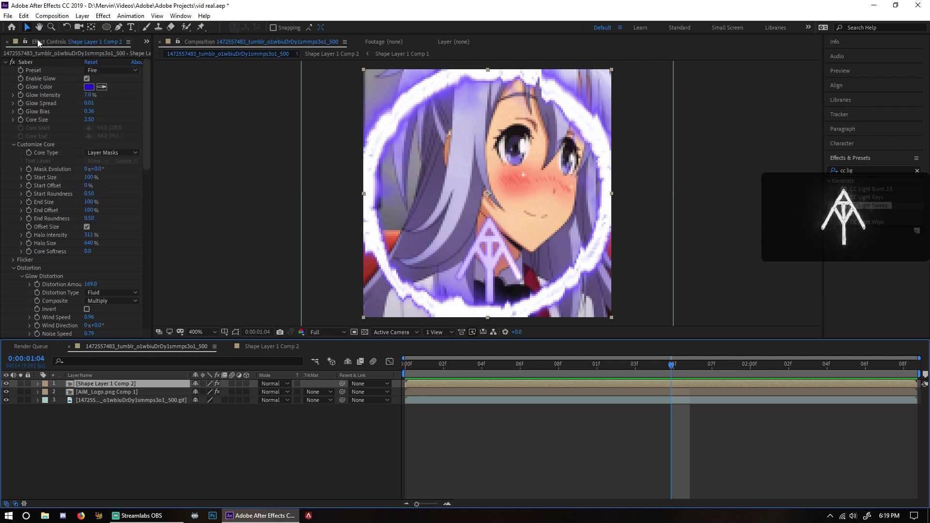
{"action": "left_click", "coordinate": [52, 16]}
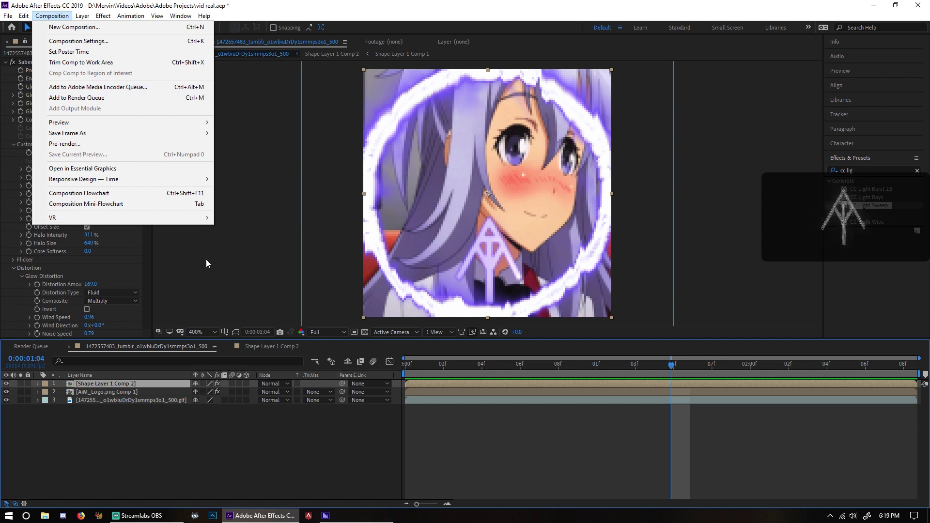
{"action": "left_click", "coordinate": [338, 515]}
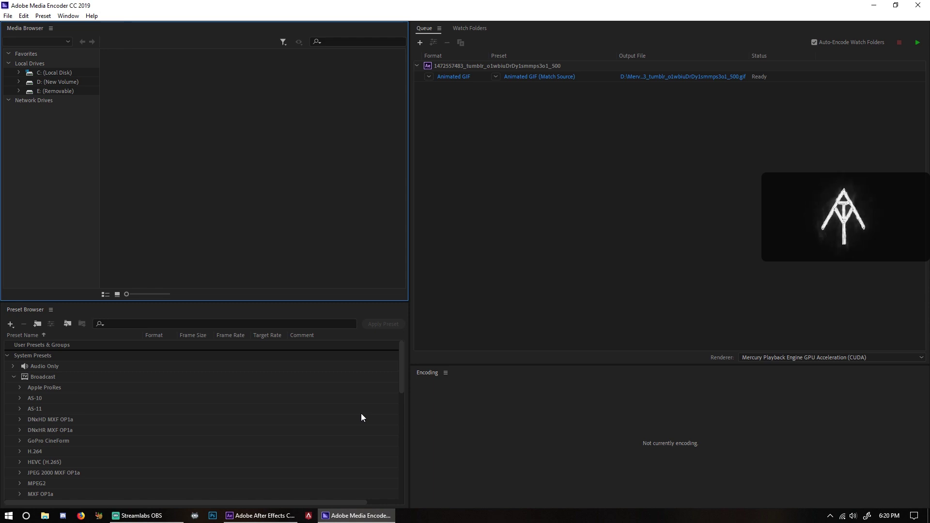
Step: Choose Animated GIF as the queued item's export format and Work Area as its source range, and accept the export settings
{"action": "left_click", "coordinate": [454, 77]}
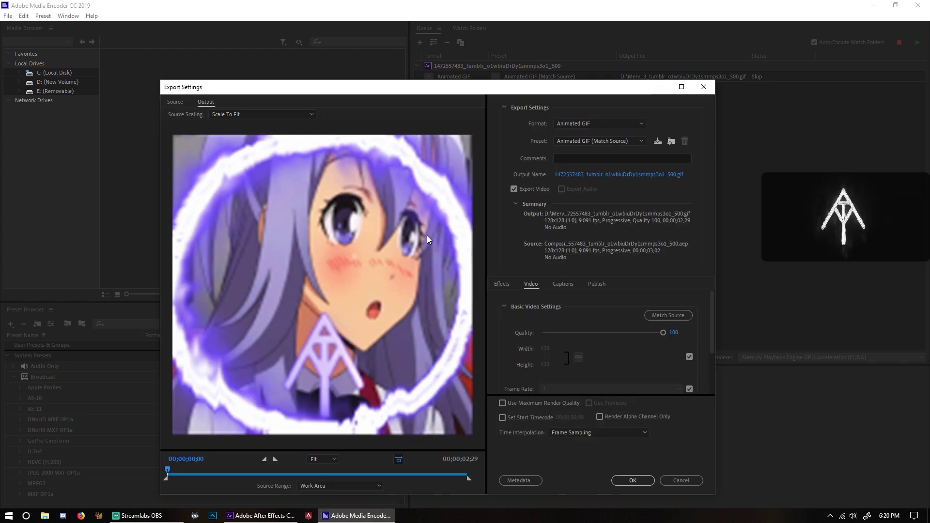
{"action": "left_click", "coordinate": [565, 121]}
{"action": "left_click", "coordinate": [572, 158]}
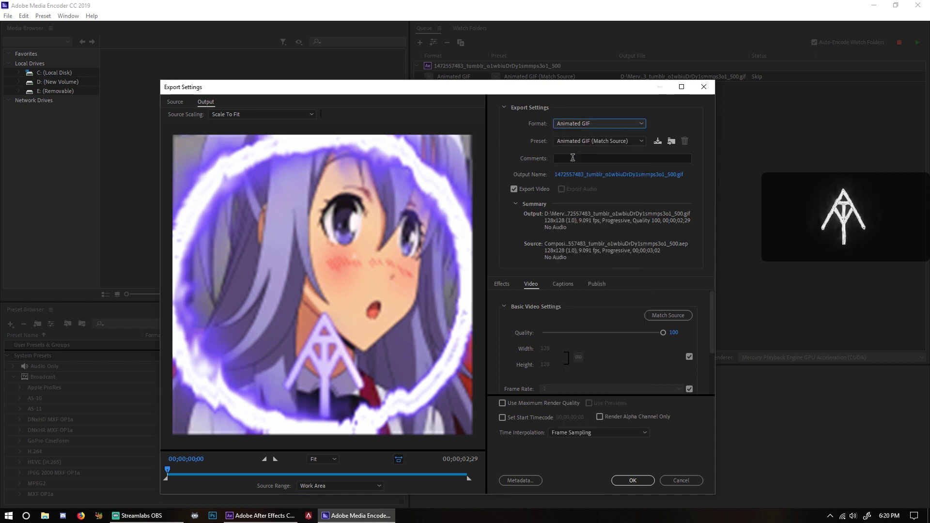
{"action": "left_click", "coordinate": [318, 484]}
{"action": "left_click", "coordinate": [321, 468]}
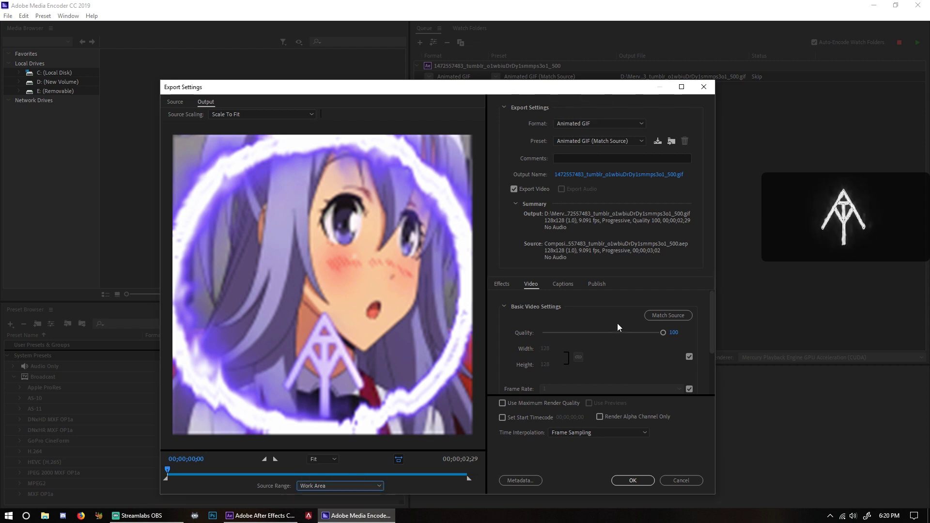
{"action": "left_click", "coordinate": [630, 479]}
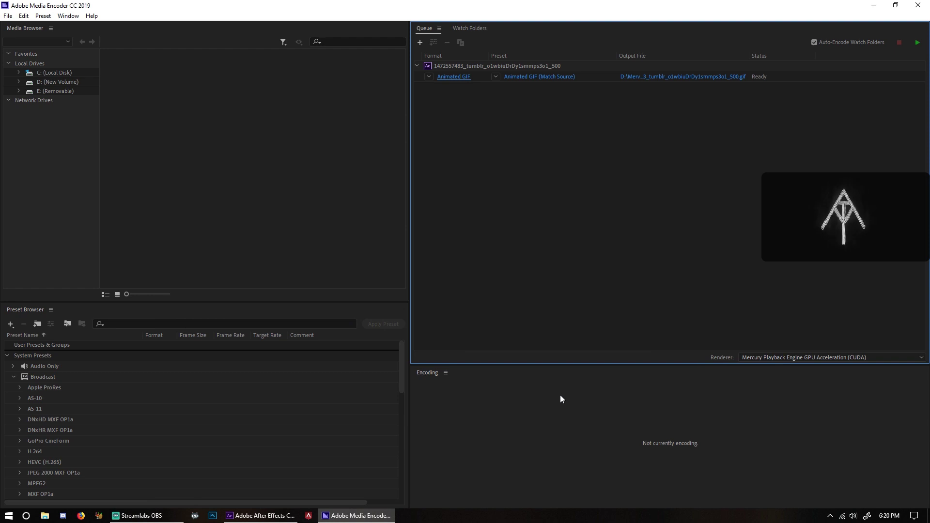
Step: Set the output file to vid example.gif in the Videos folder, replacing the existing file, and start encoding the queue
{"action": "left_click", "coordinate": [640, 78]}
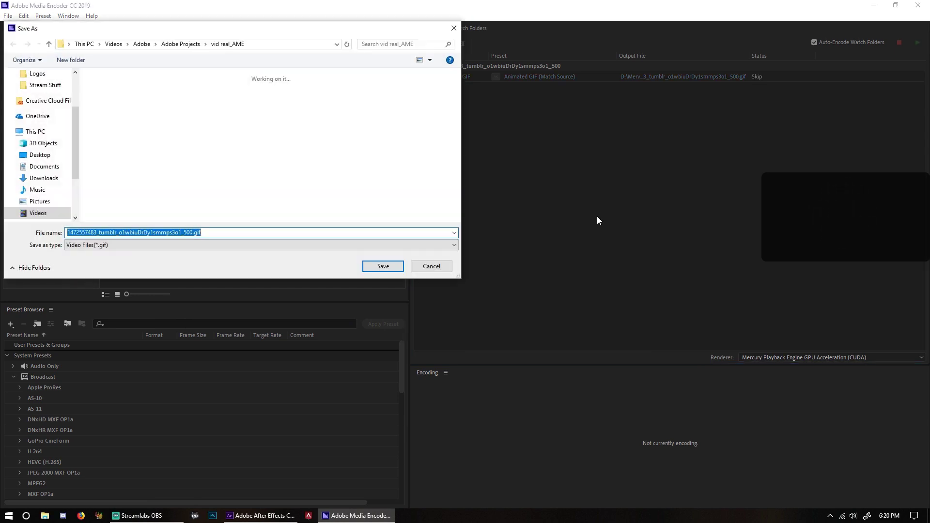
{"action": "left_click", "coordinate": [30, 214]}
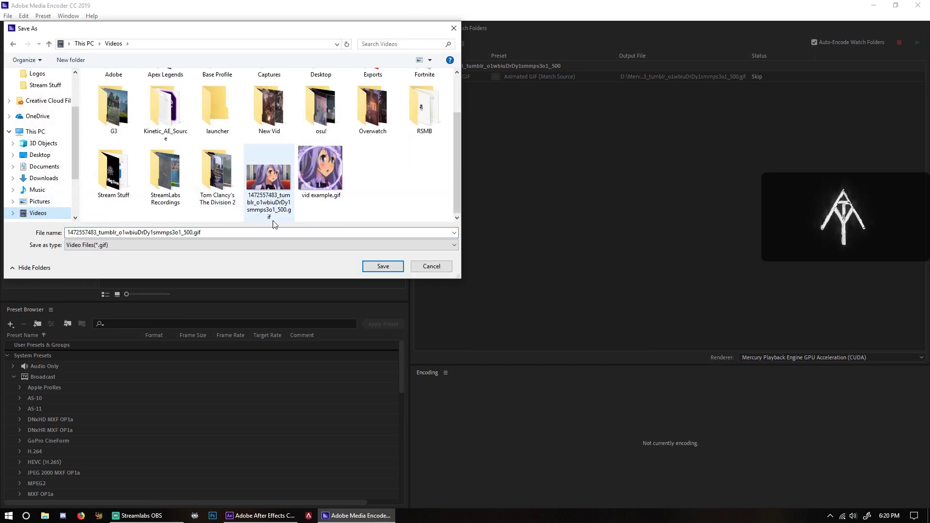
{"action": "left_click", "coordinate": [325, 188]}
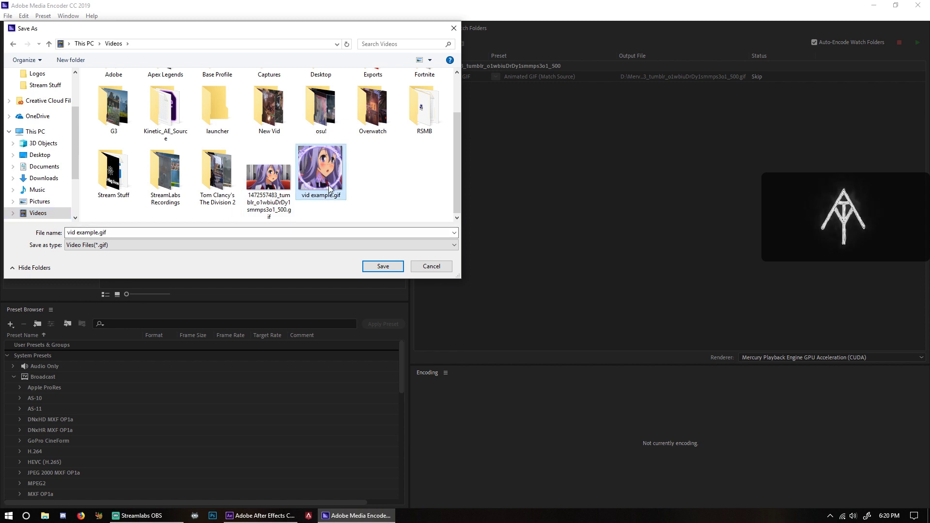
{"action": "left_click", "coordinate": [374, 269]}
{"action": "left_click", "coordinate": [242, 169]}
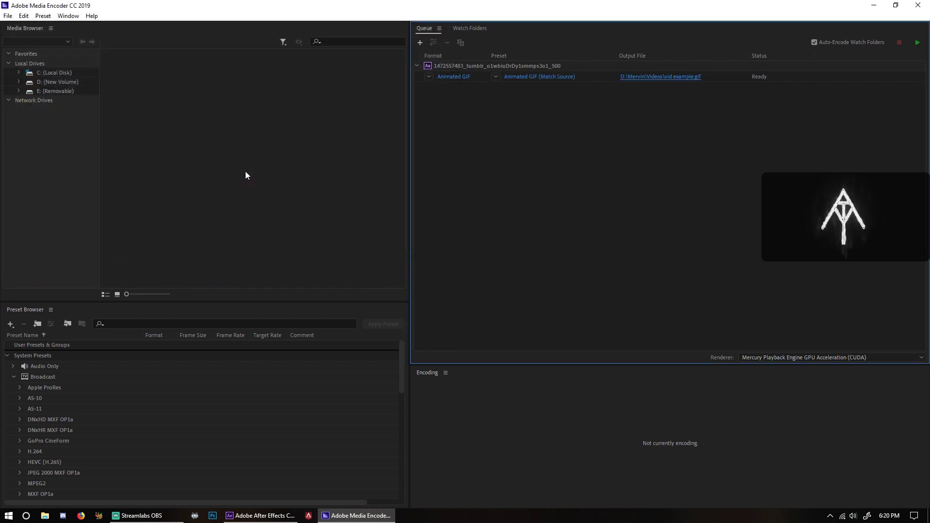
{"action": "left_click", "coordinate": [917, 45]}
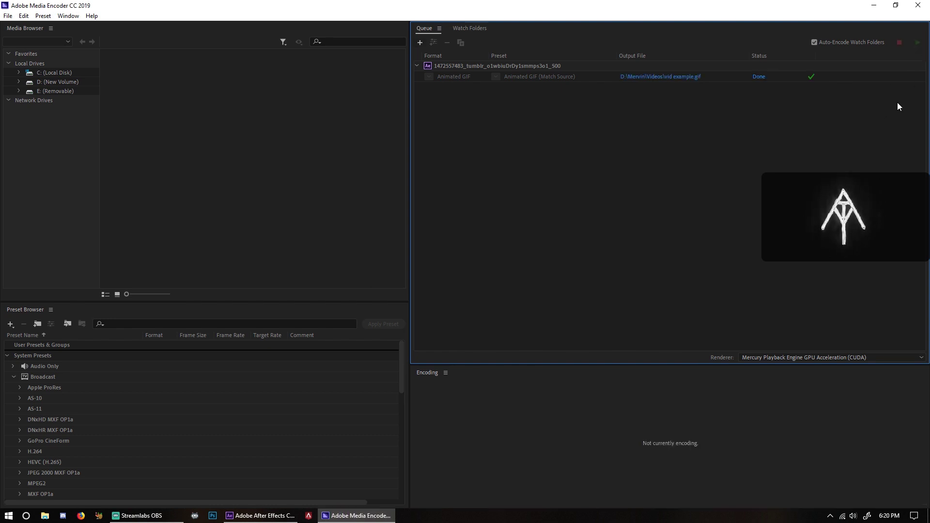
Step: View the encoding log and open the exported vid example.gif from its output folder to examine the animation
{"action": "left_click", "coordinate": [761, 78]}
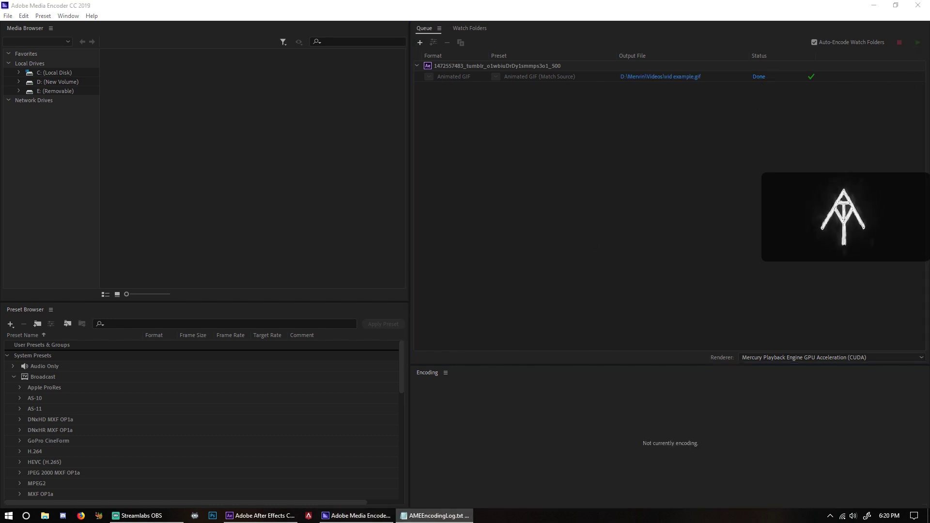
{"action": "key", "text": "alt+F4"}
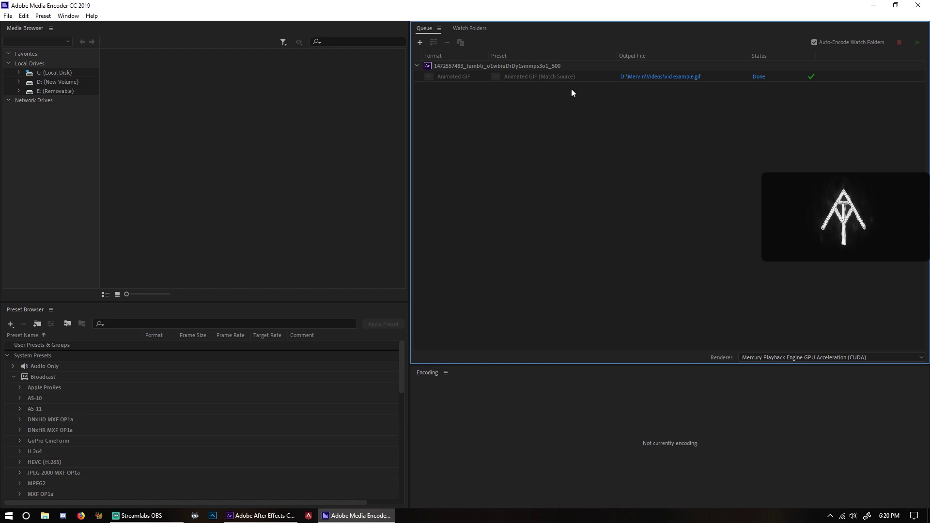
{"action": "left_click", "coordinate": [656, 78]}
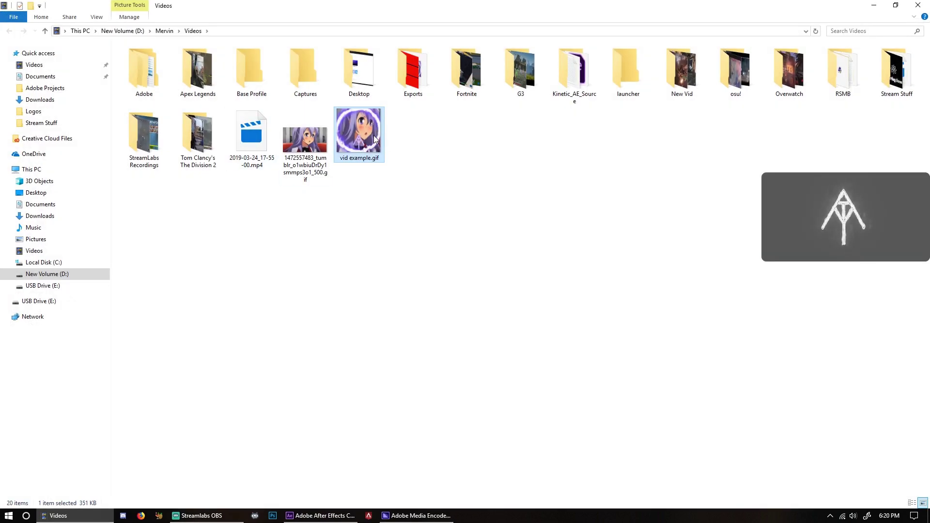
{"action": "double_click", "coordinate": [359, 135]}
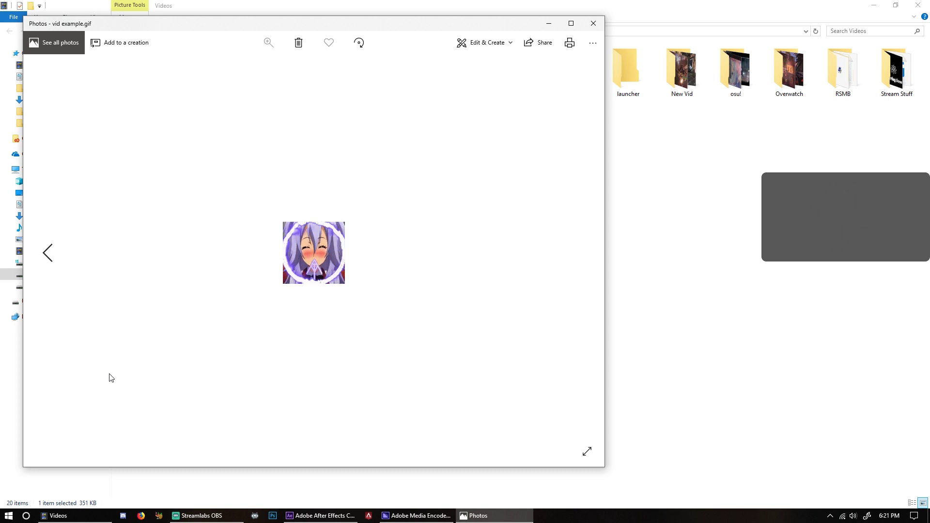
{"action": "left_click", "coordinate": [593, 23]}
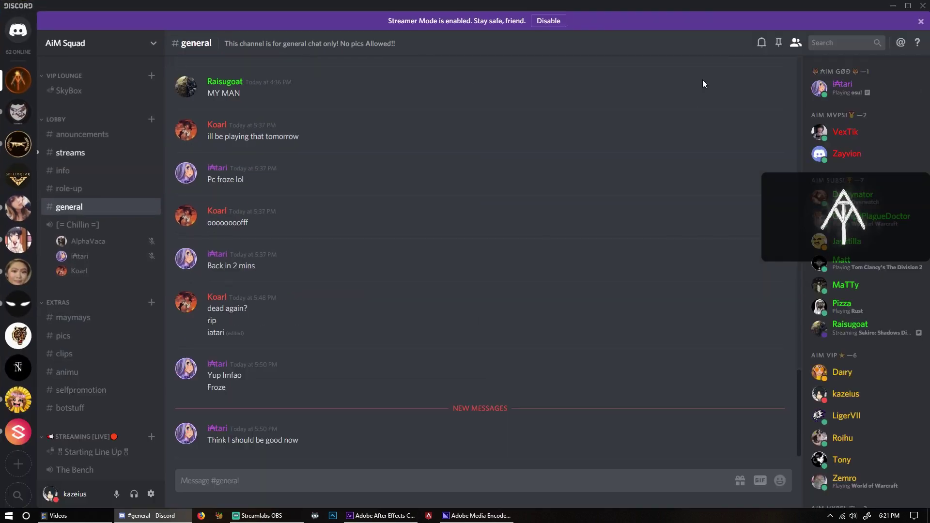
Step: In Discord, open the profile card of the first member in the AiM Squad member list to view the profile picture
{"action": "left_click", "coordinate": [857, 90]}
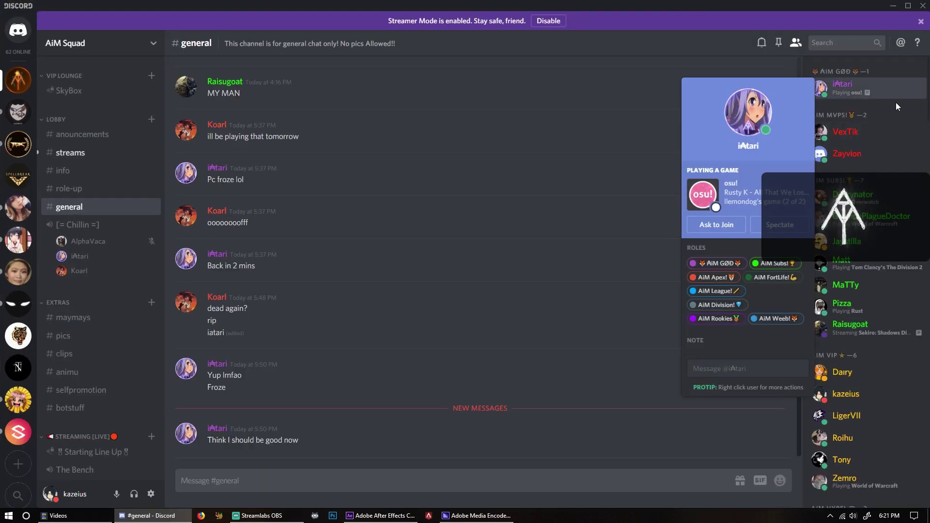
Step: Enlarge the Discord interface and reopen the first listed member's profile card to examine the animated profile picture up close
{"action": "left_click", "coordinate": [860, 95]}
{"action": "left_click", "coordinate": [861, 95]}
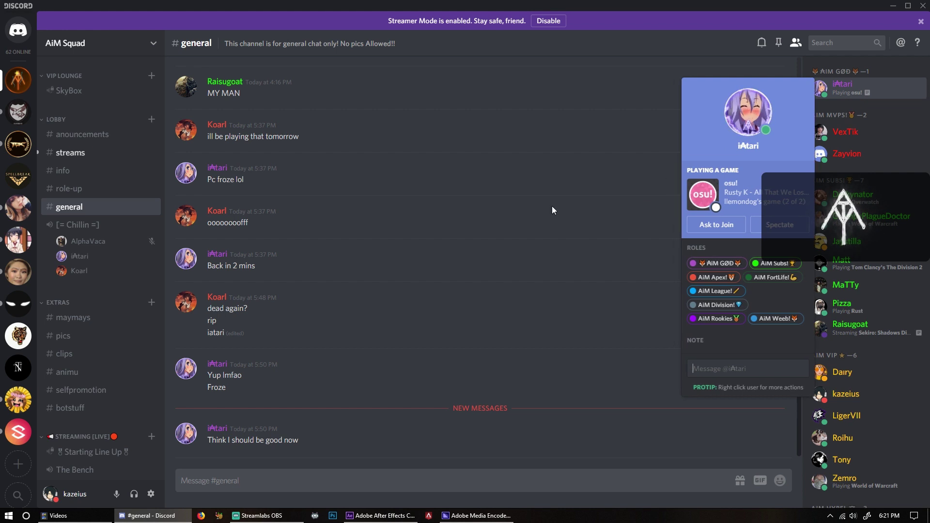
{"action": "key", "text": "ctrl+equal"}
{"action": "key", "text": "ctrl+equal"}
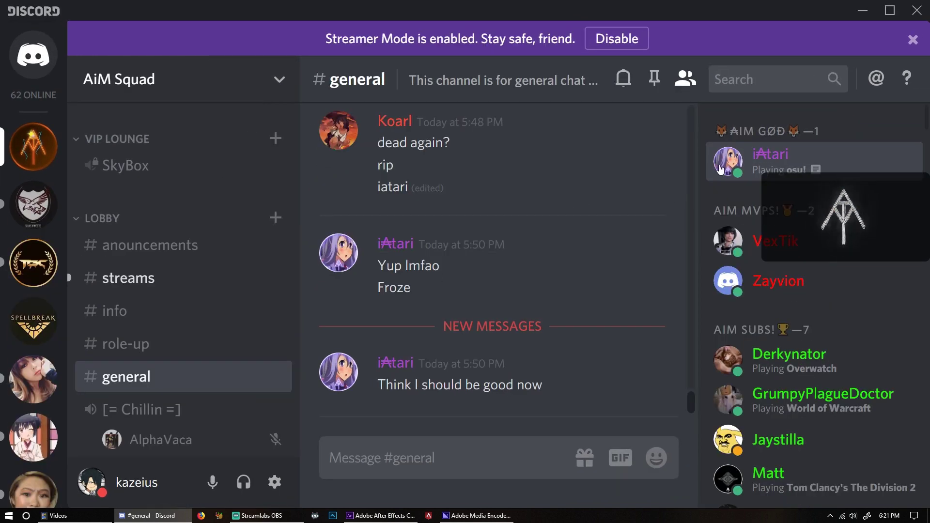
{"action": "left_click", "coordinate": [764, 169]}
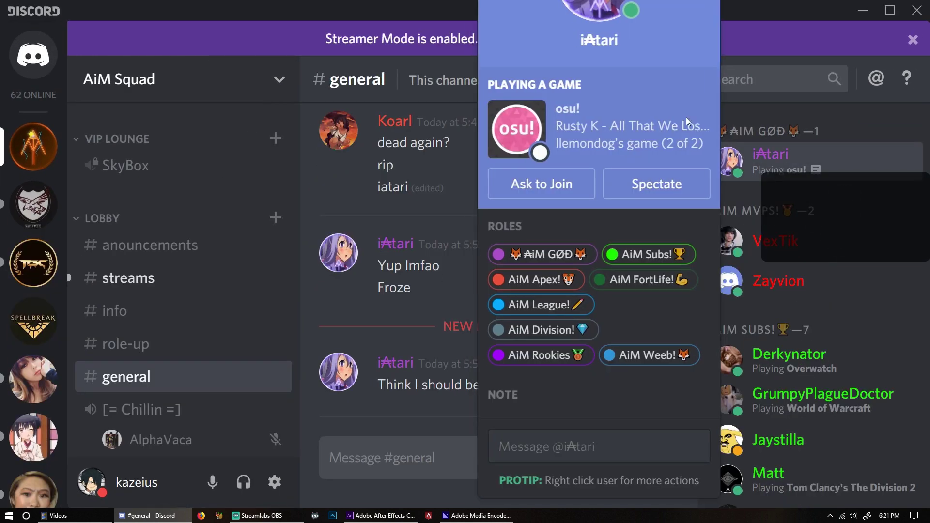
{"action": "left_click", "coordinate": [774, 167]}
{"action": "left_click", "coordinate": [790, 165]}
{"action": "left_click", "coordinate": [805, 163]}
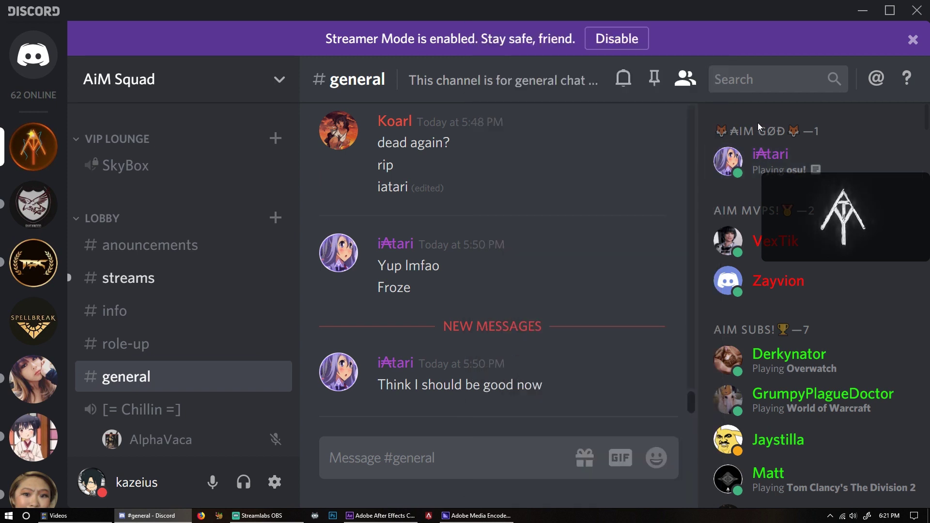
Step: Reset the interface zoom and examine the same member's animated profile picture on the full profile card
{"action": "key", "text": "ctrl+0"}
{"action": "left_click", "coordinate": [857, 81]}
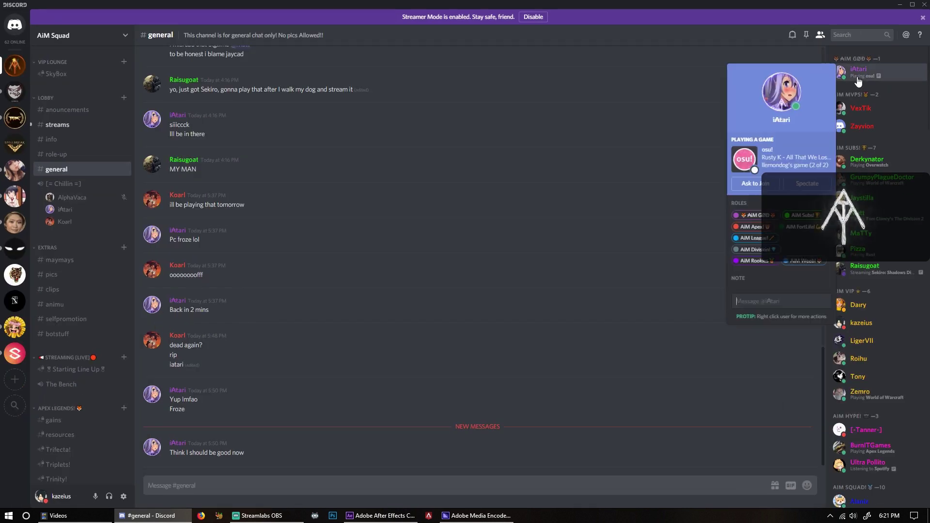
{"action": "key", "text": "ctrl+equal"}
{"action": "key", "text": "Escape"}
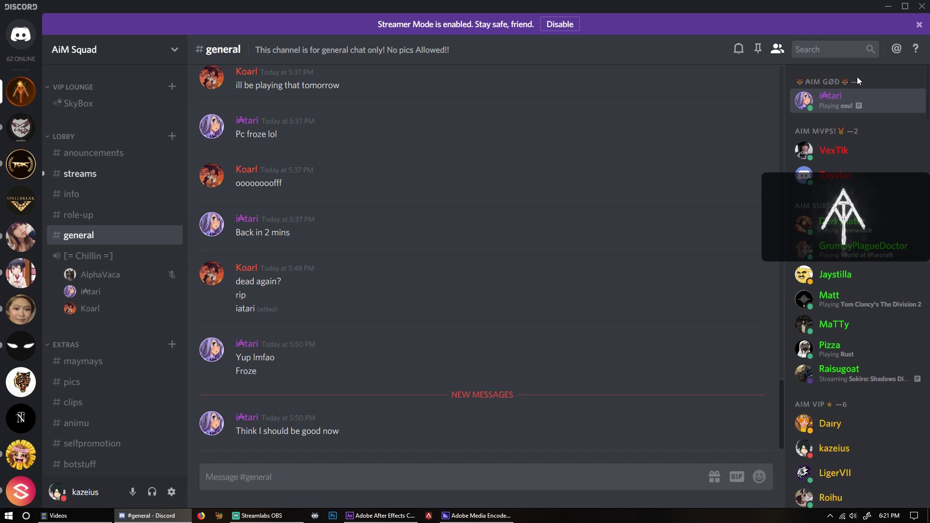
{"action": "left_click", "coordinate": [848, 111]}
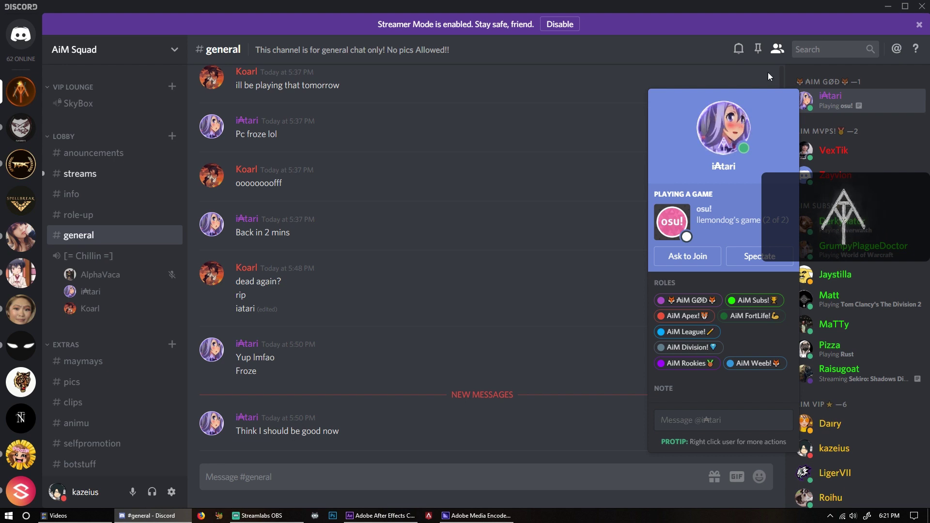
{"action": "key", "text": "ctrl+minus"}
{"action": "key", "text": "ctrl+minus"}
{"action": "key", "text": "ctrl+minus"}
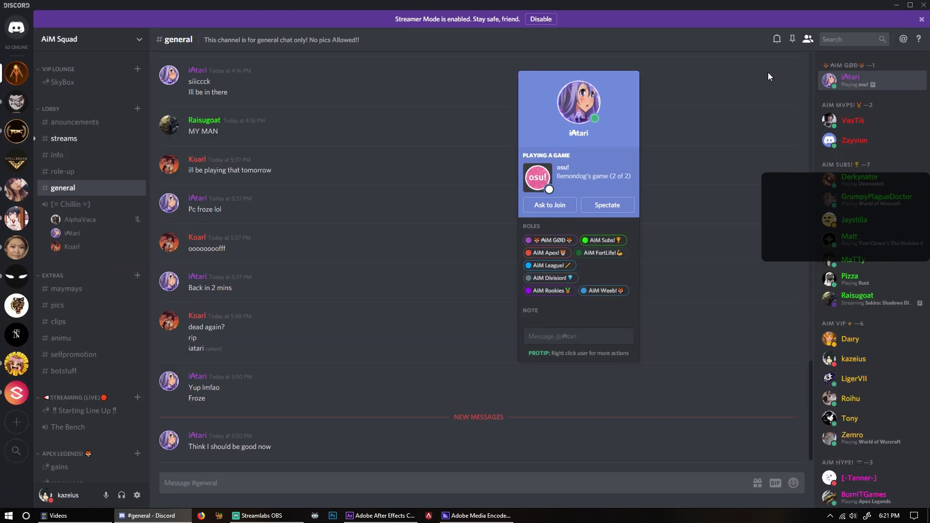
Step: Close Discord and the Videos folder window to return to Media Encoder
{"action": "left_click", "coordinate": [923, 5]}
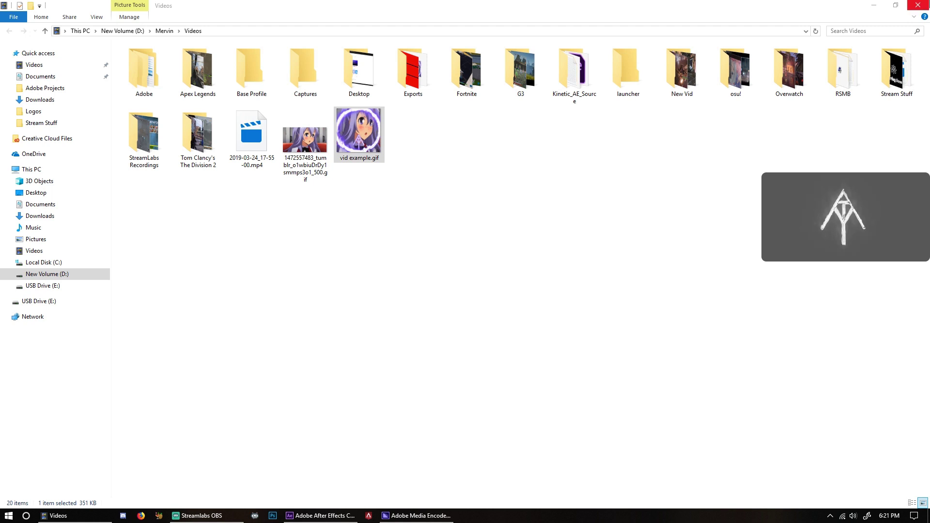
{"action": "left_click", "coordinate": [917, 5]}
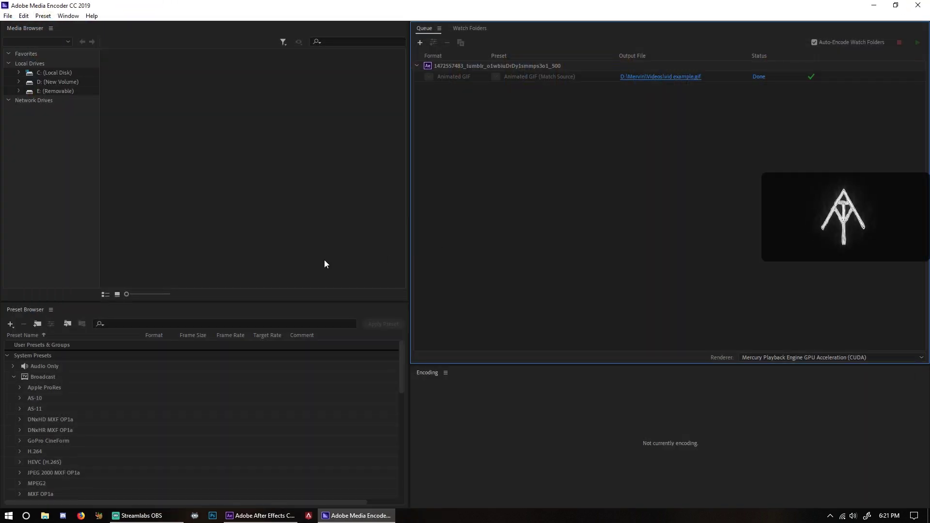